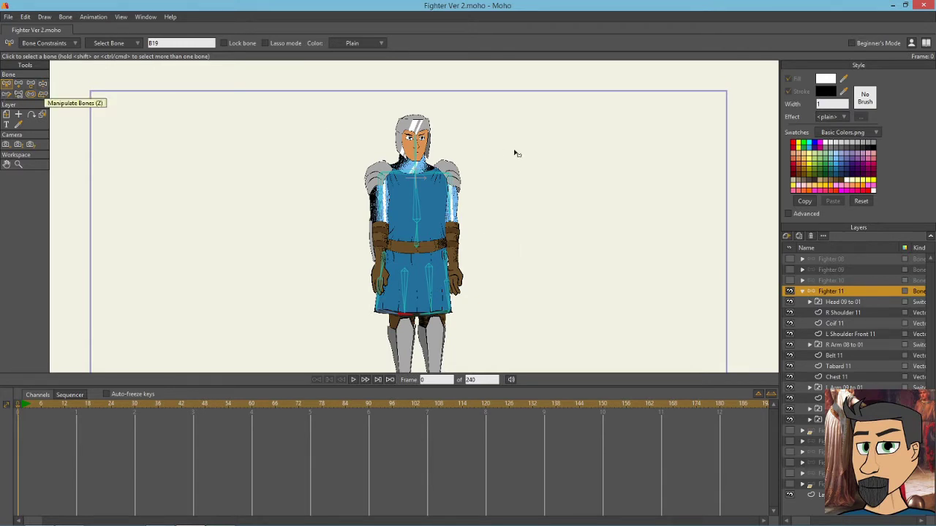
Expand the Head 09 to 01 switch layer to reveal Head 11's helmet, panel and nose layers
click(810, 302)
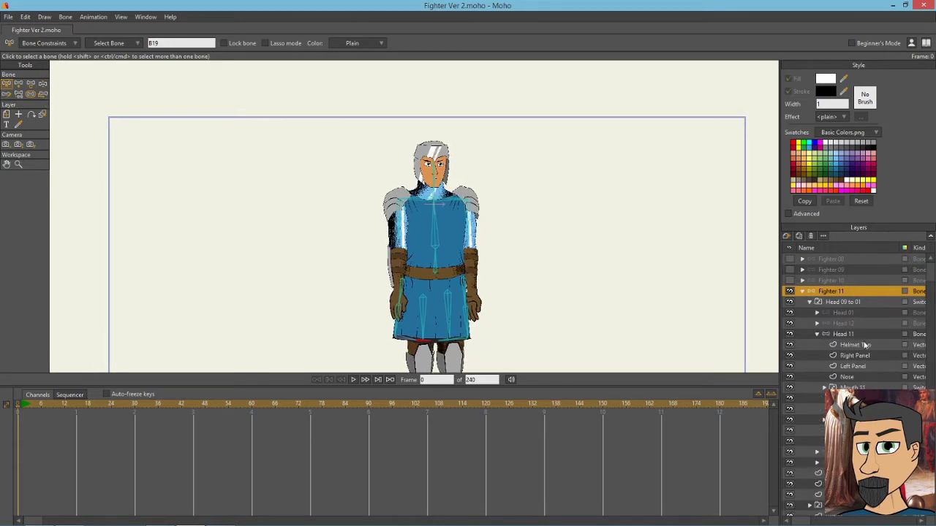
Select the Helmet Top layer, zoom into the head and select the helmet top shape
click(865, 345)
scroll(512, 215, up, 5)
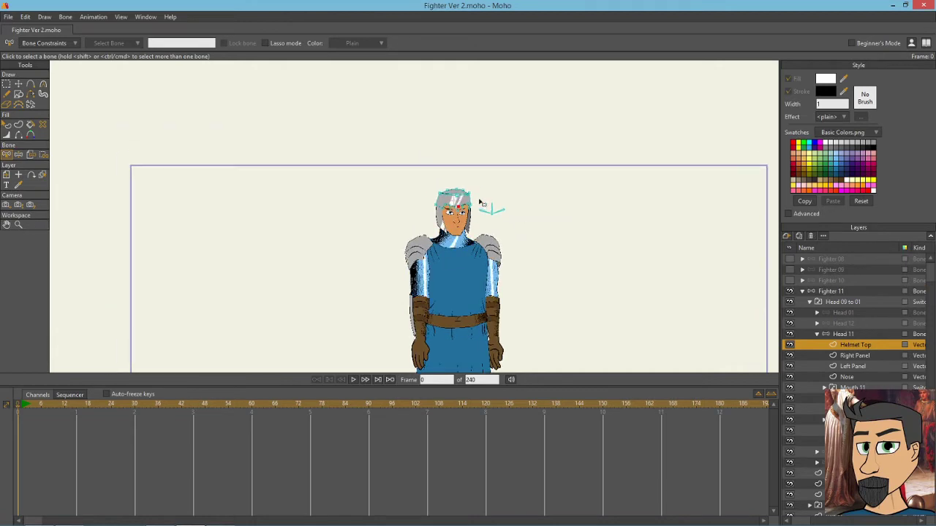
scroll(483, 198, up, 3)
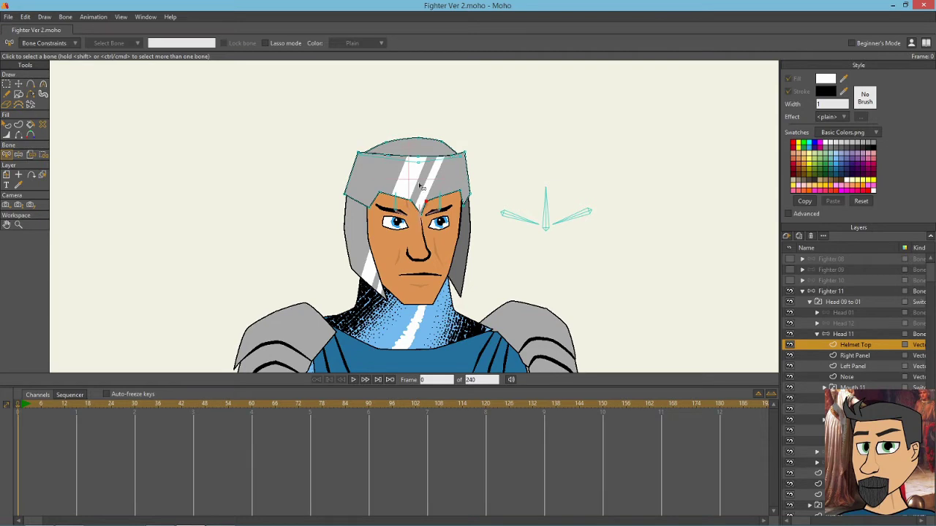
click(7, 125)
click(454, 187)
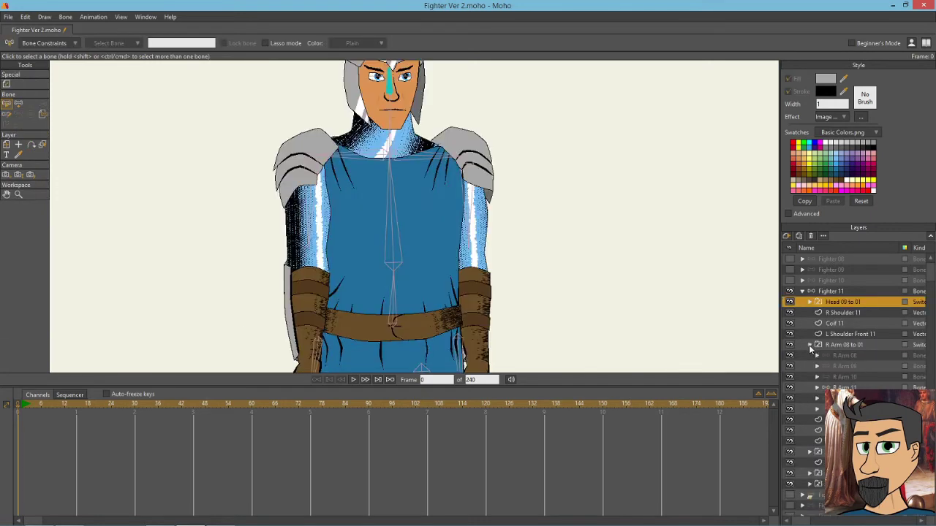
On the R Arm 11 layer, bend the right forearm bone across the fighter's body
click(836, 386)
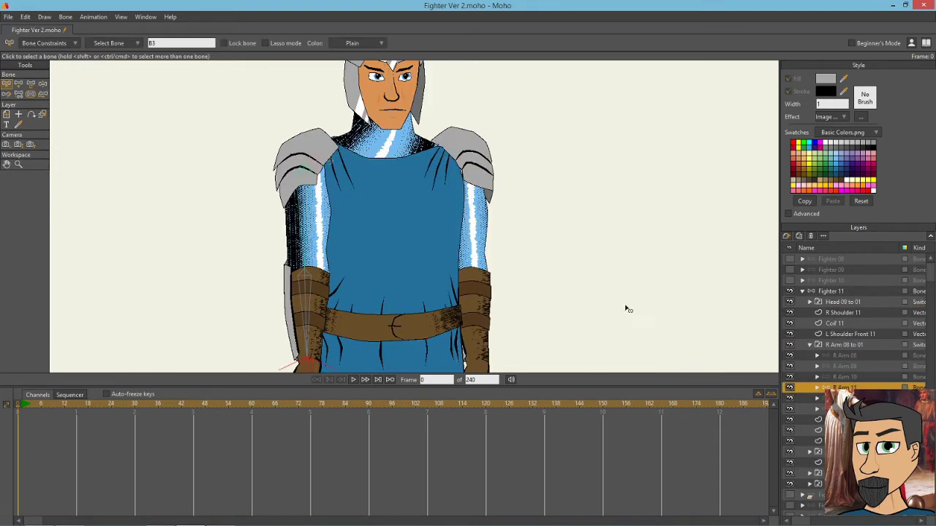
drag(622, 307, 704, 213)
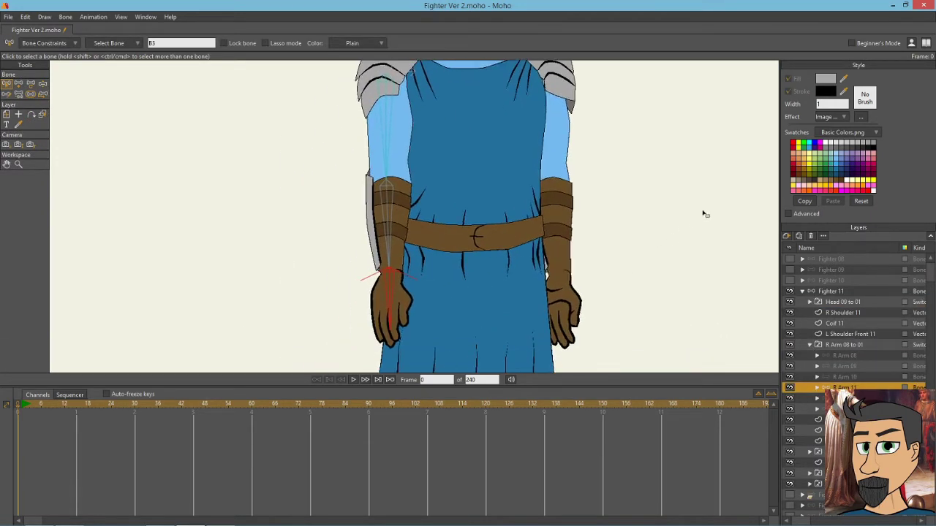
click(42, 85)
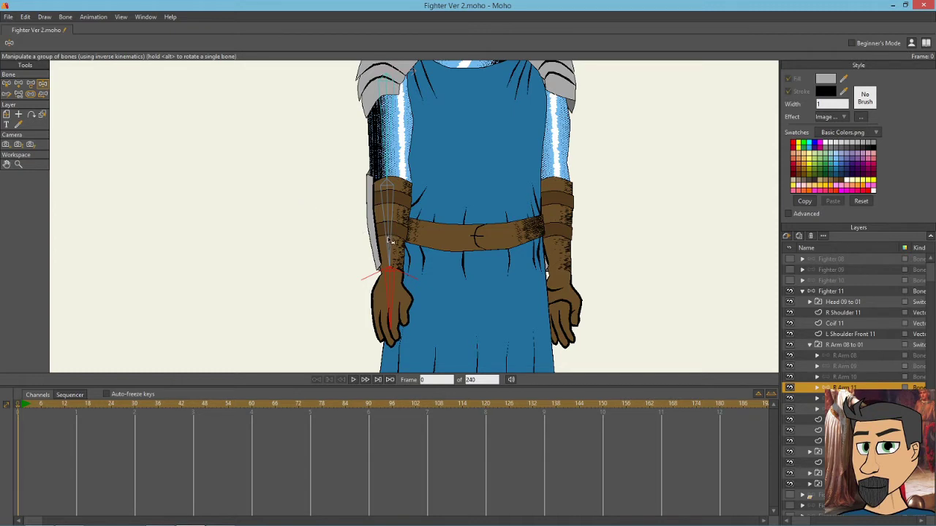
drag(388, 243, 427, 193)
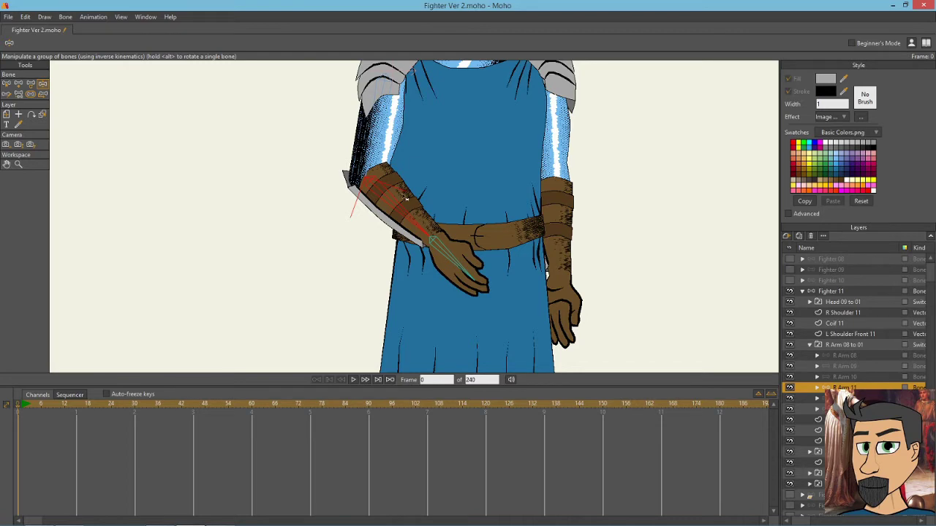
Swing the right forearm back down so the arm hangs beside the body
scroll(435, 229, up, 3)
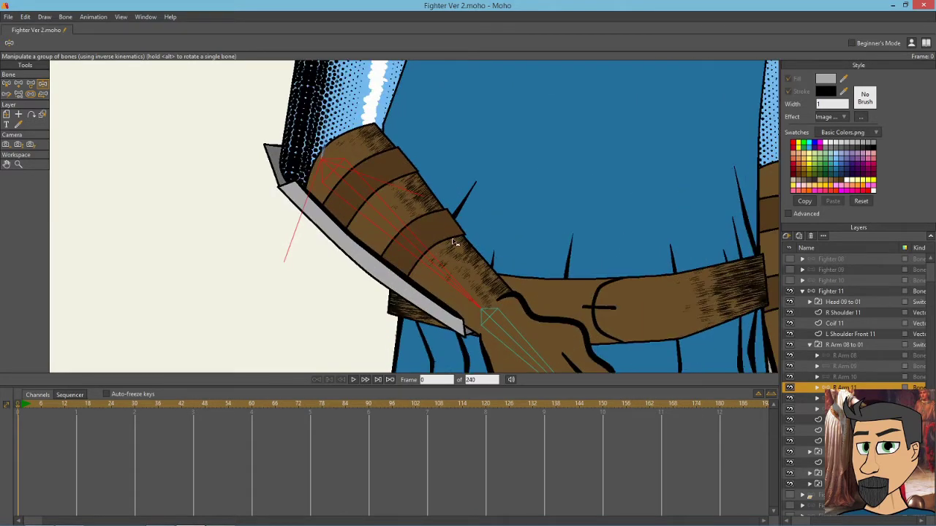
scroll(453, 242, down, 2)
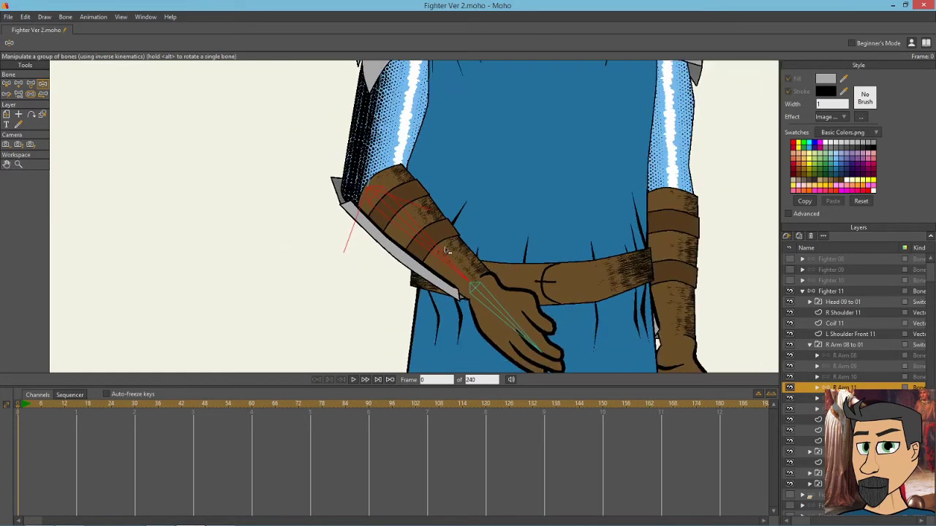
drag(426, 235, 439, 336)
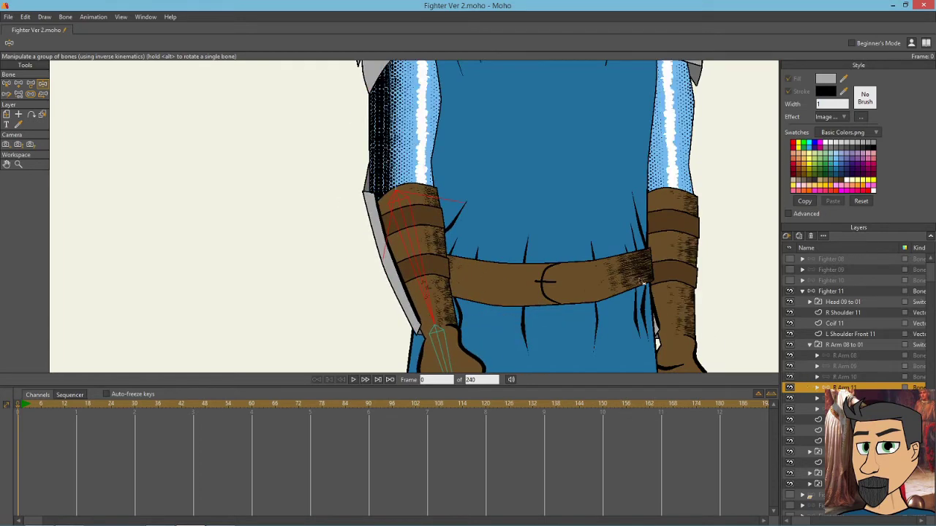
Zoom out to view the whole textured fighter and select the Fighter 11 layer
scroll(458, 213, up, 3)
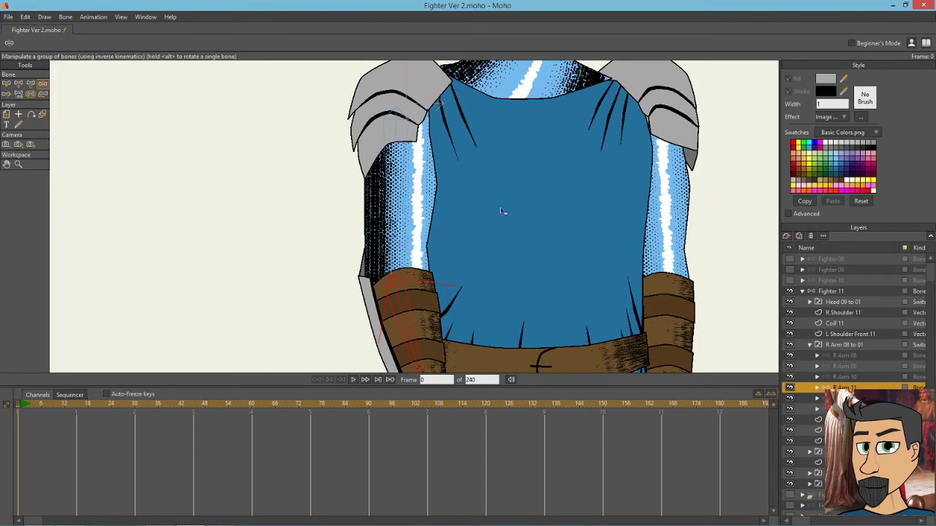
scroll(501, 167, up, 2)
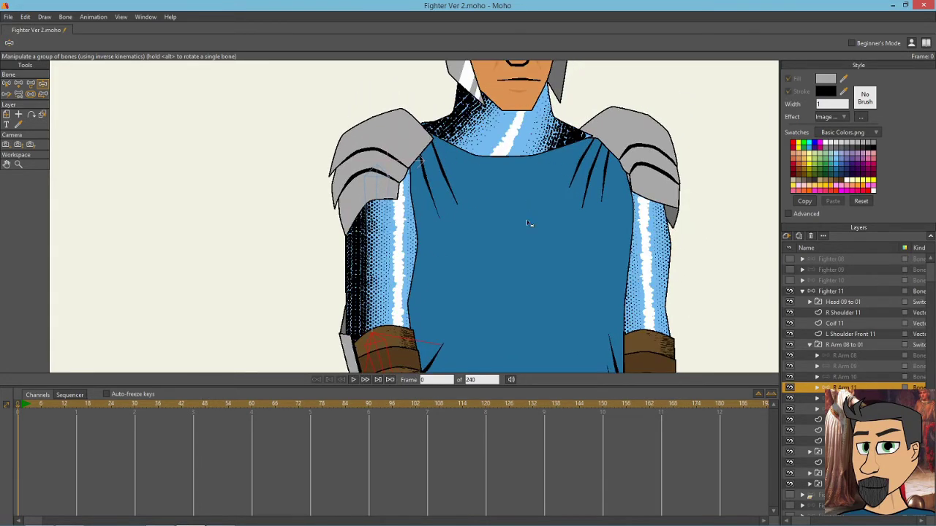
scroll(550, 223, down, 3)
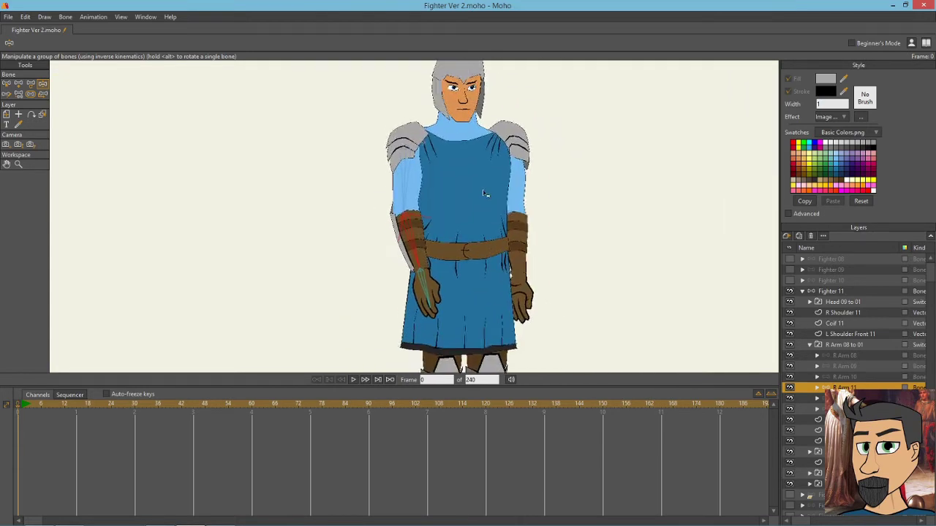
scroll(487, 196, up, 1)
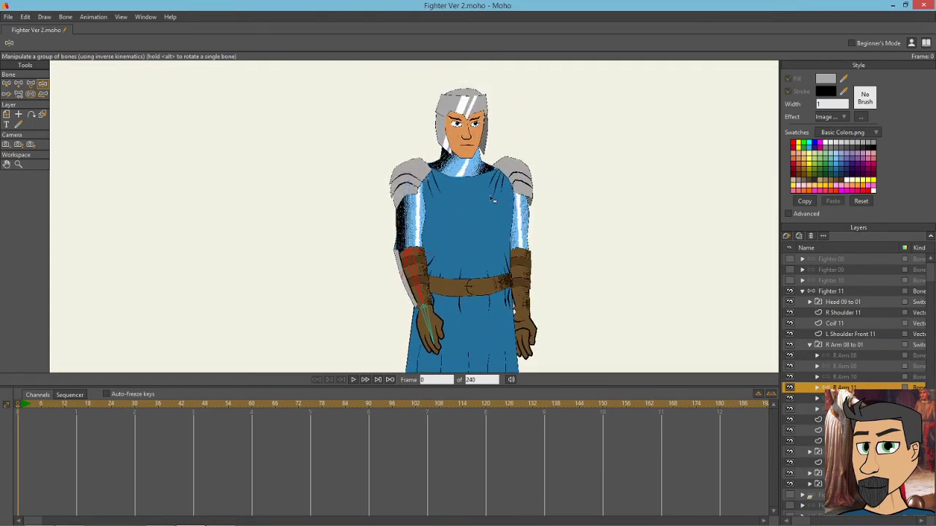
click(801, 292)
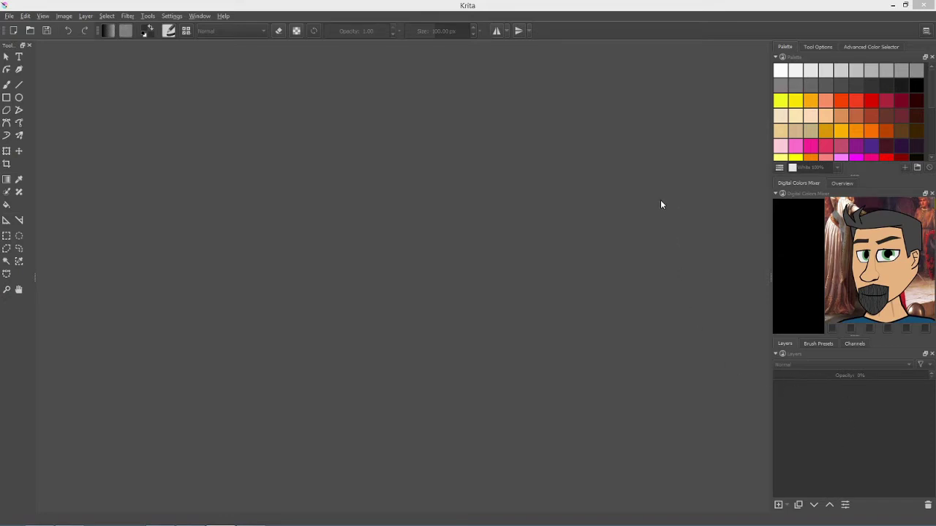
Open Krita's File menu to start a new document
click(9, 16)
Start a new document and set its width and height to 480 pixels
mouse_move(25, 15)
click(22, 26)
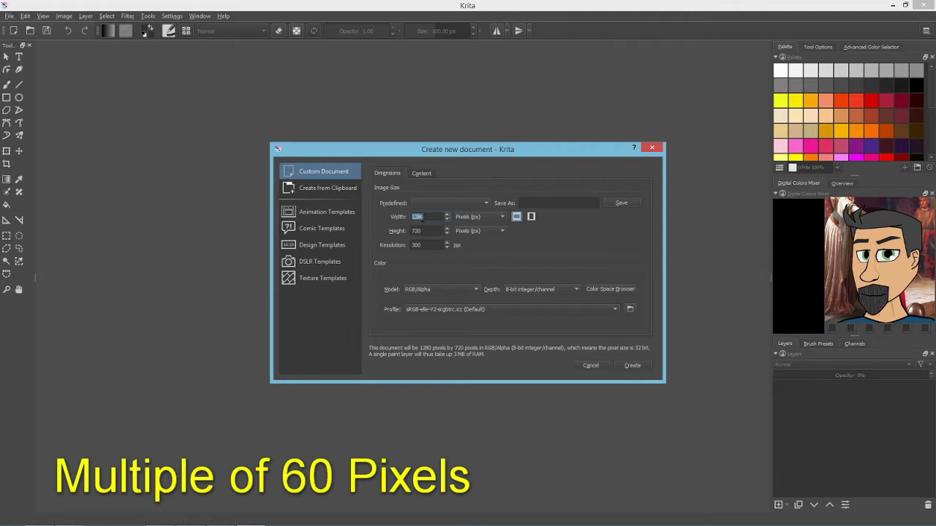
text(480)
key(Tab)
text(4)
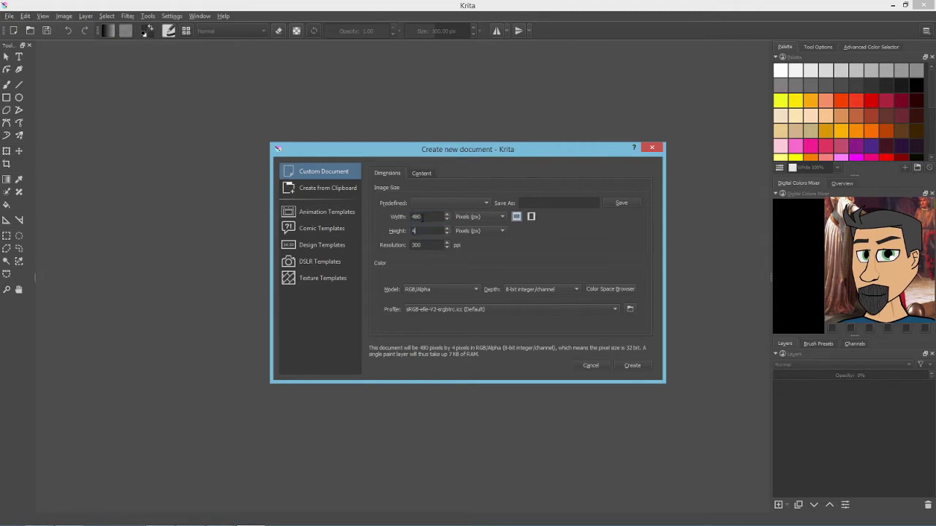
text(80)
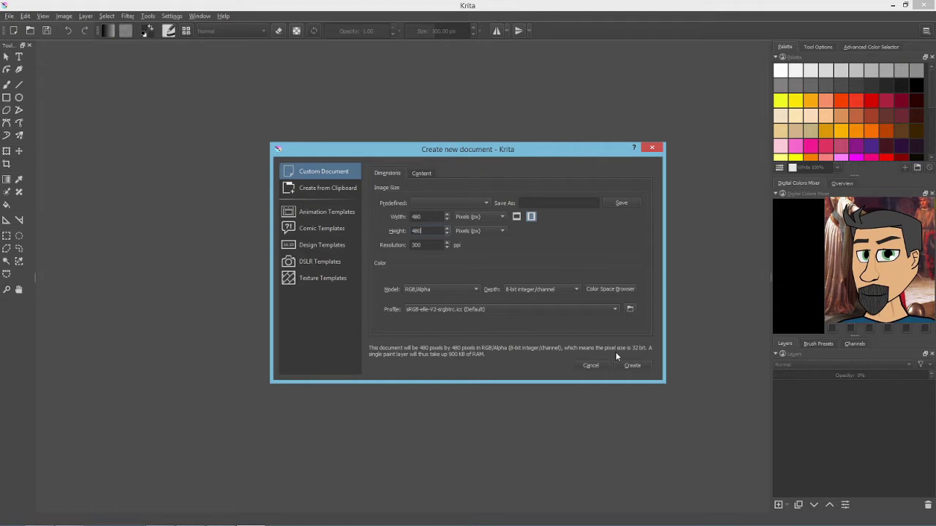
Create the 480 × 480 canvas, show the grid, and switch to the Basic-1 brush at 40 px
click(633, 366)
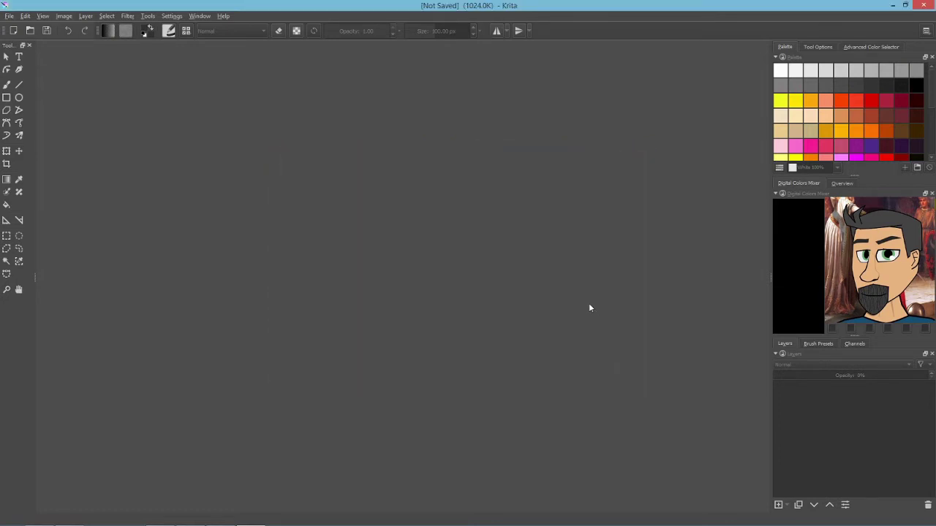
scroll(591, 307, down, 1)
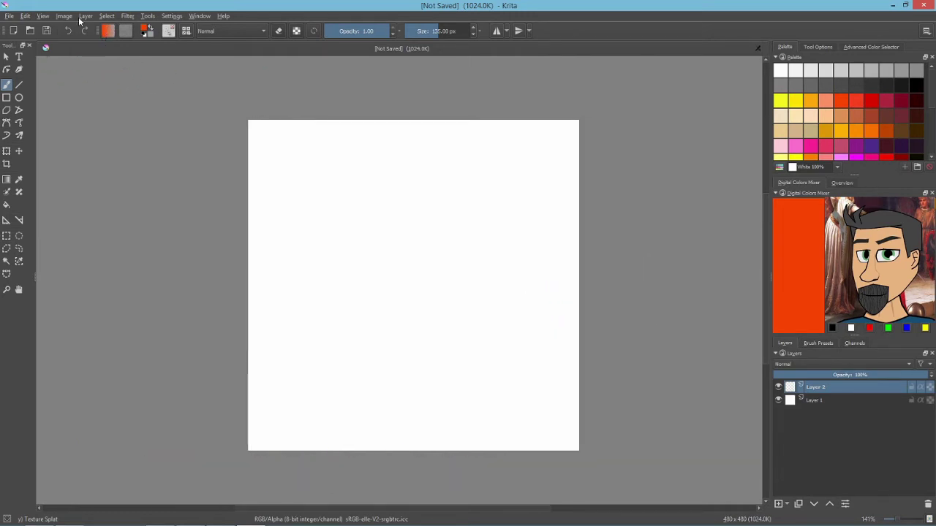
click(43, 16)
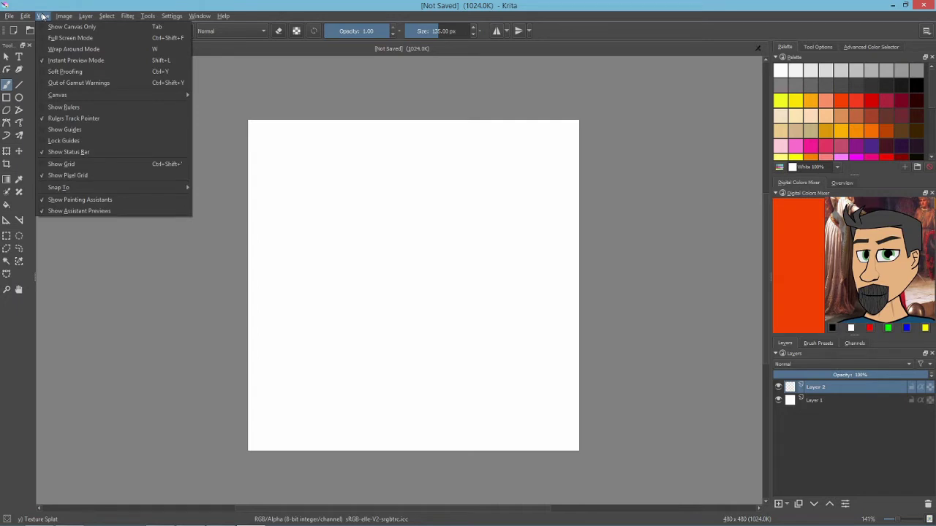
click(65, 164)
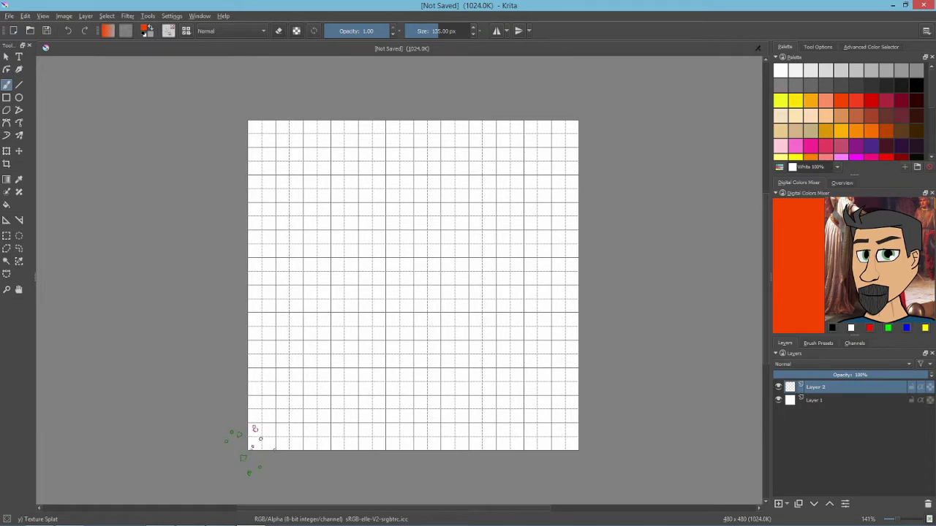
key(/)
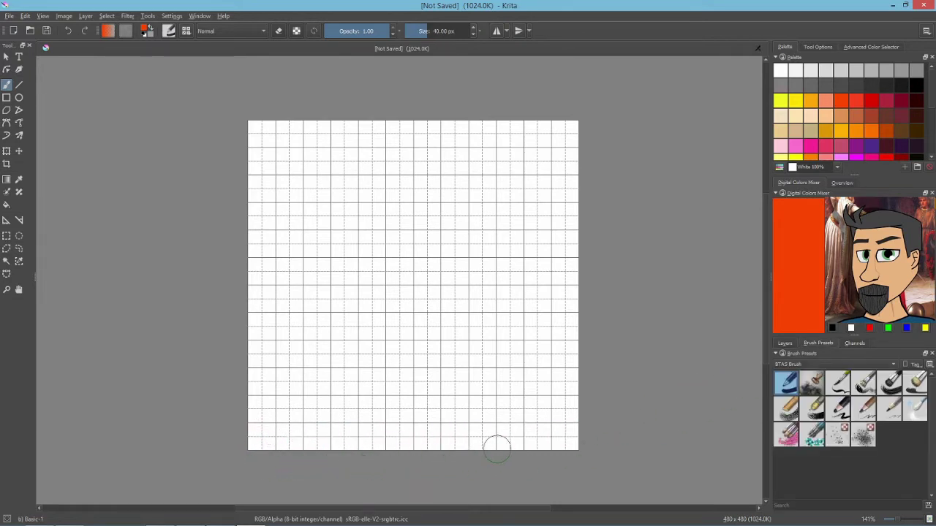
click(782, 343)
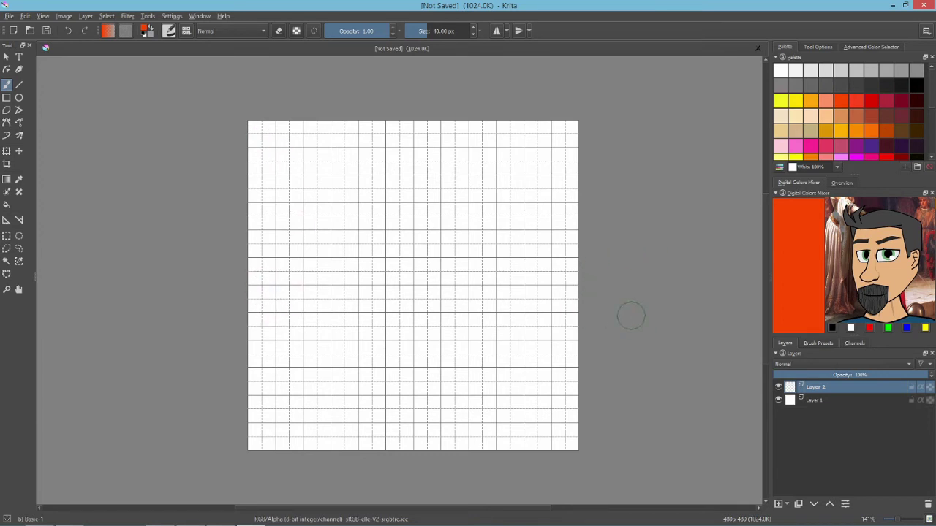
Turn on wrap-around canvas mode and pick black as the paint colour
click(43, 16)
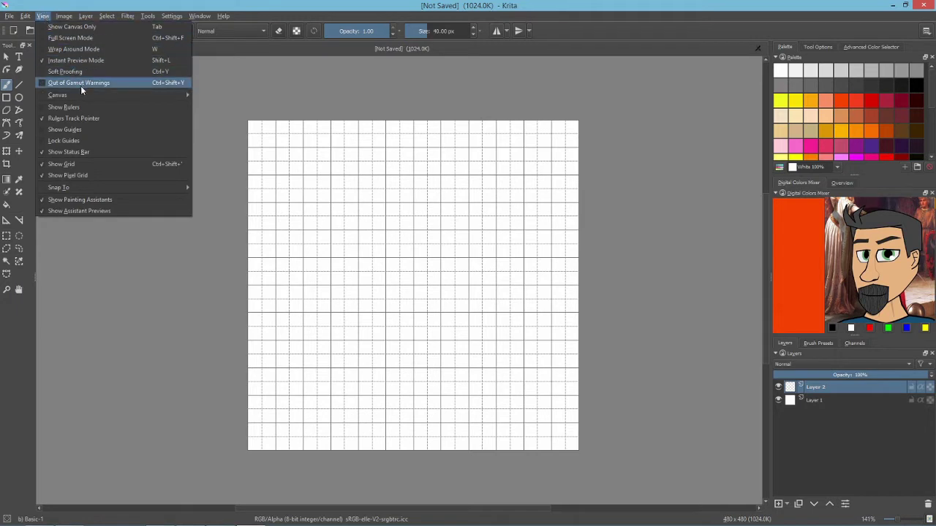
click(95, 50)
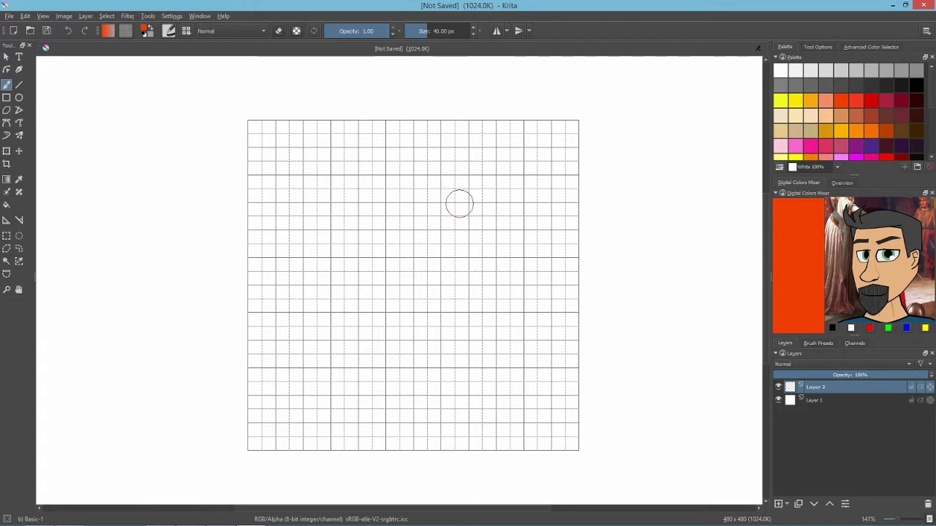
scroll(463, 208, down, 1)
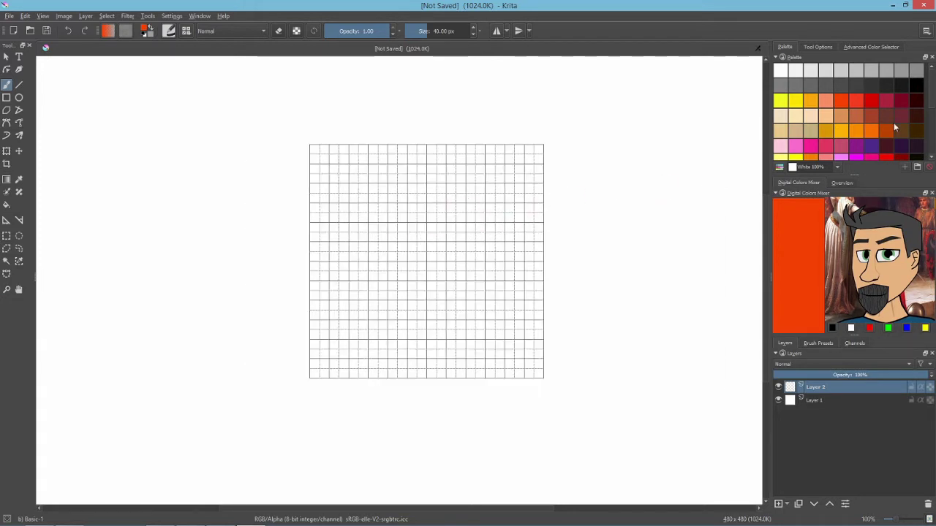
click(916, 85)
Paint a test S and a short stroke, then undo them to blank the canvas
mouse_move(468, 219)
mouse_down()
mouse_move(415, 224)
mouse_move(403, 251)
mouse_move(426, 271)
mouse_move(481, 285)
mouse_move(482, 311)
mouse_move(462, 330)
mouse_move(401, 331)
mouse_up()
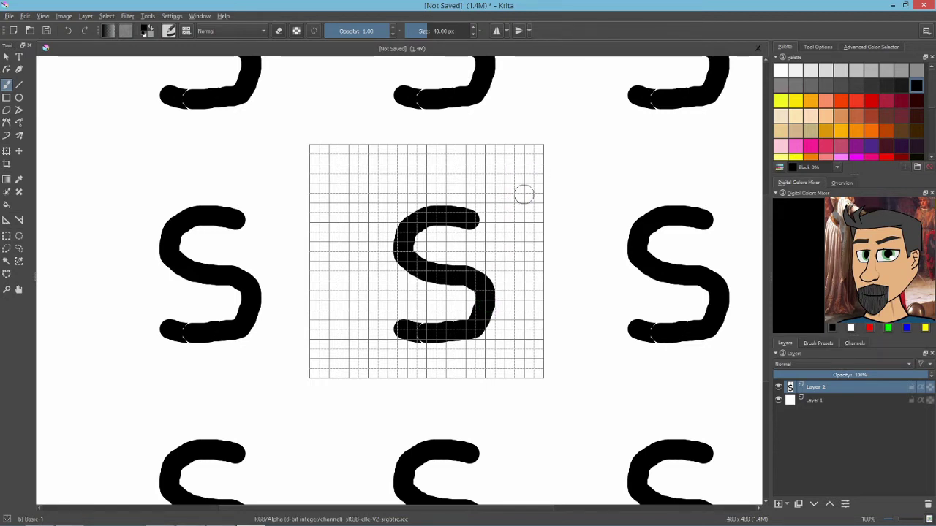
drag(523, 199, 580, 177)
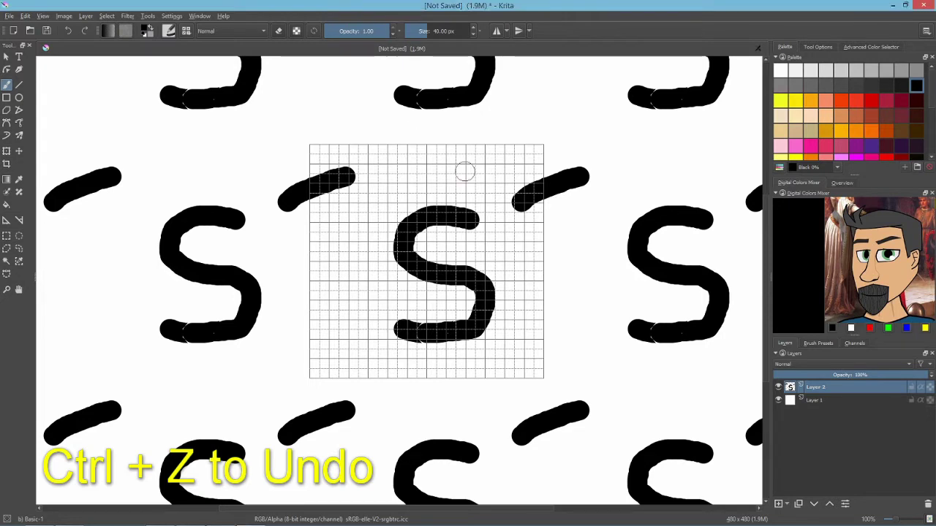
key(ctrl+z)
key(ctrl+z)
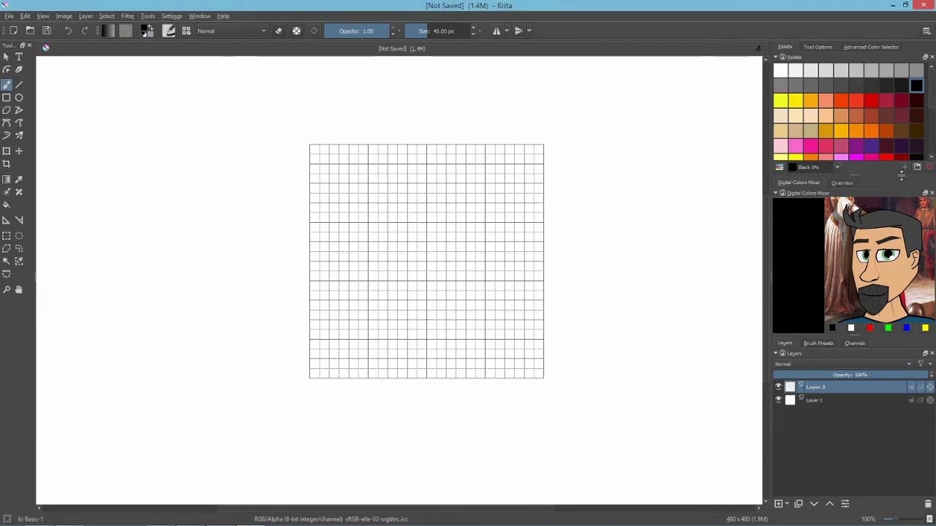
Fill Layer 1 with Coconut brown using the Fill tool
scroll(933, 107, down, 2)
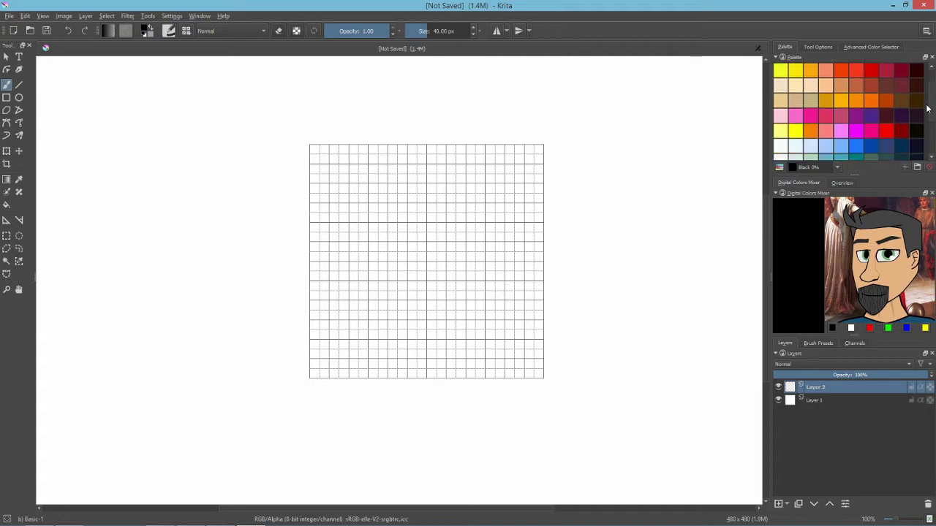
click(901, 100)
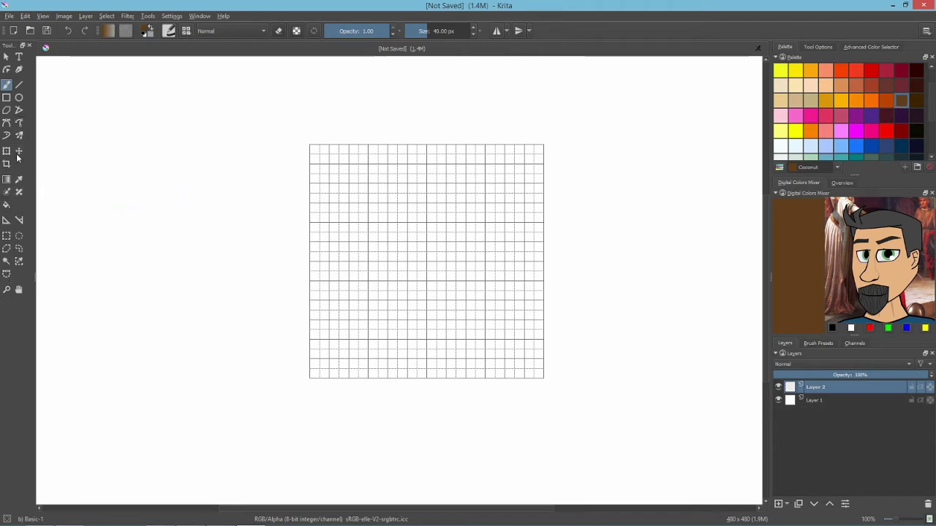
click(7, 205)
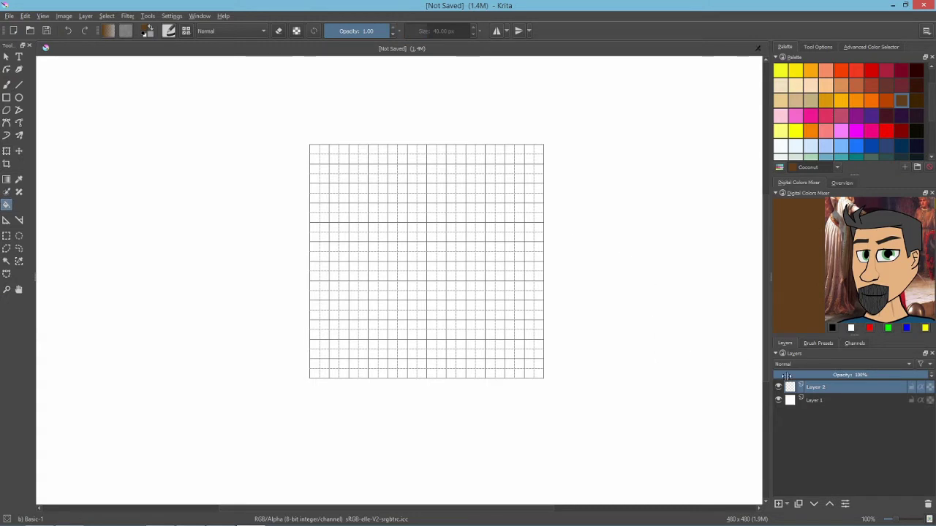
click(817, 399)
click(483, 274)
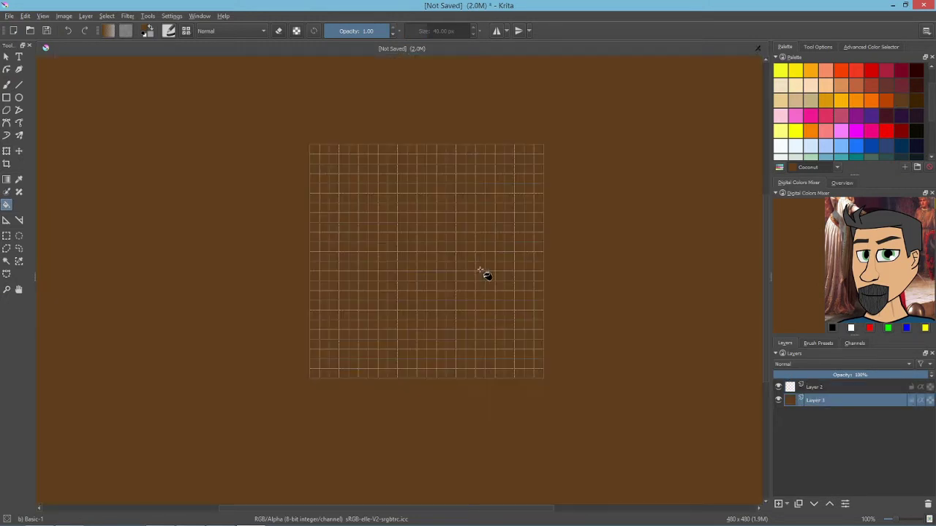
On Layer 2, try a dark-brown Chalk Grainy stroke, undo it, and select BR Cloud Brush at 150 px
click(819, 387)
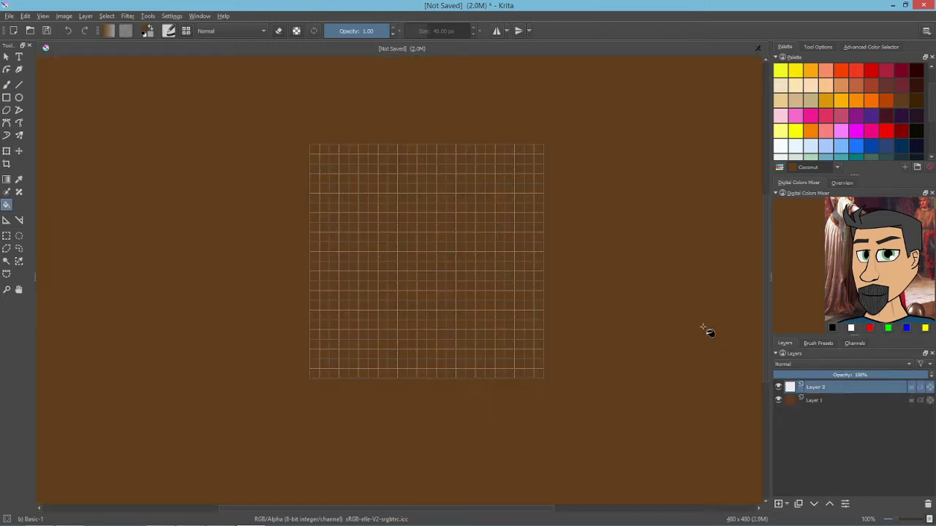
click(7, 85)
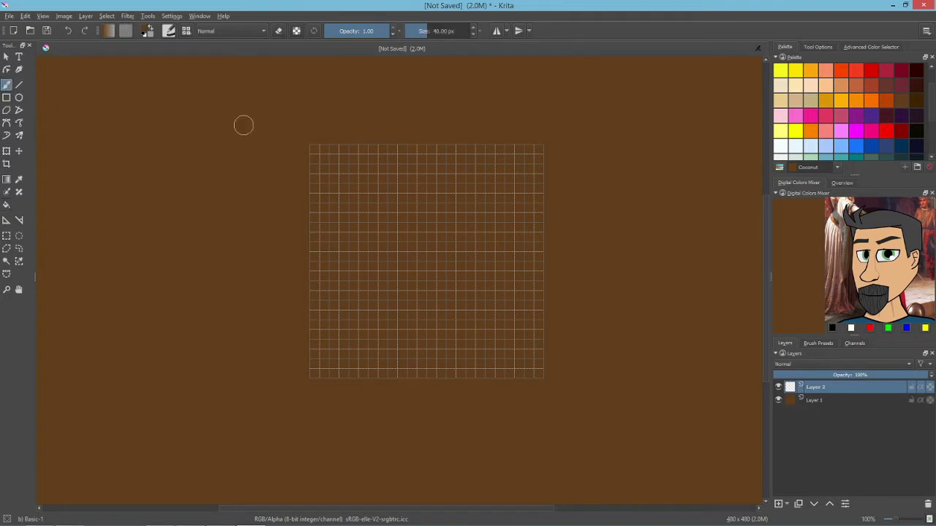
click(815, 344)
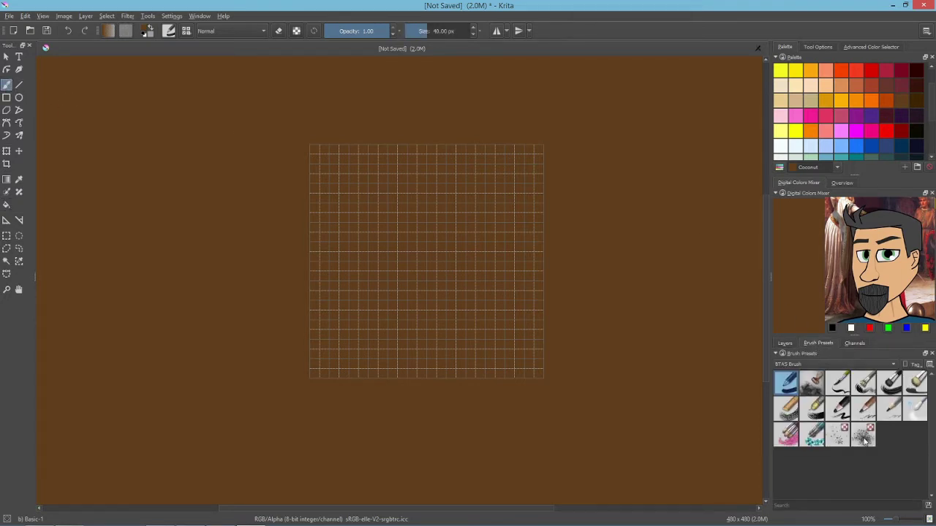
click(793, 416)
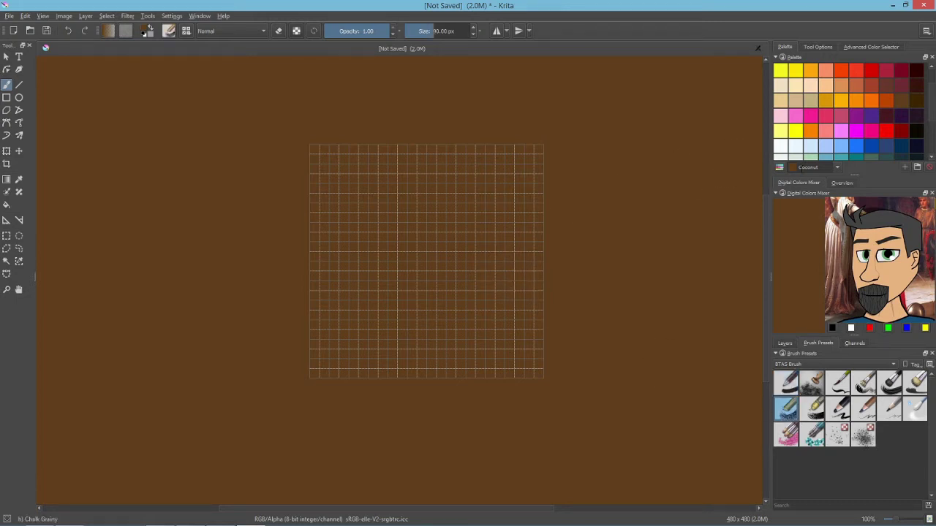
click(916, 85)
mouse_move(564, 198)
mouse_down()
mouse_move(413, 203)
mouse_move(354, 219)
mouse_move(311, 256)
mouse_up()
key(ctrl+z)
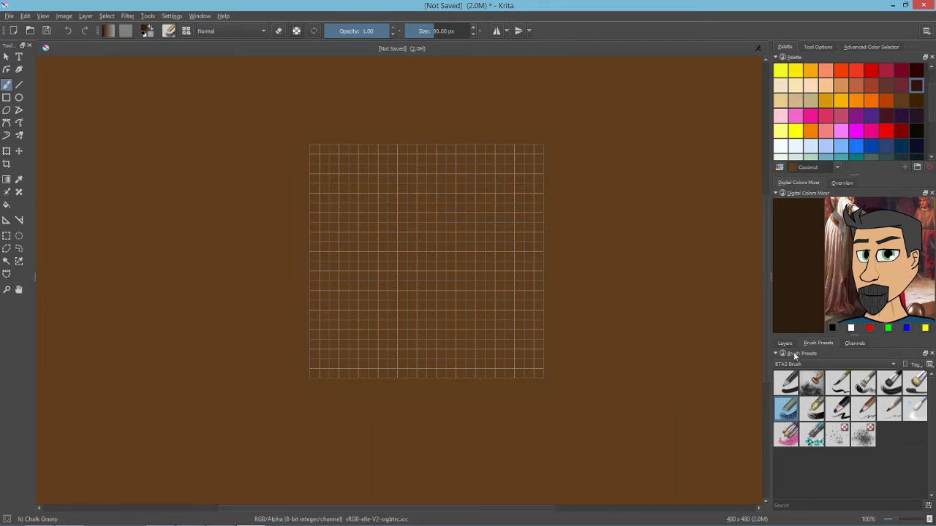
click(812, 382)
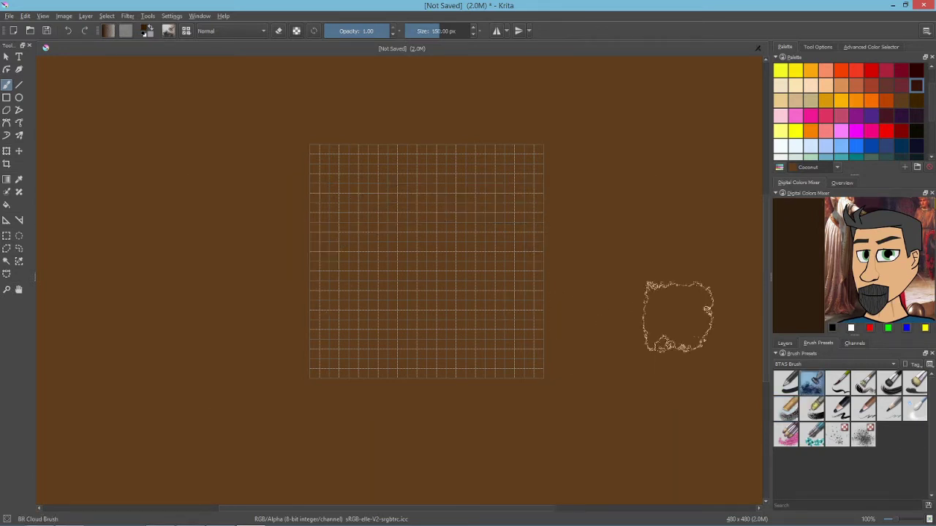
Undo a test cloud stroke, then dab dark-brown cloud blotches at the upper right, left middle and bottom of the tile
mouse_move(577, 177)
mouse_down()
mouse_move(481, 167)
mouse_move(224, 195)
mouse_up()
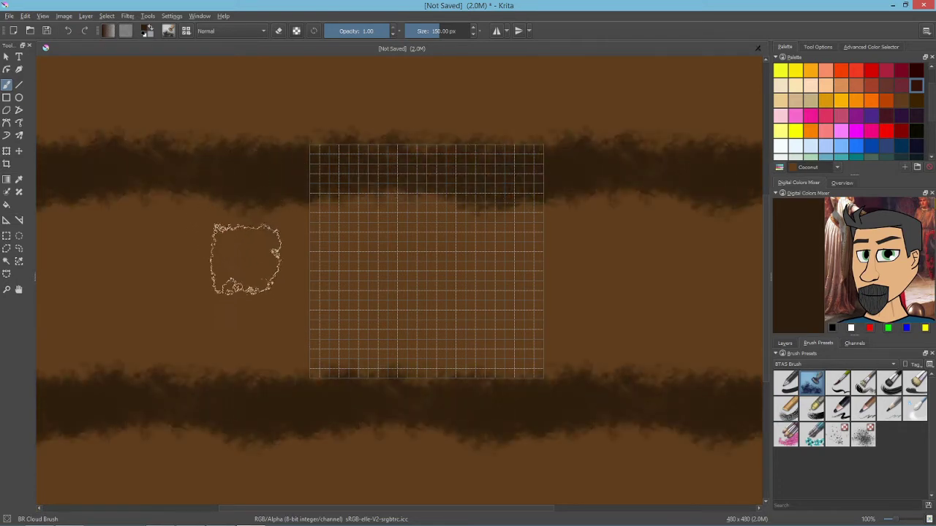
key(ctrl+z)
click(487, 194)
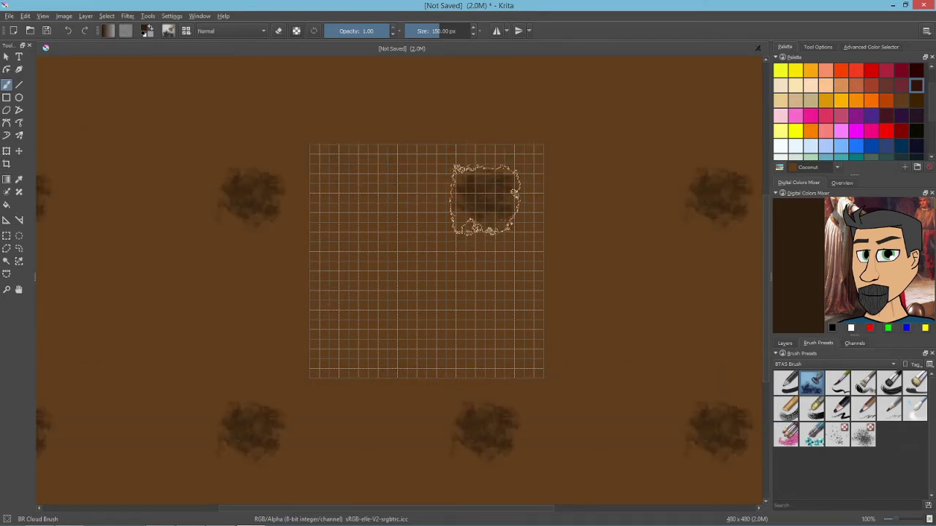
click(378, 249)
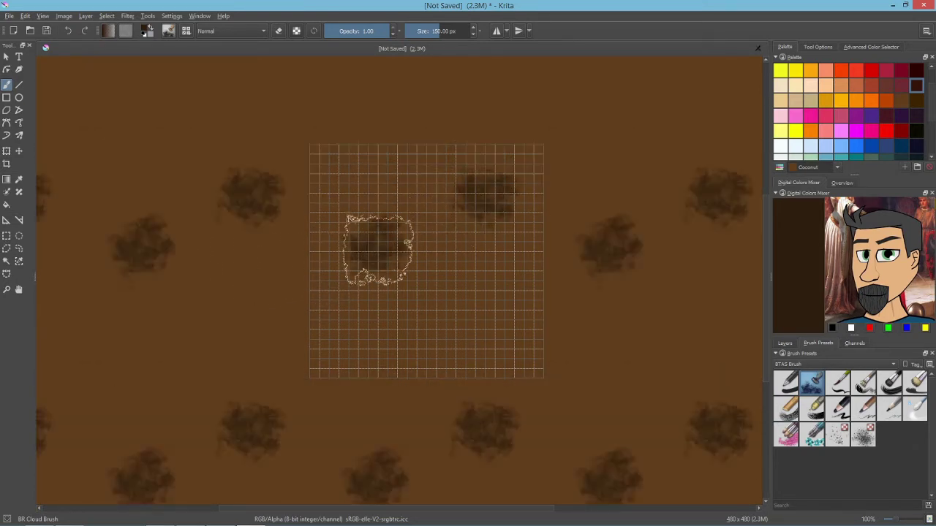
click(446, 338)
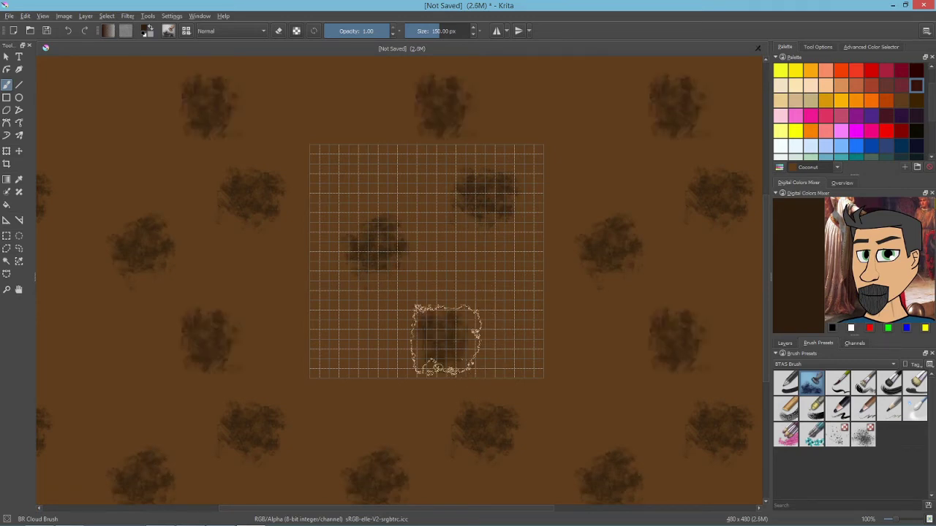
click(366, 384)
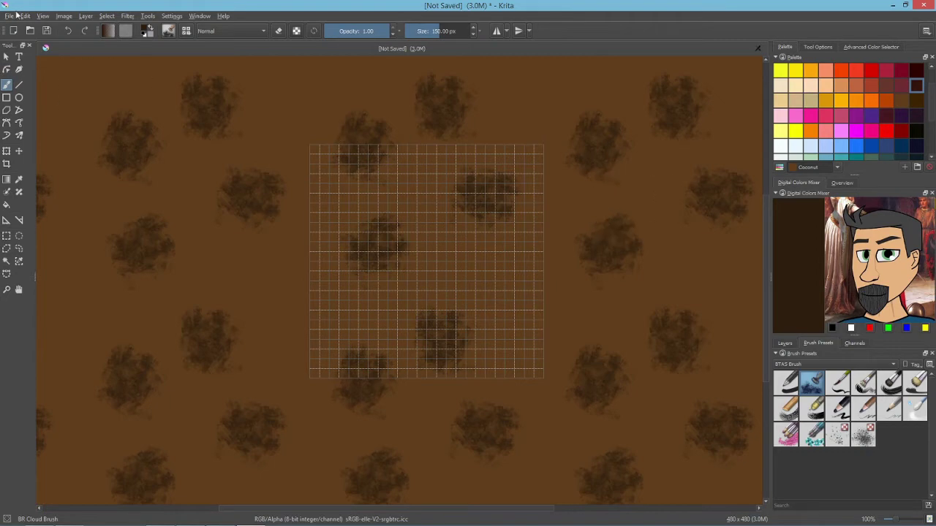
Save the Krita texture document as Horse Fur
click(10, 15)
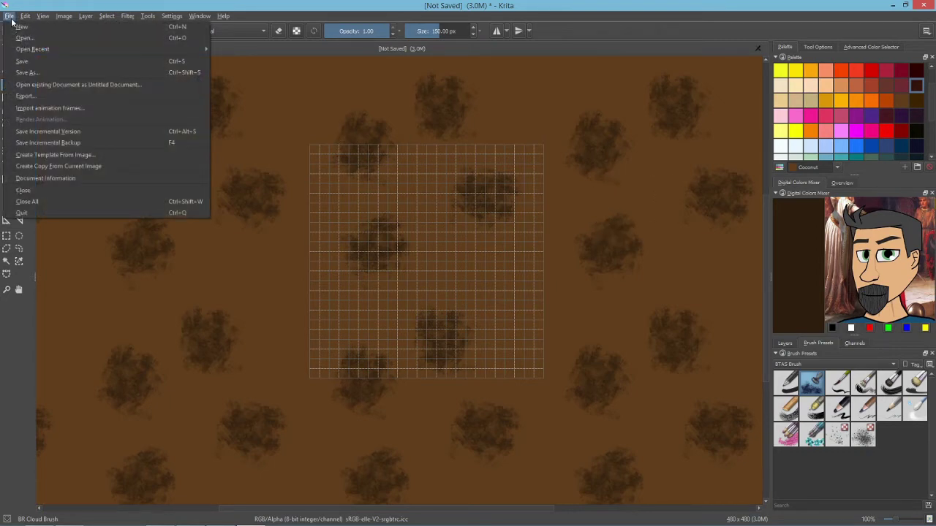
click(29, 71)
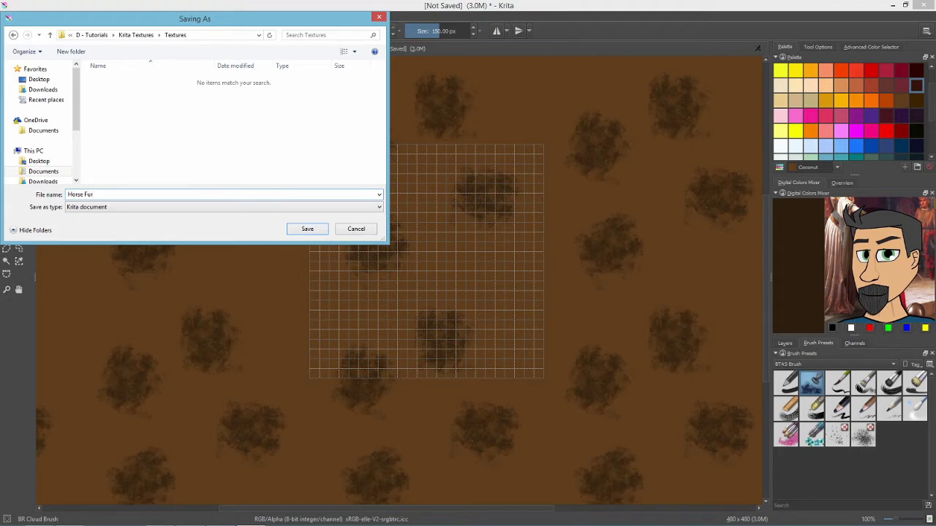
click(307, 229)
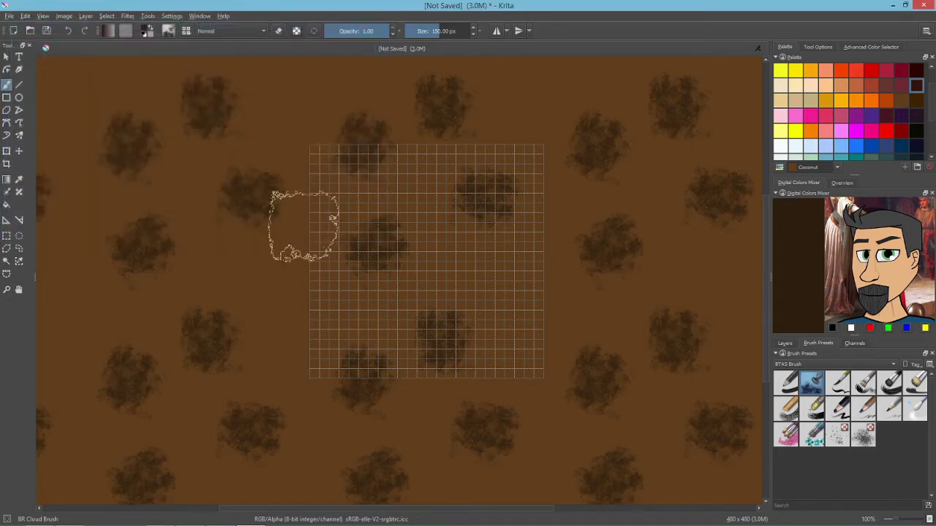
Export the texture as a PNG image, Horse Fur.png, into the Textures folder
click(9, 16)
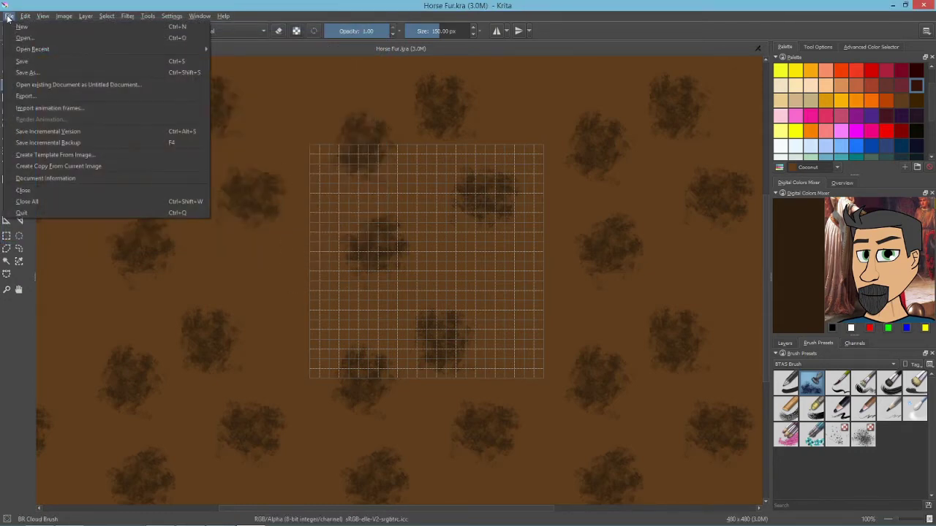
click(92, 97)
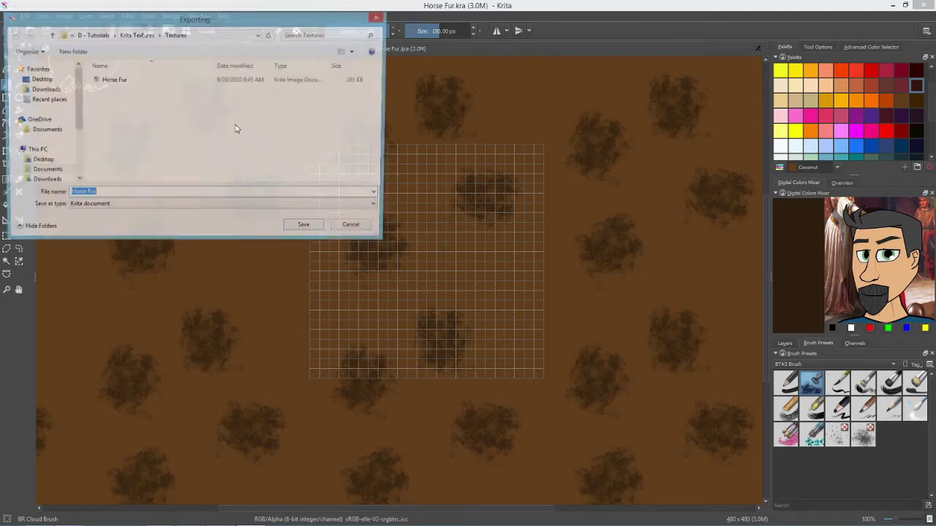
click(304, 208)
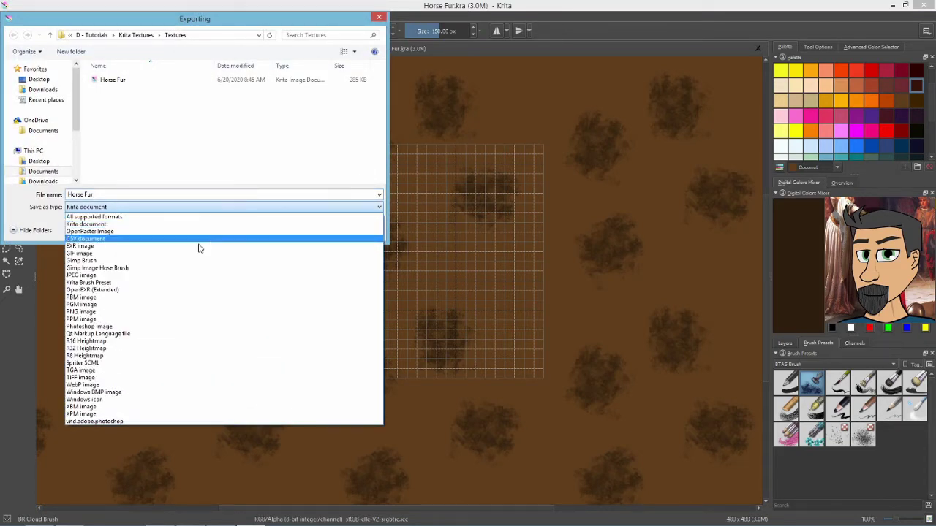
click(167, 313)
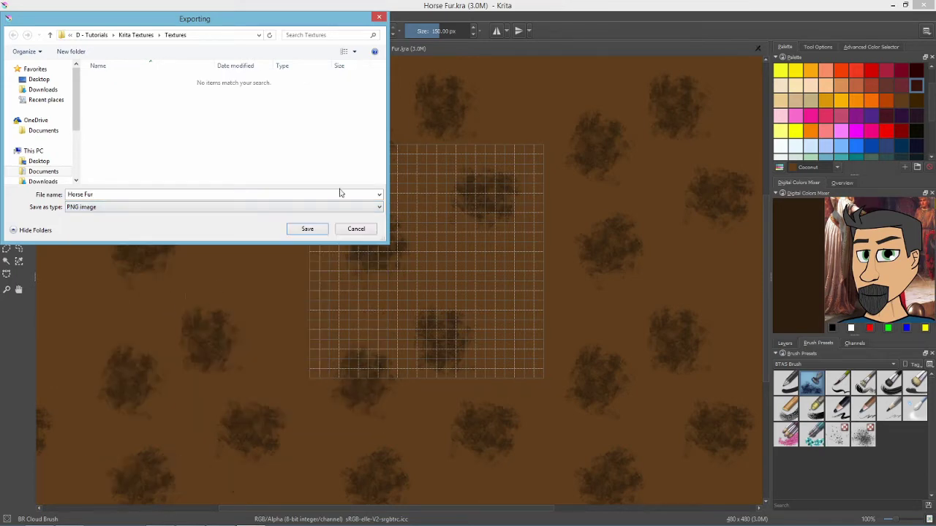
click(307, 229)
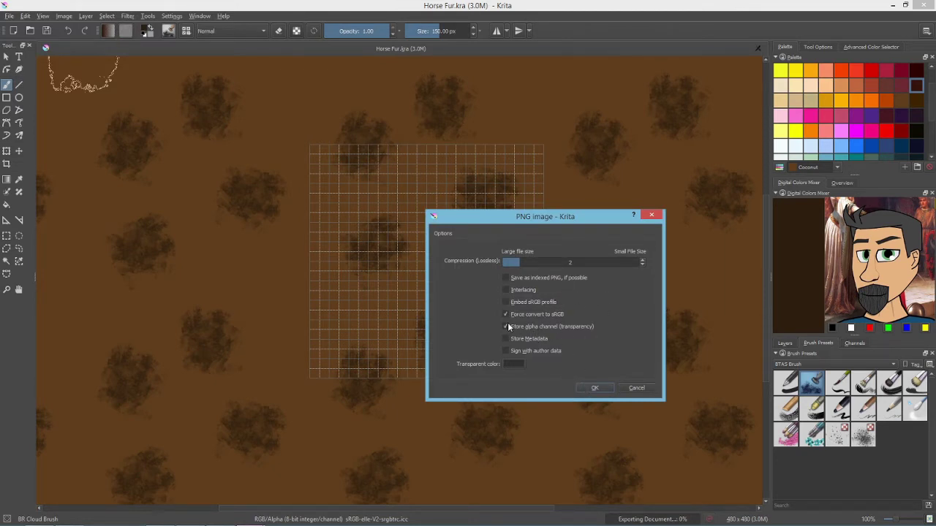
click(593, 388)
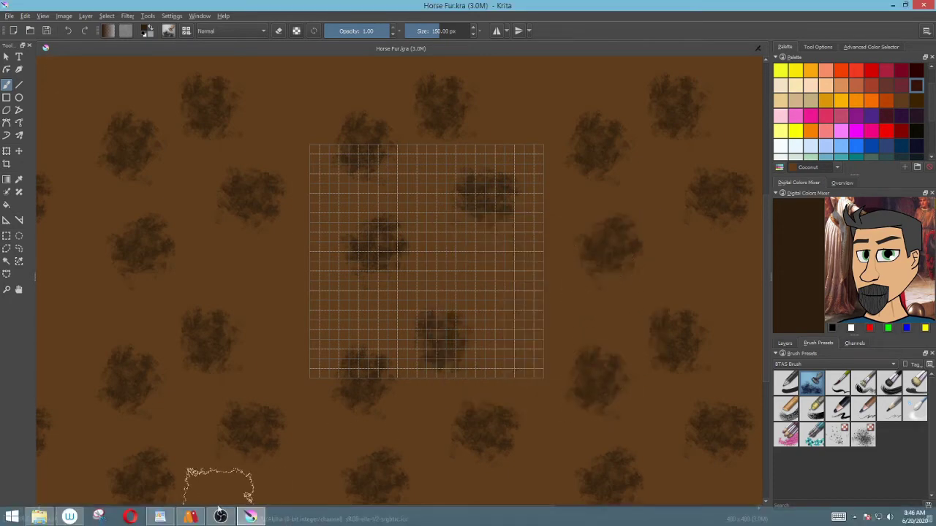
Back in Moho, start a new document and draw a rectangle mid-canvas
click(190, 517)
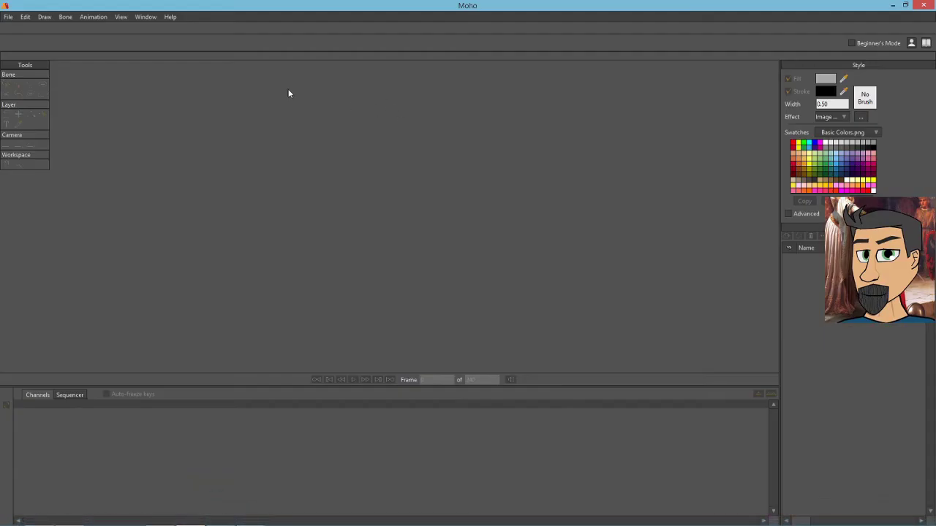
click(8, 16)
click(11, 31)
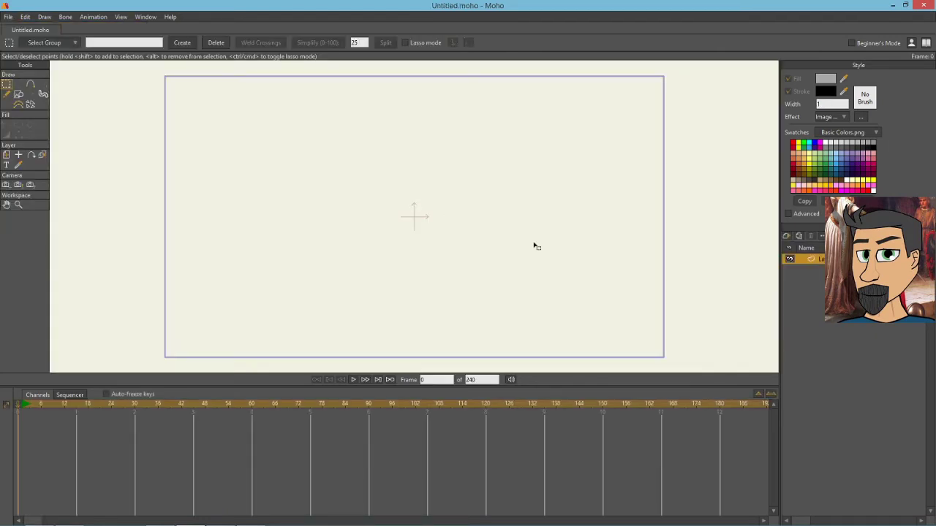
click(18, 93)
mouse_move(316, 150)
mouse_down()
mouse_move(472, 226)
mouse_move(522, 299)
mouse_move(547, 316)
mouse_up()
Reset the rectangle's fill effect to plain, then delete the rectangle
key(q)
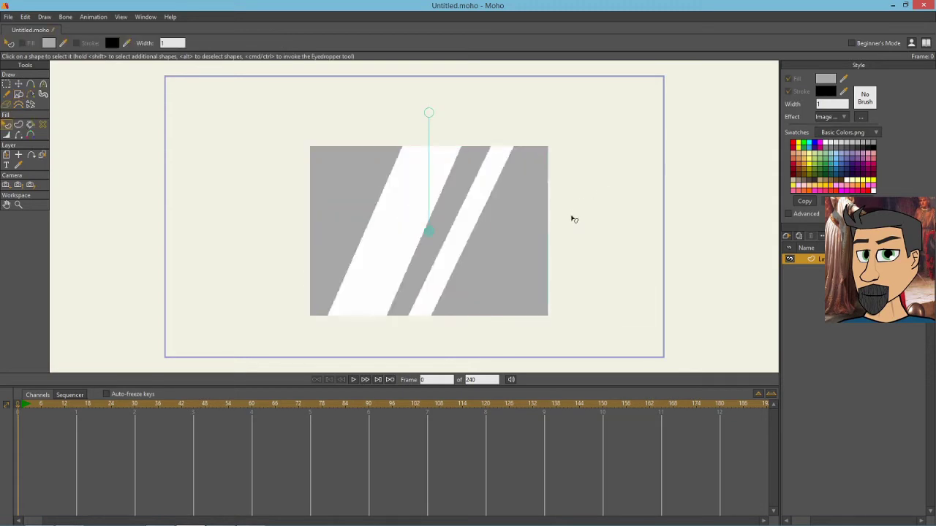
click(518, 230)
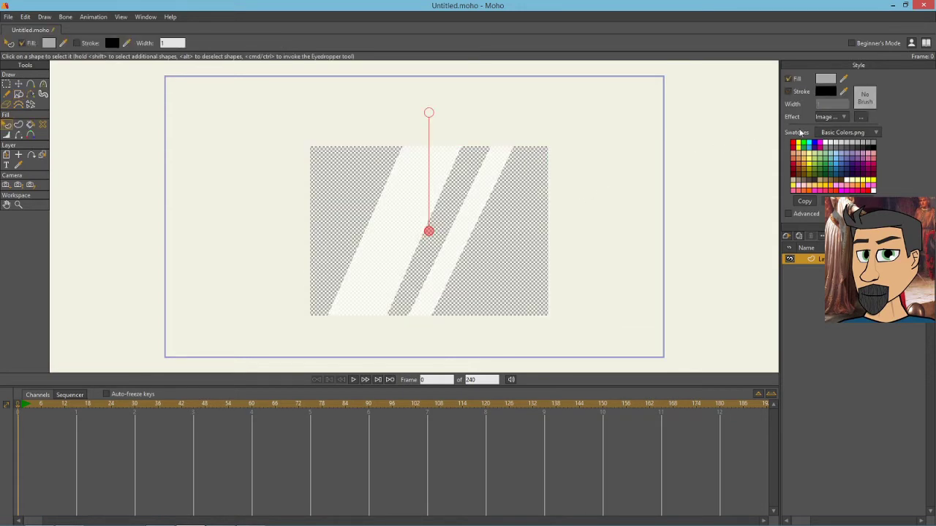
click(830, 117)
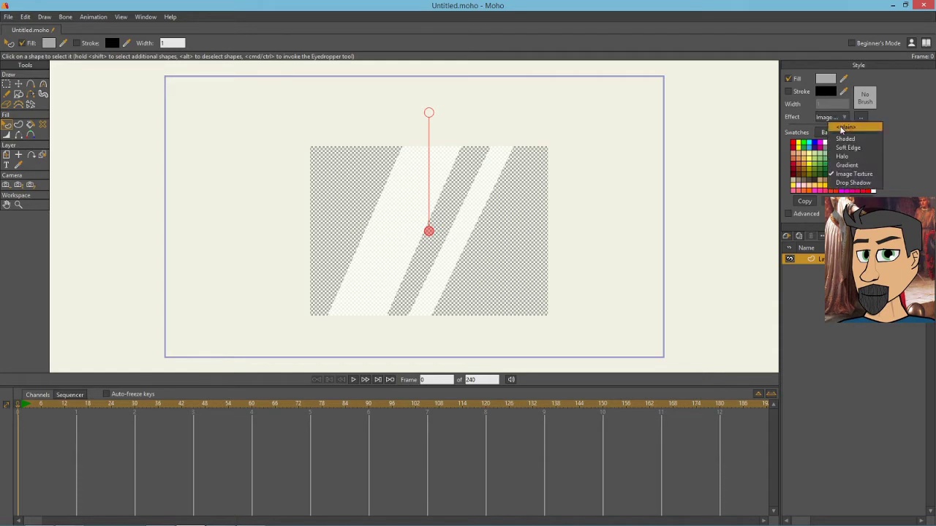
click(834, 122)
click(619, 196)
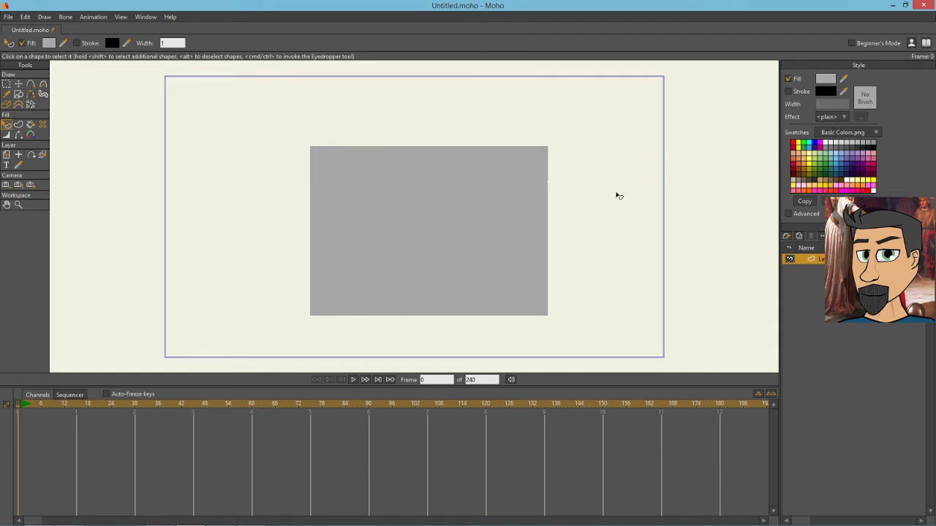
key(t)
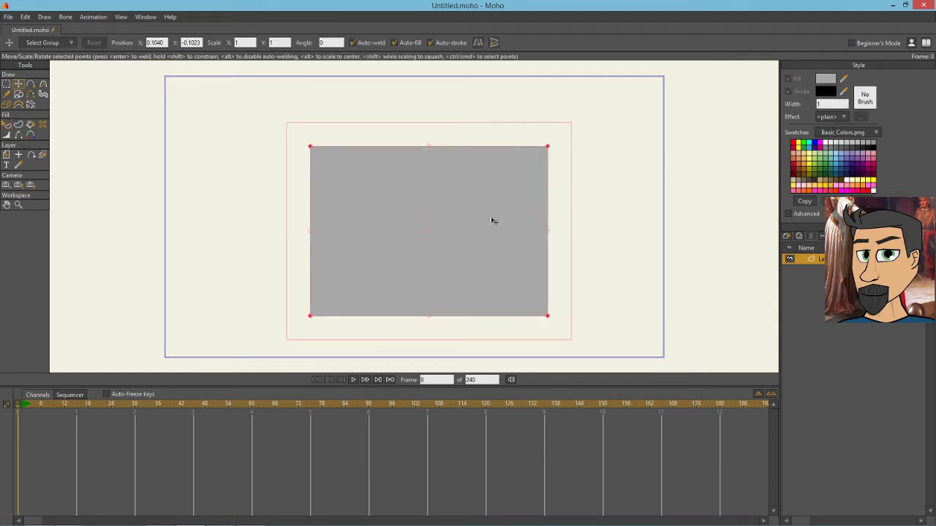
key(Delete)
key(r)
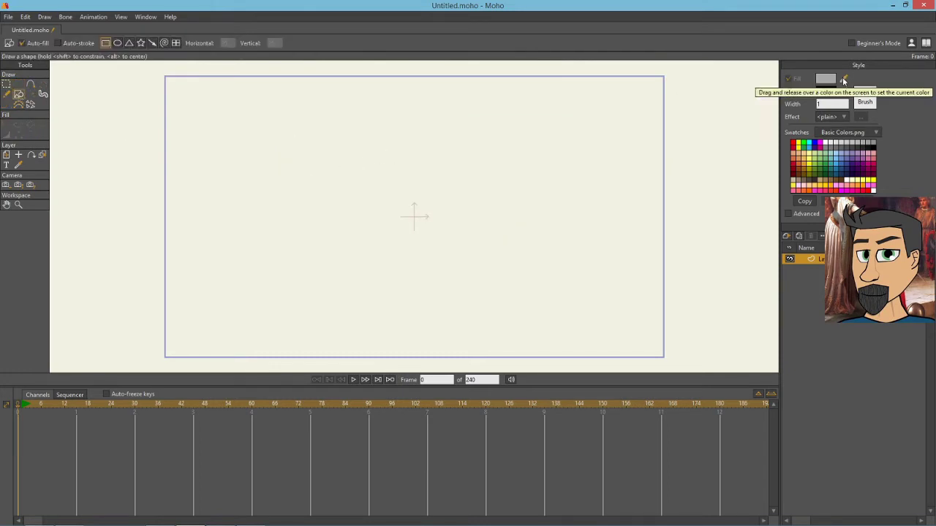
Draw a new rectangle near the canvas centre with an outline width of 3
mouse_move(302, 132)
mouse_down()
mouse_move(510, 282)
mouse_move(524, 311)
mouse_up()
key(q)
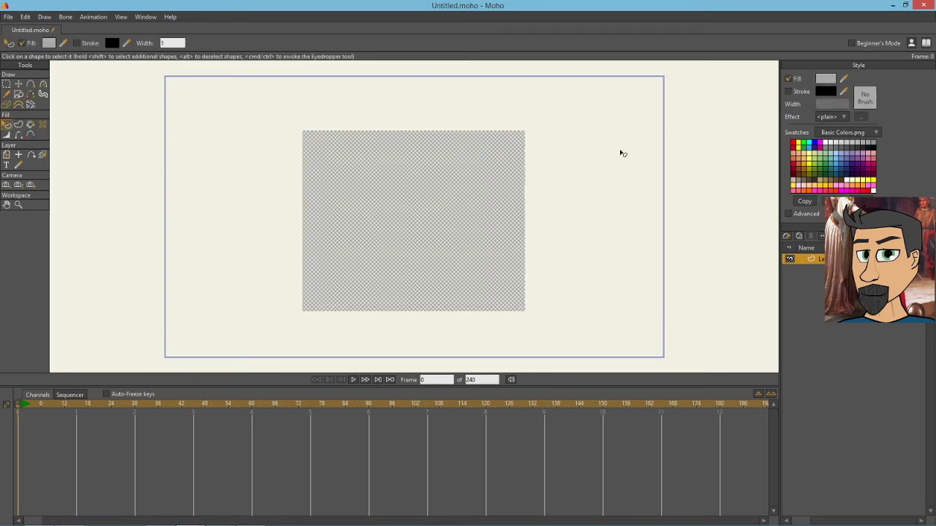
click(789, 91)
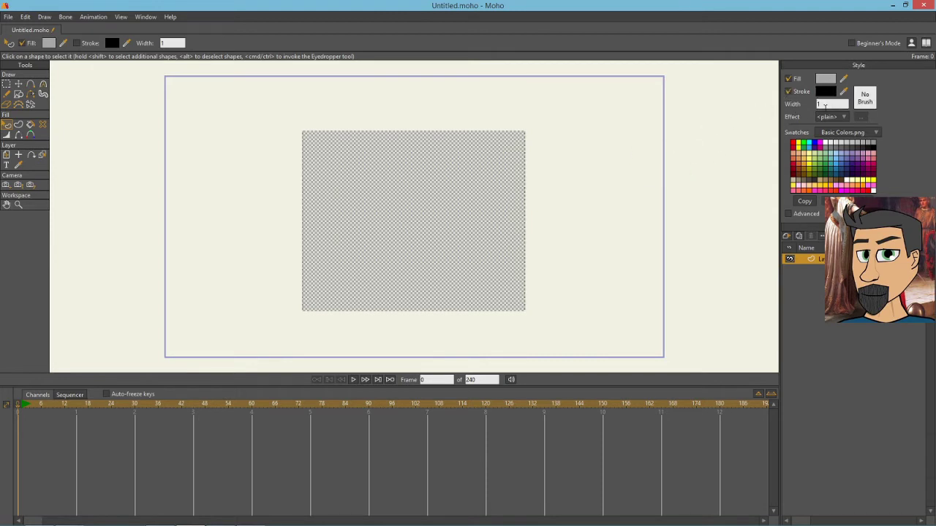
text(3)
key(Return)
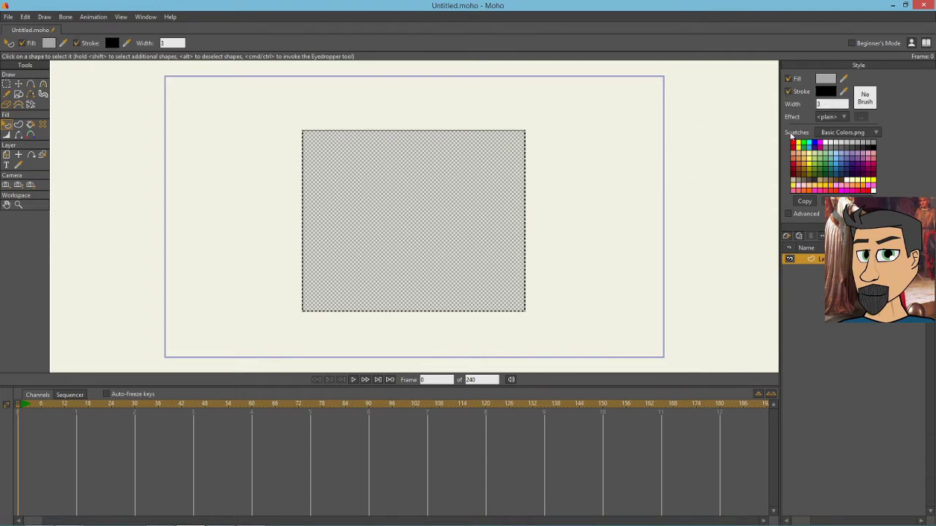
Apply an Image Texture fill using Horse Fur.png from the Krita Textures folder
click(838, 118)
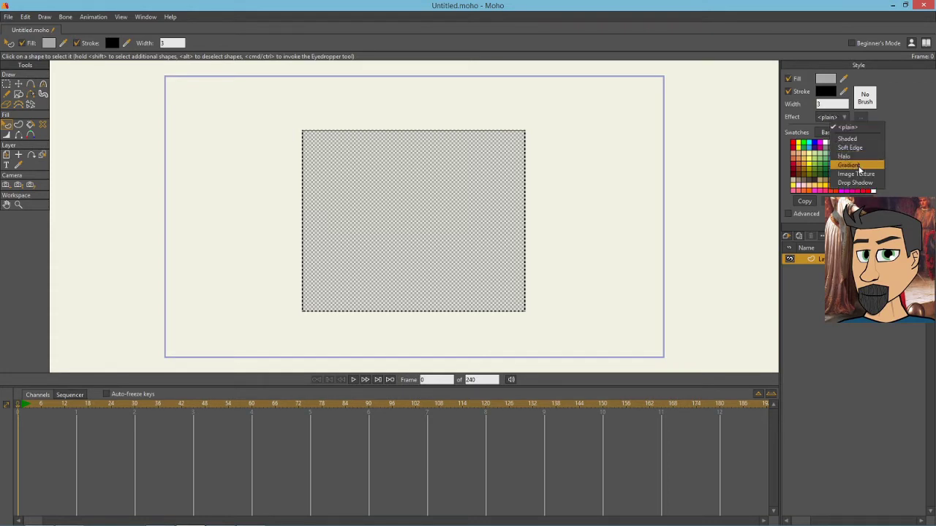
click(855, 174)
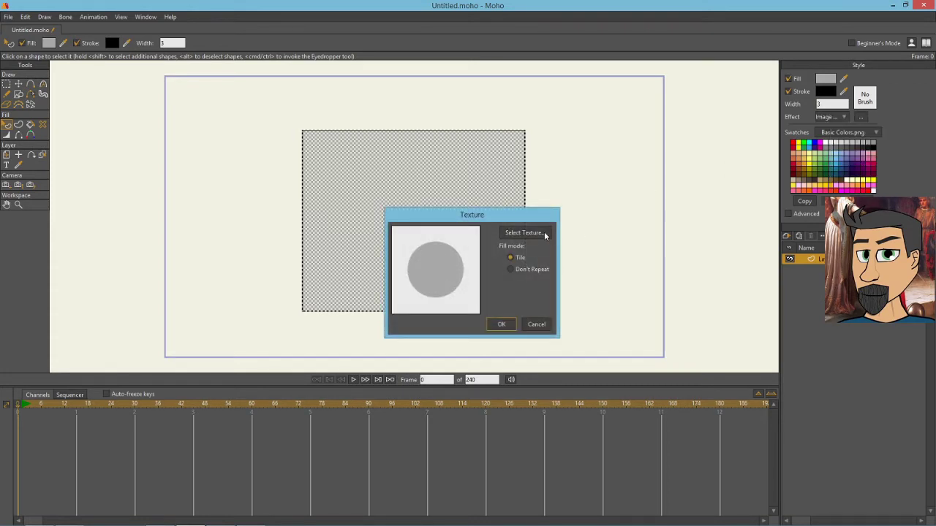
click(531, 232)
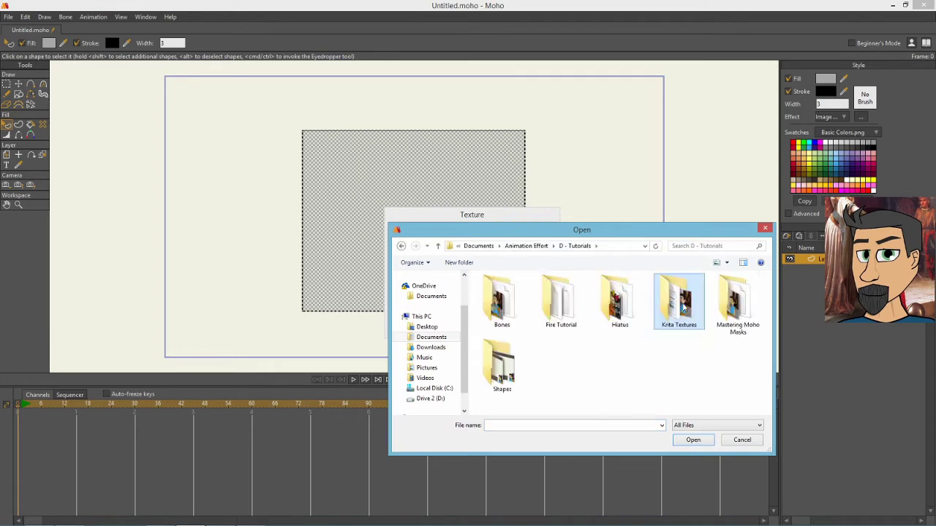
double_click(684, 307)
double_click(515, 324)
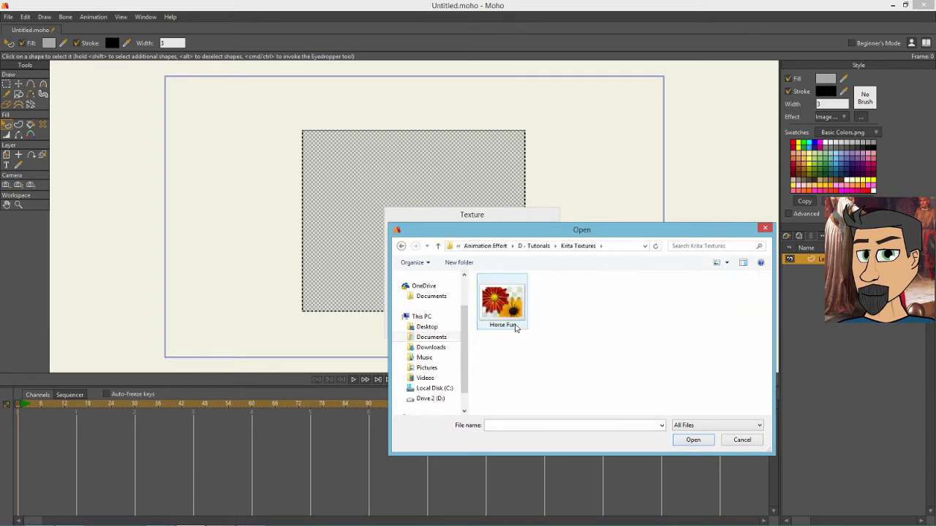
double_click(507, 298)
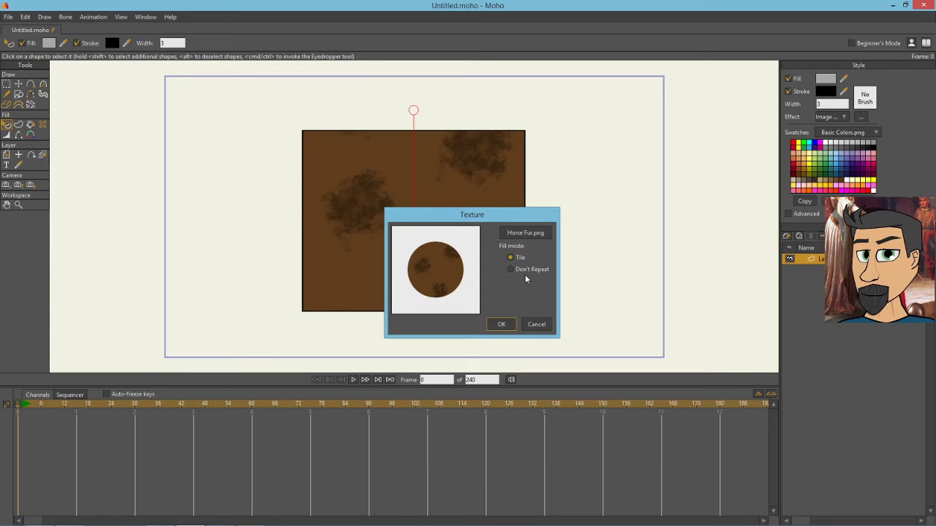
Confirm the Horse Fur texture, then drag its handles to shift and rotate it within the rectangle
click(503, 324)
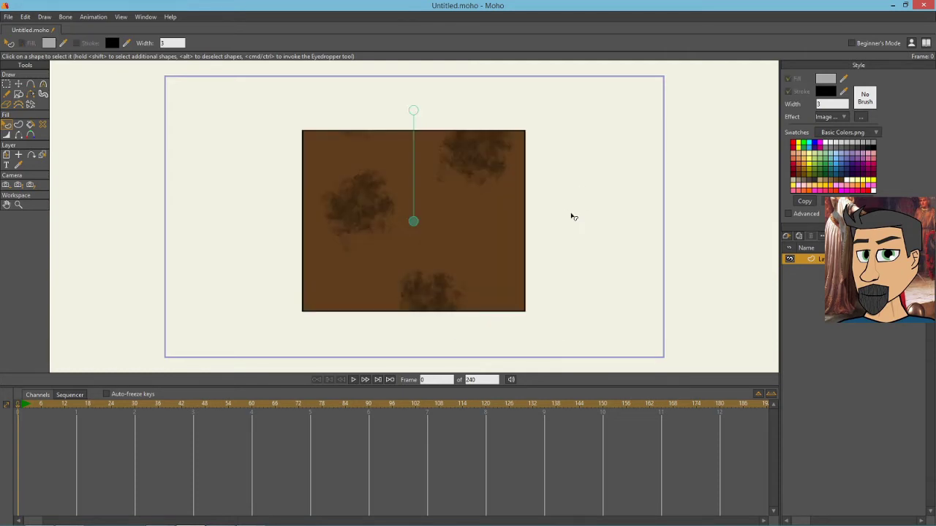
drag(414, 223, 422, 255)
drag(422, 141, 554, 89)
drag(427, 255, 466, 285)
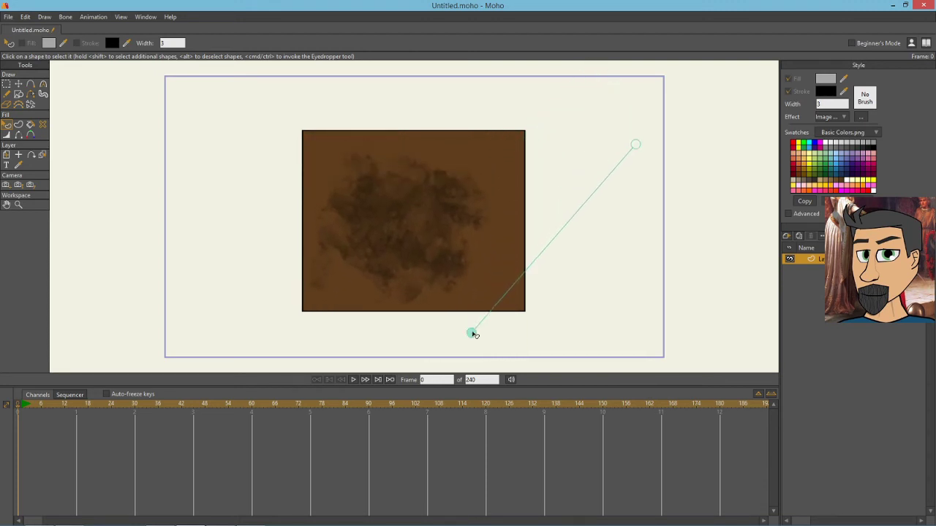
mouse_move(473, 334)
mouse_down()
mouse_move(520, 320)
mouse_move(522, 331)
mouse_move(487, 322)
mouse_up()
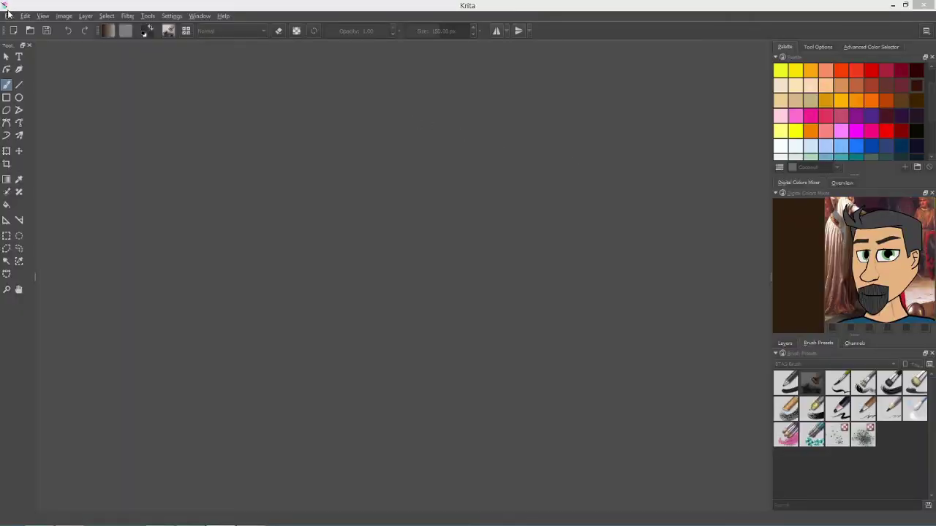
Create a new 480 × 480 px Krita document at 300 ppi
click(9, 15)
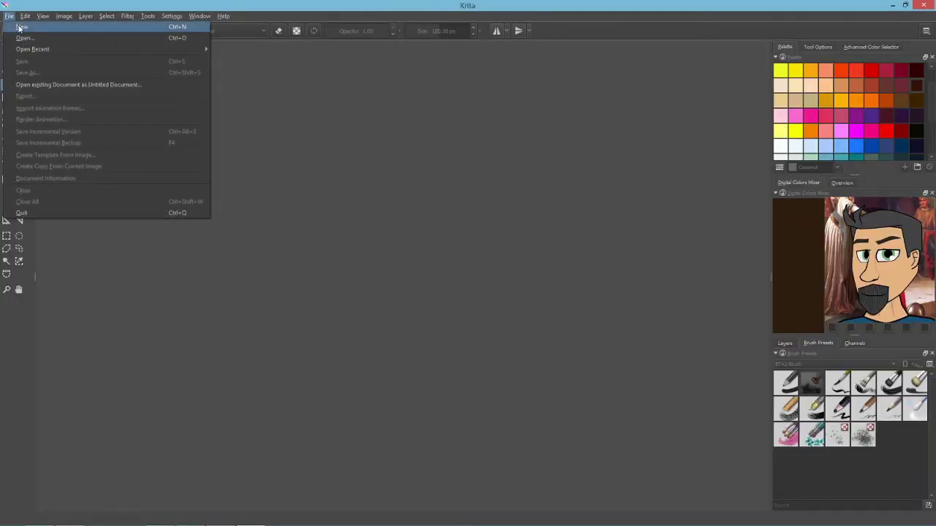
click(21, 27)
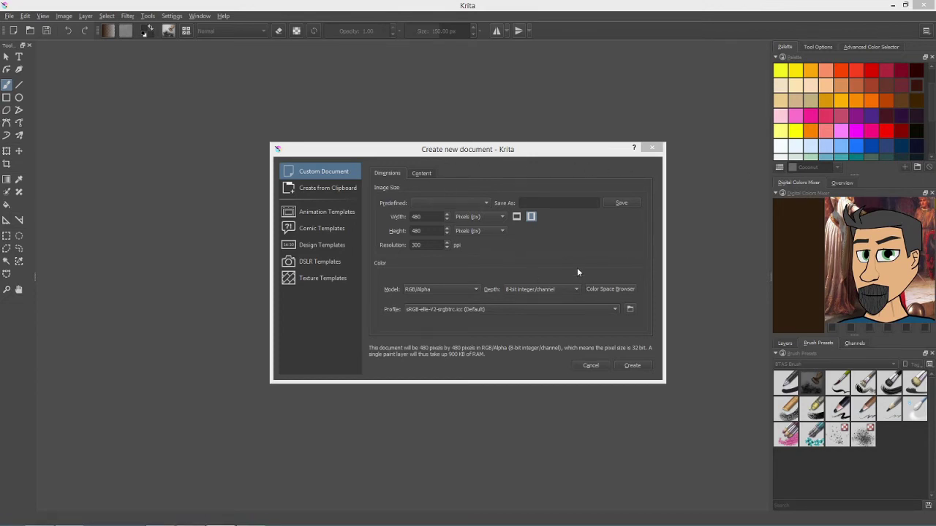
click(641, 366)
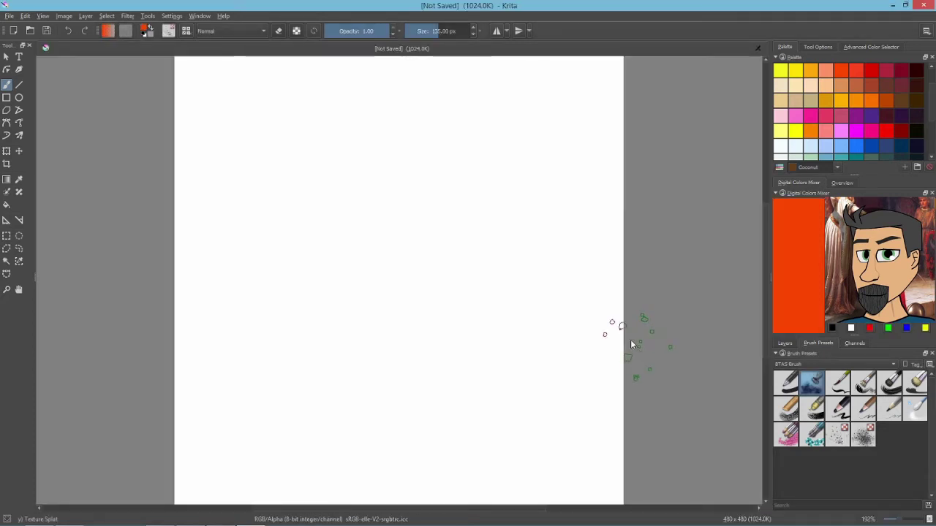
scroll(561, 275, down, 1)
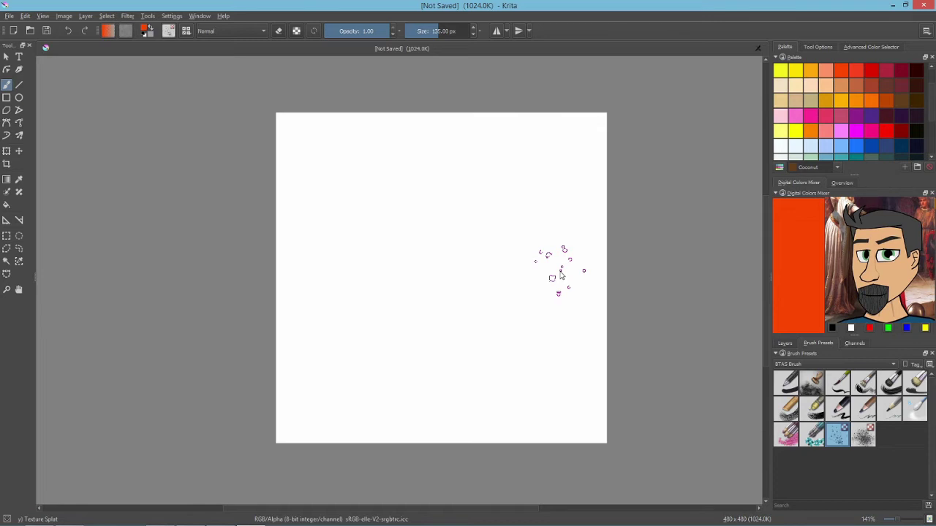
Hide the white background Layer 1, then turn on Show Grid and Wrap Around Mode
click(783, 344)
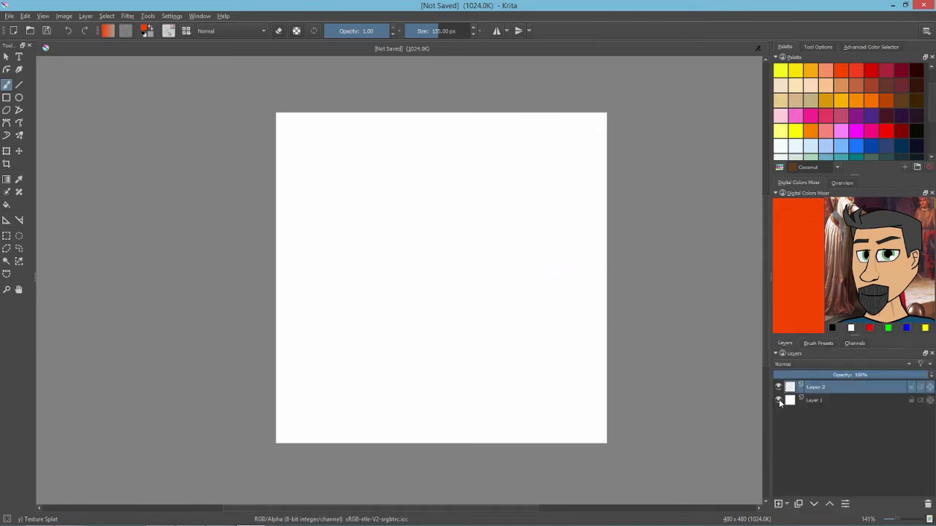
click(778, 400)
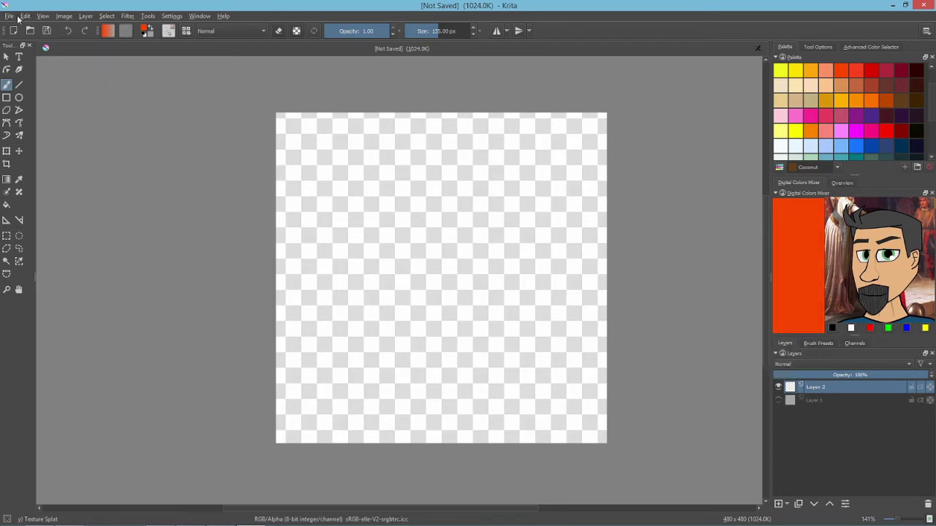
click(42, 16)
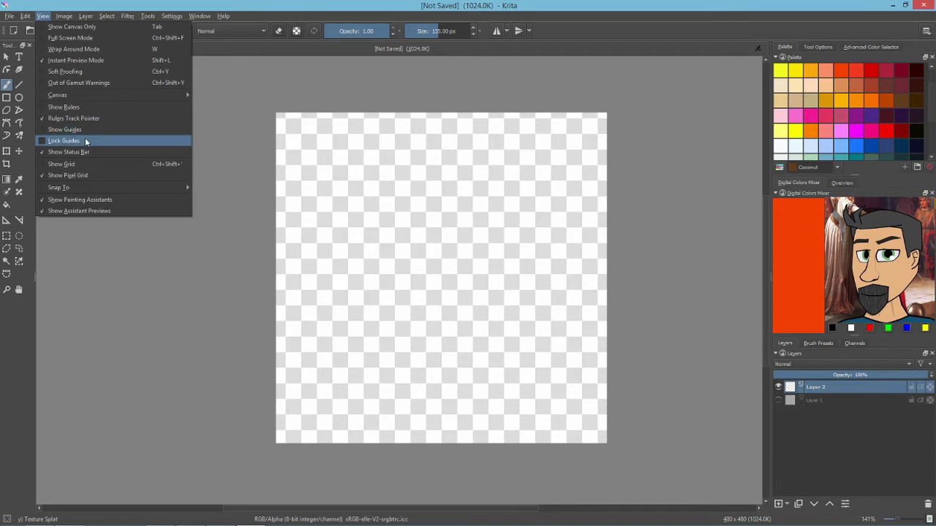
click(90, 164)
click(44, 16)
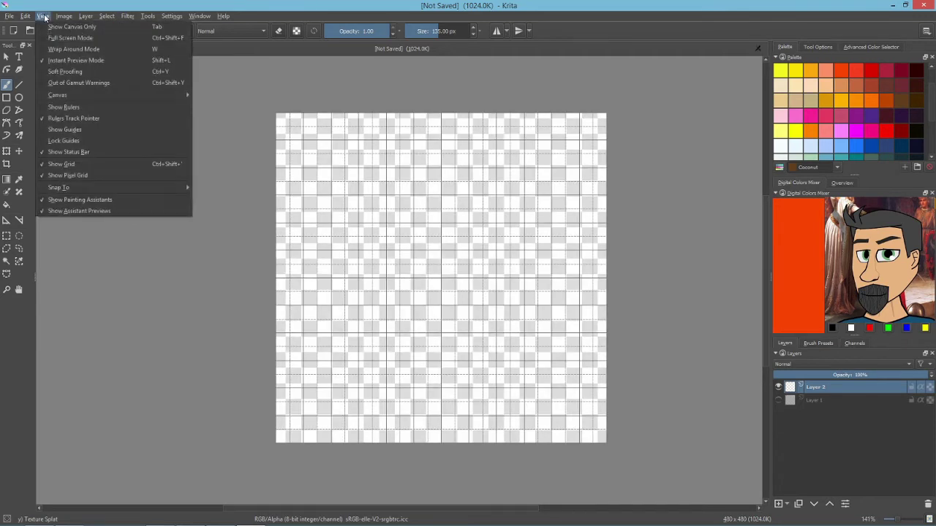
click(78, 49)
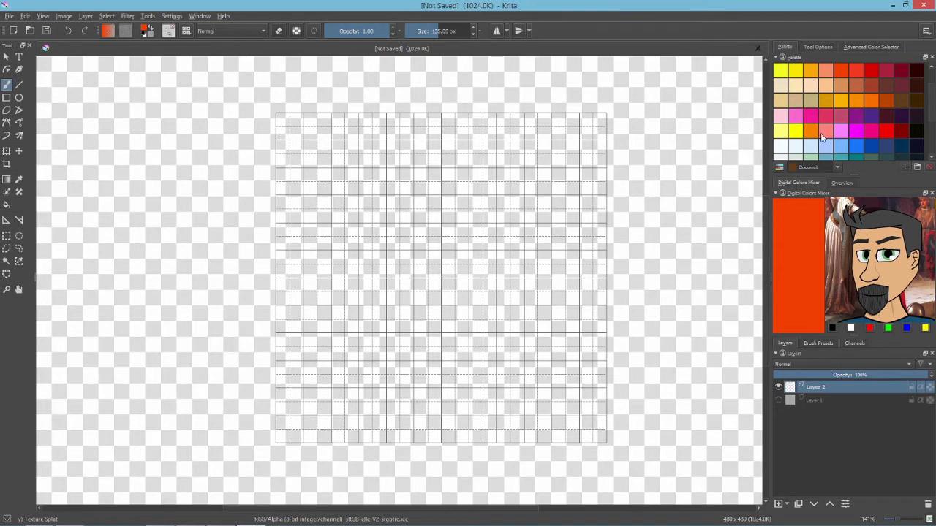
Paint with Raspberry black using the Basic-1 brush, shrunk to 20 px
scroll(933, 110, down, 1)
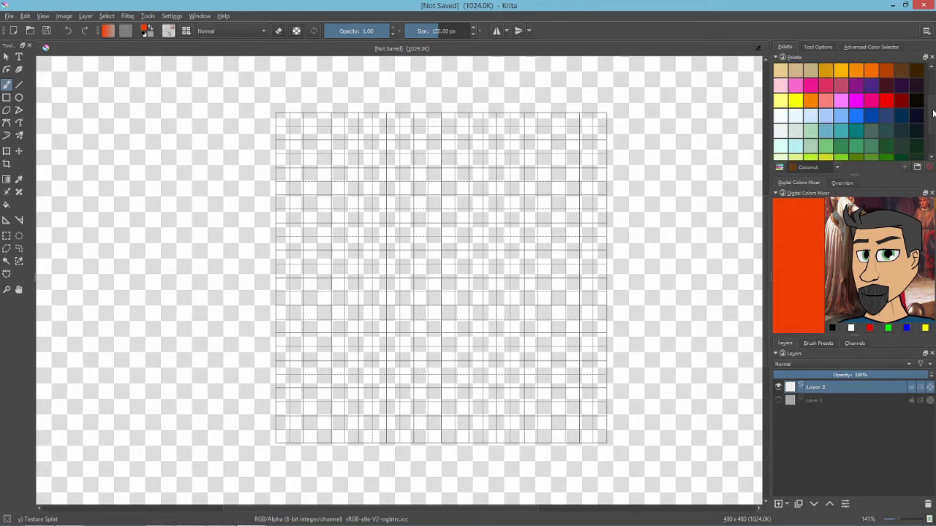
click(918, 102)
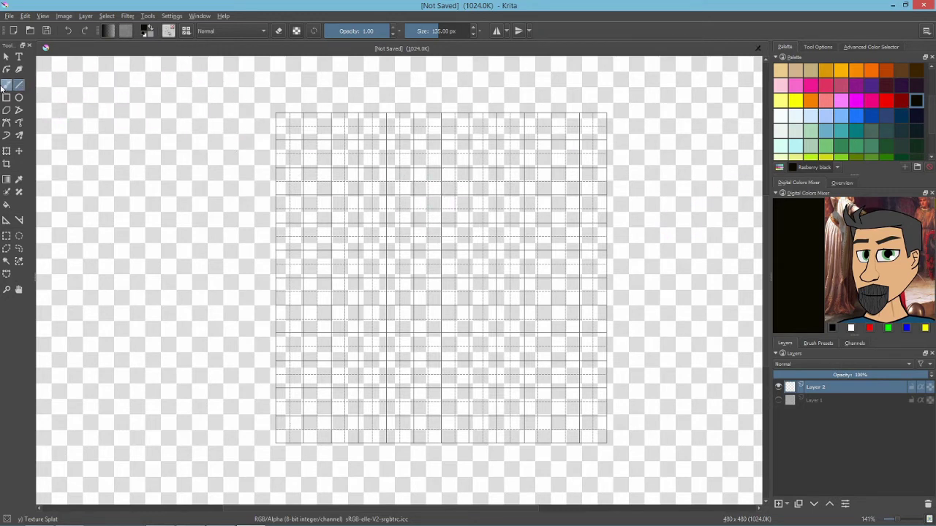
click(819, 343)
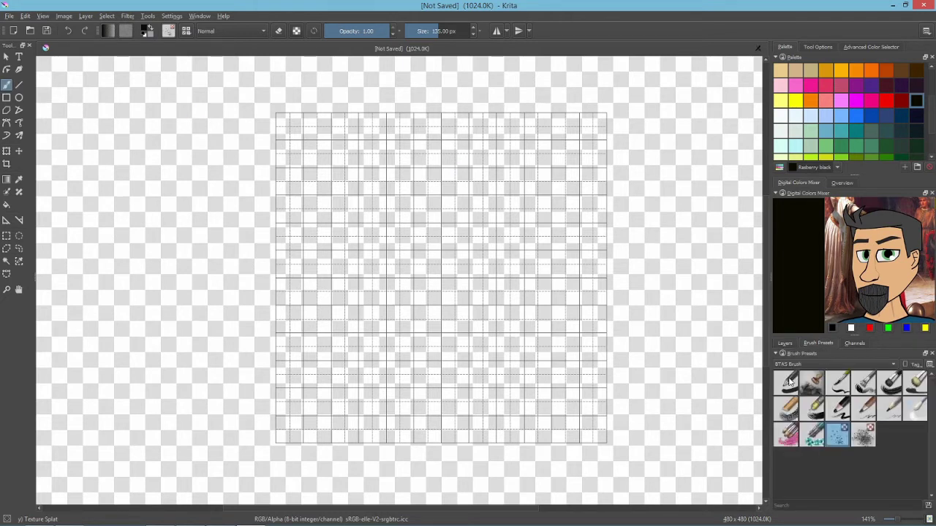
click(789, 380)
click(786, 344)
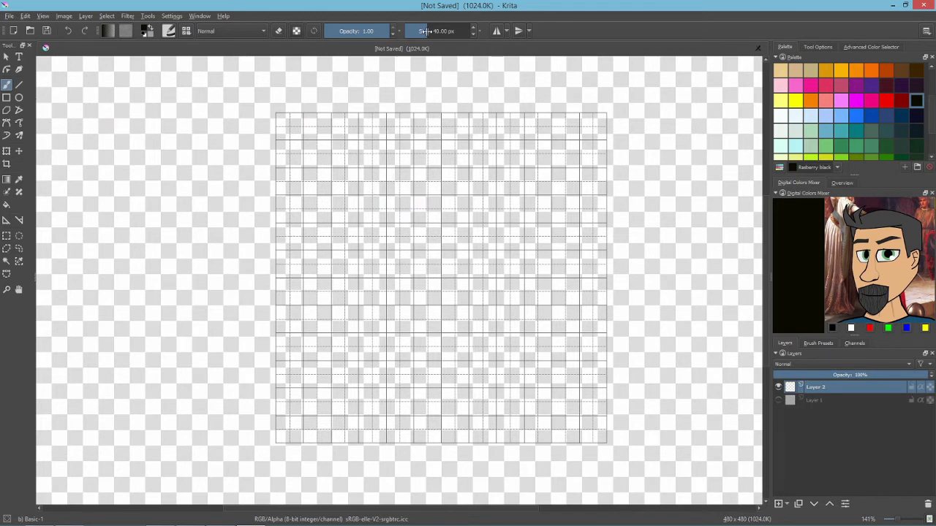
key(bracketleft)
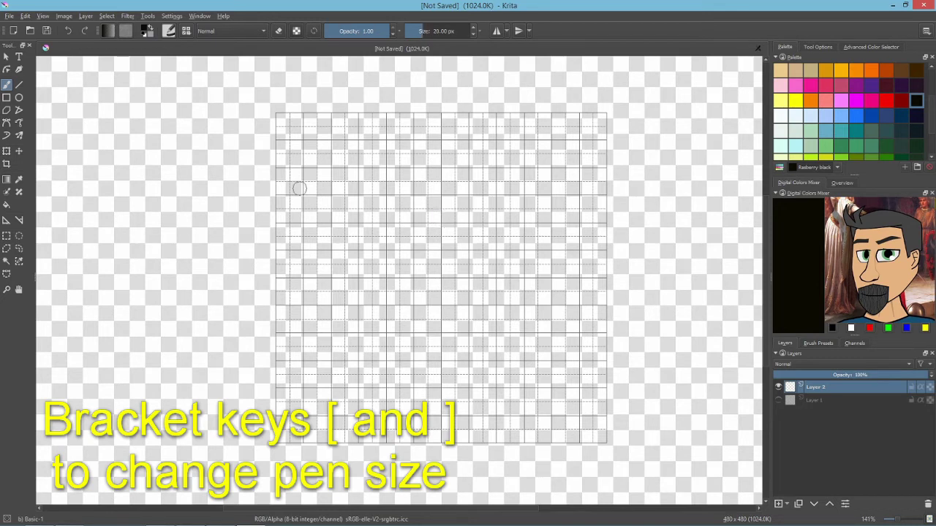
Draw three straight black chevron strokes with the Line tool across the wrapping tile
click(20, 86)
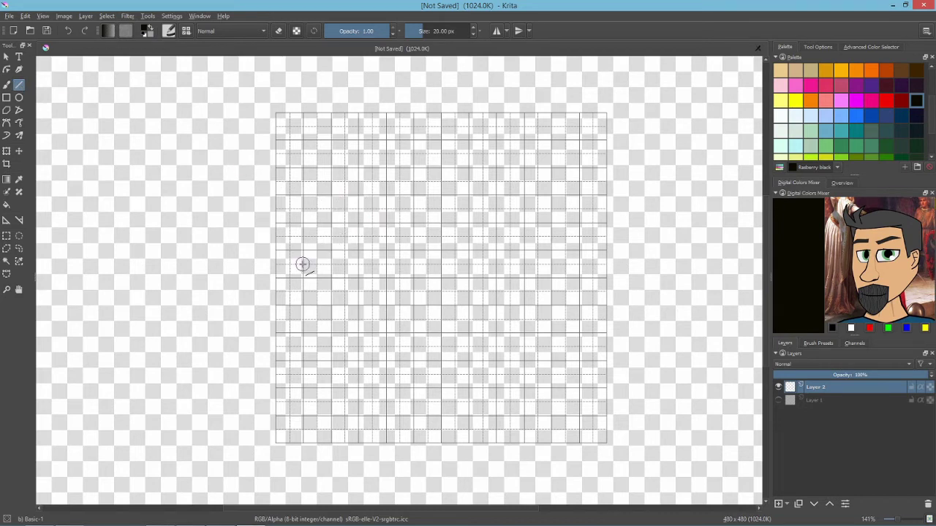
mouse_move(302, 264)
mouse_down()
mouse_move(427, 141)
mouse_move(504, 229)
mouse_move(496, 210)
mouse_up()
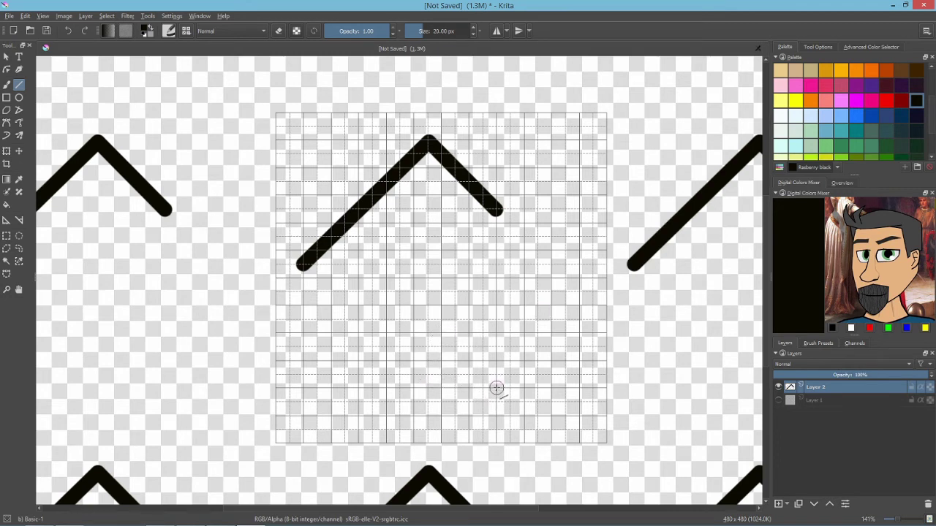
mouse_move(496, 389)
mouse_down()
mouse_move(555, 431)
mouse_move(555, 451)
mouse_move(651, 388)
mouse_move(669, 341)
mouse_up()
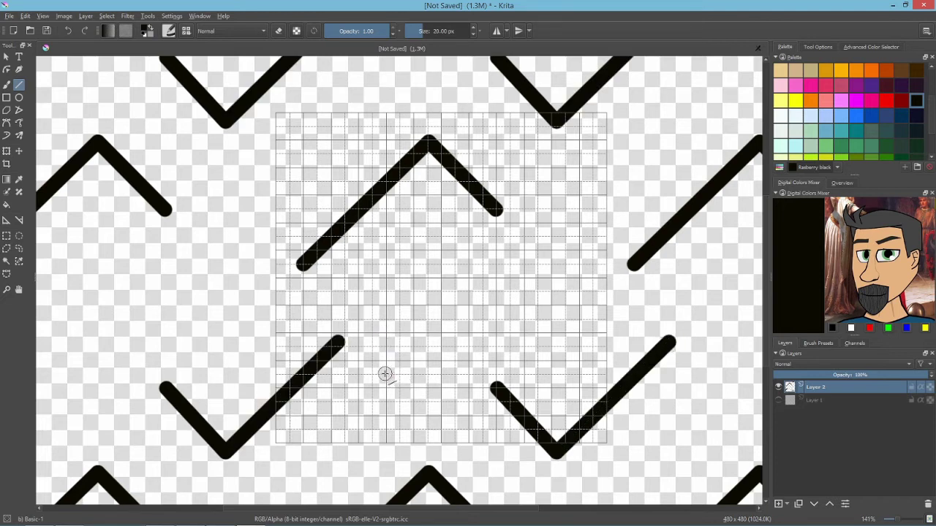
mouse_move(387, 374)
mouse_down()
mouse_move(495, 264)
mouse_move(538, 306)
mouse_up()
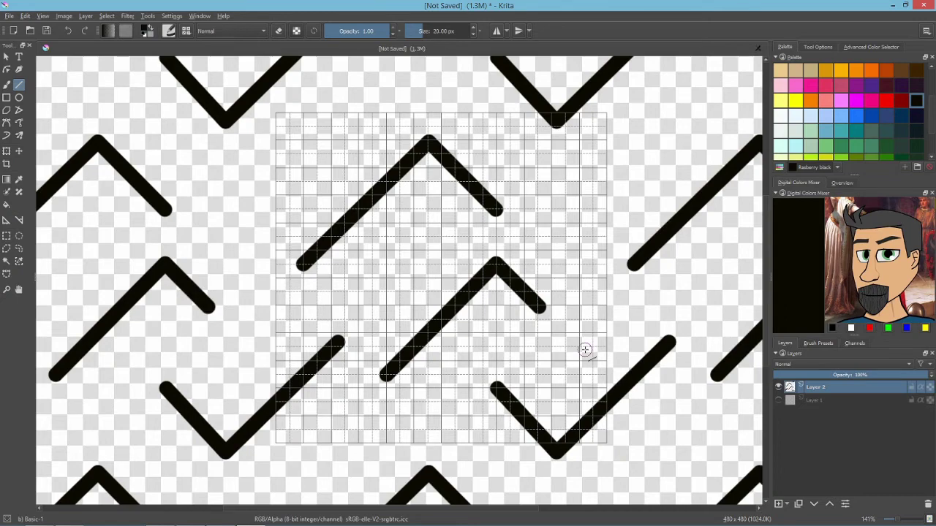
scroll(585, 350, down, 6)
scroll(578, 355, up, 6)
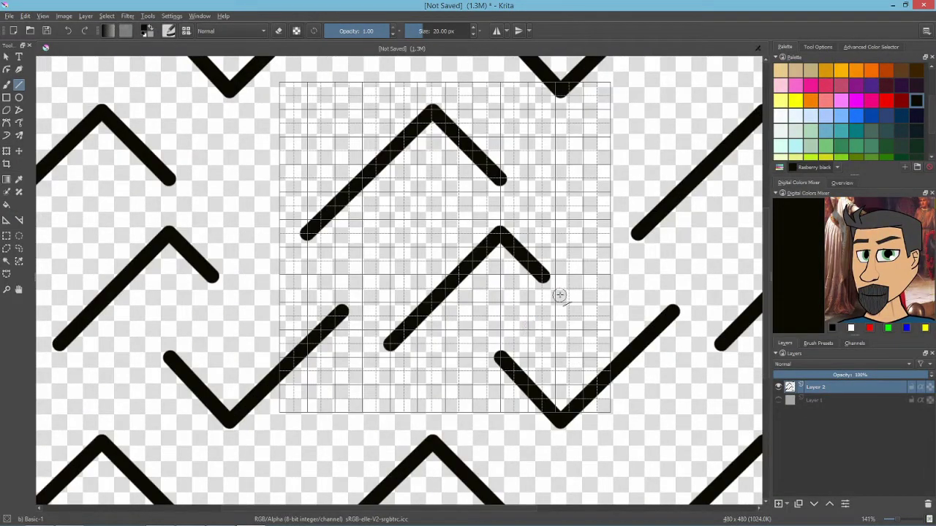
Save the chevron pattern as Sweater pattern.kra
click(10, 15)
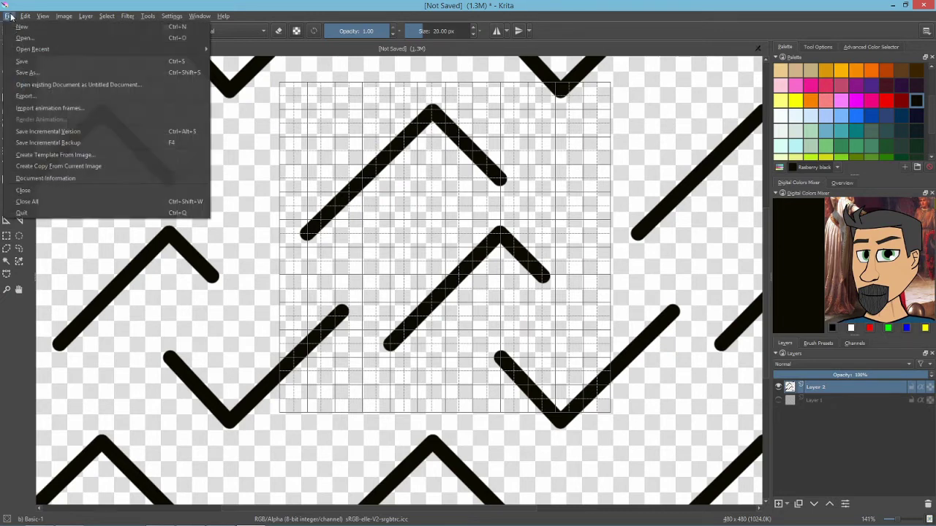
click(26, 60)
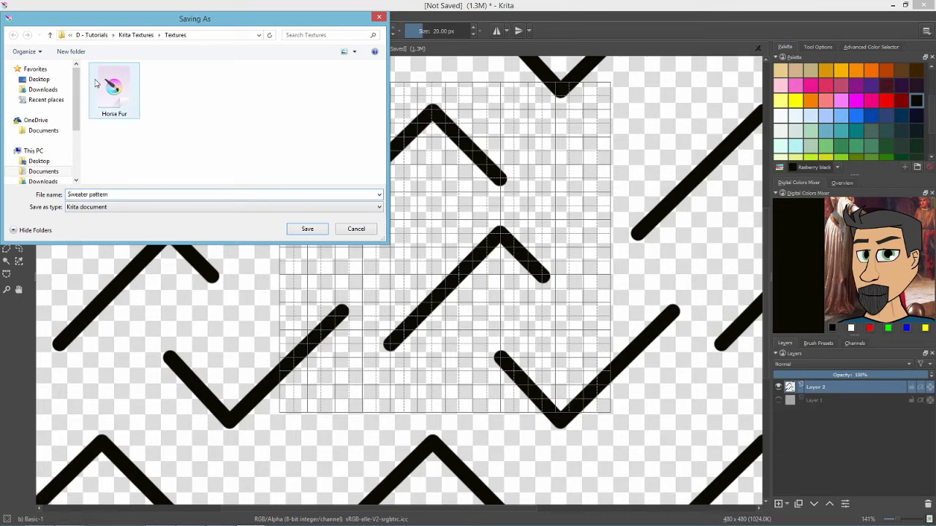
click(305, 229)
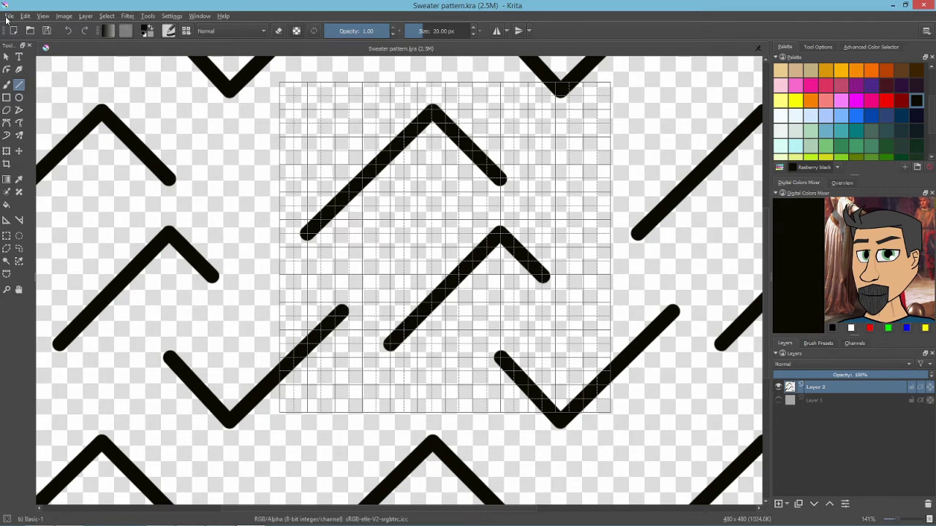
Export the pattern as a PNG image with alpha, Sweater pattern.png
click(9, 17)
click(25, 96)
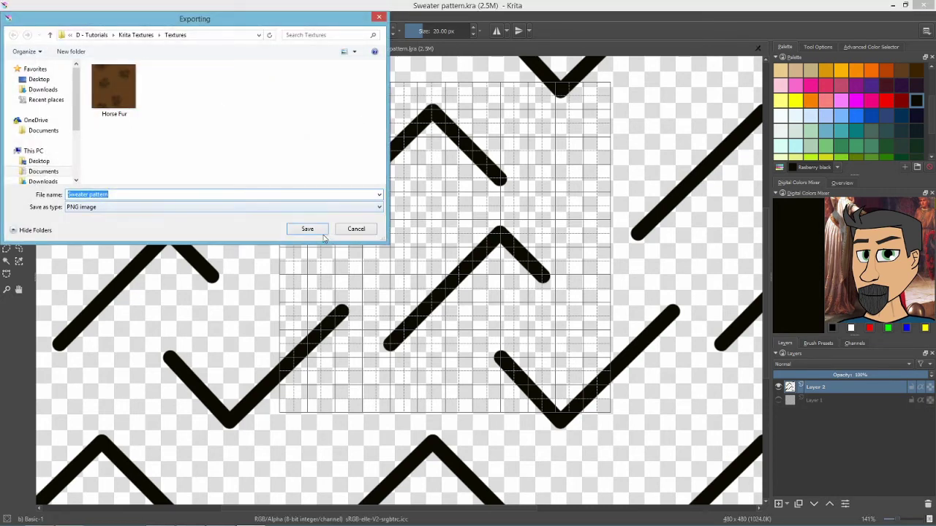
click(306, 231)
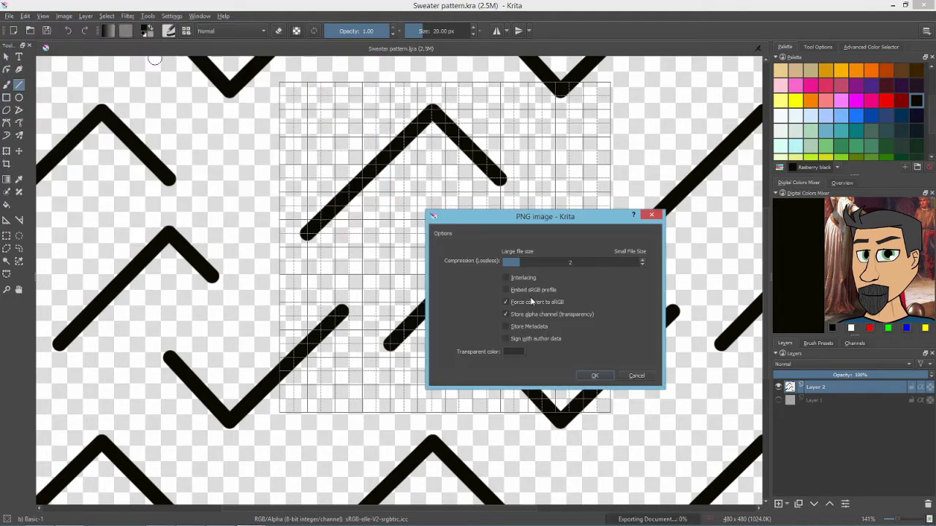
click(595, 375)
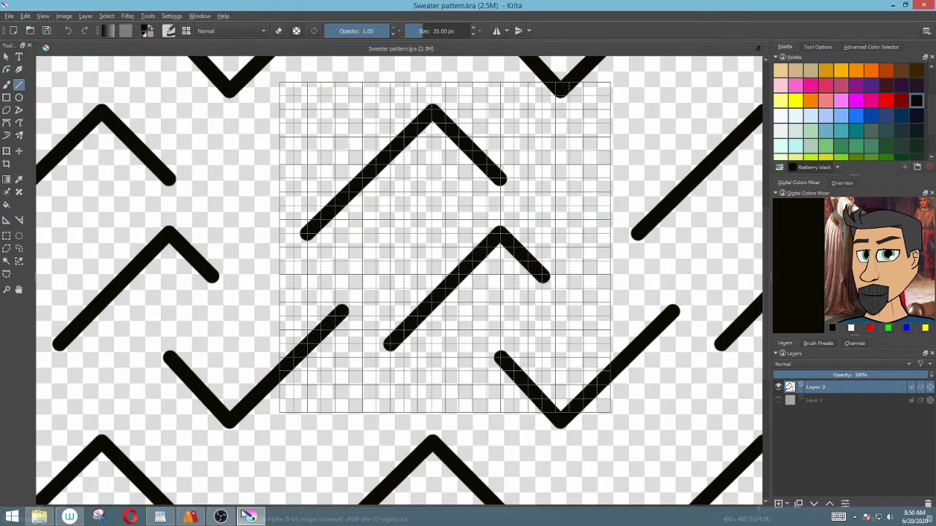
Switch to Moho and open the Desk Set 2.moho project
click(190, 517)
click(8, 16)
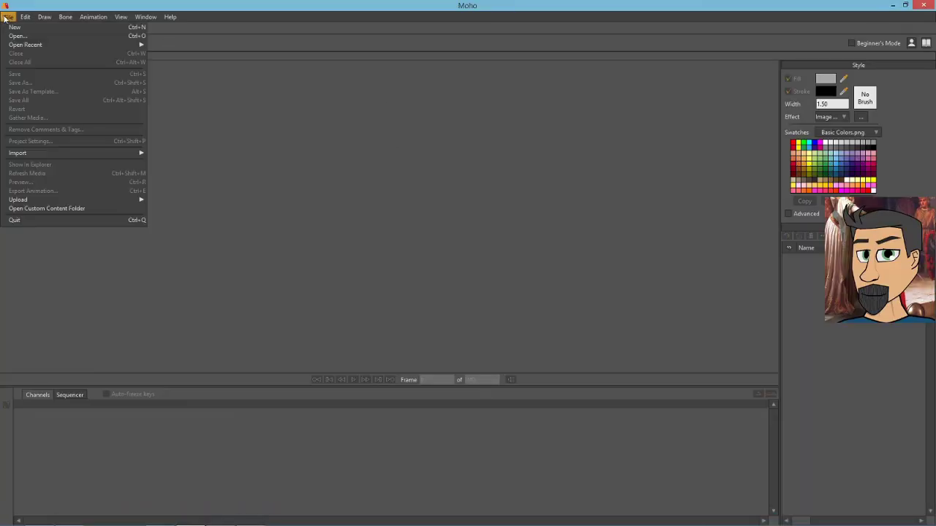
mouse_move(42, 45)
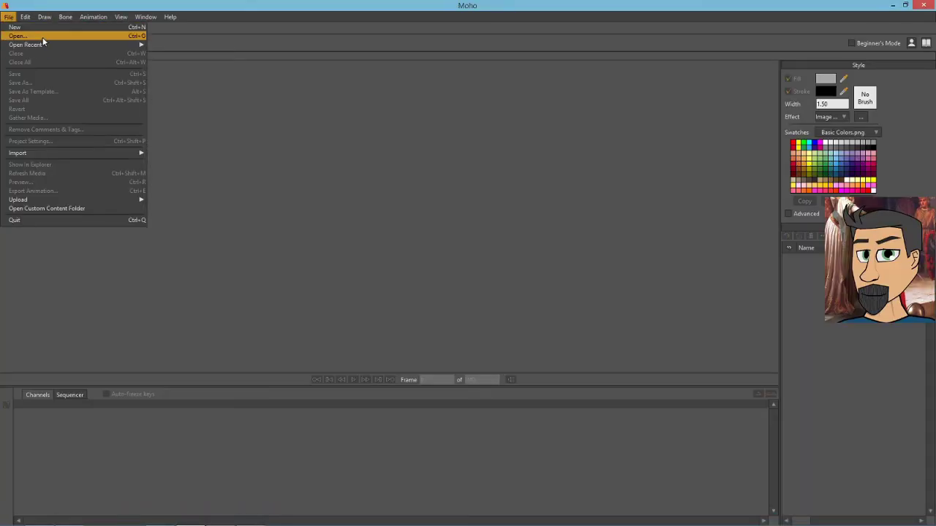
click(18, 36)
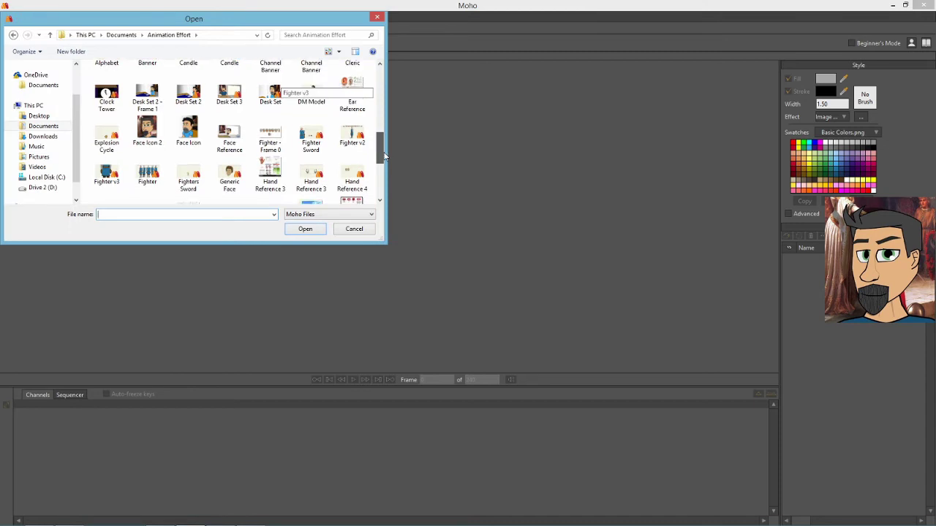
drag(384, 154, 383, 146)
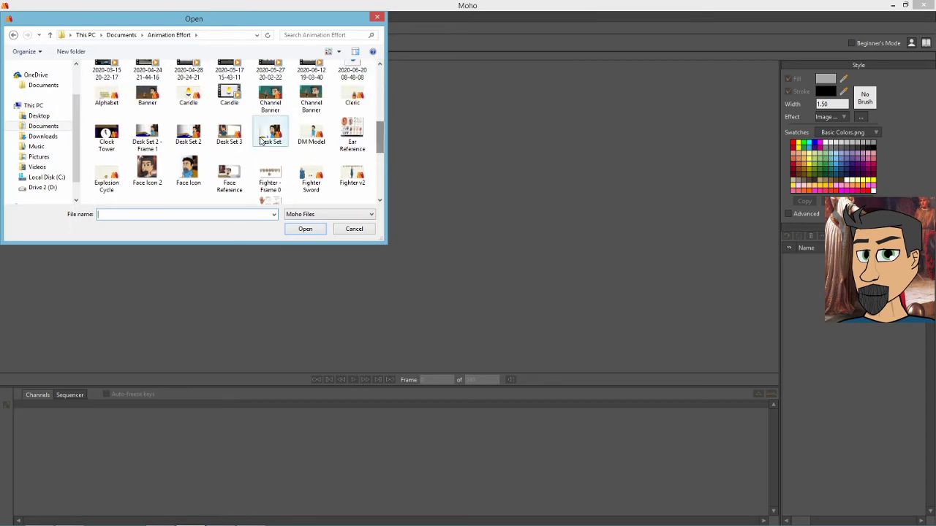
click(188, 137)
double_click(189, 137)
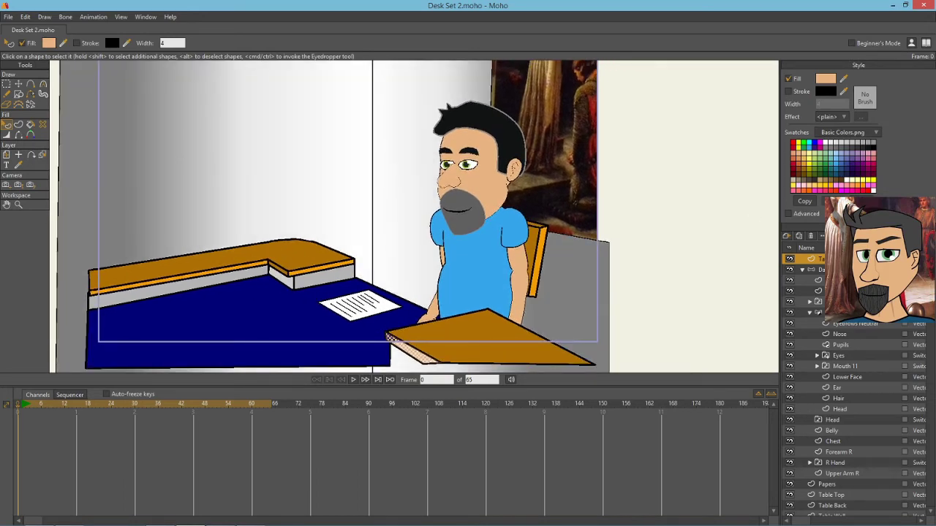
Select the chest shape on the Chest layer and set its fill effect to Image Texture
click(832, 441)
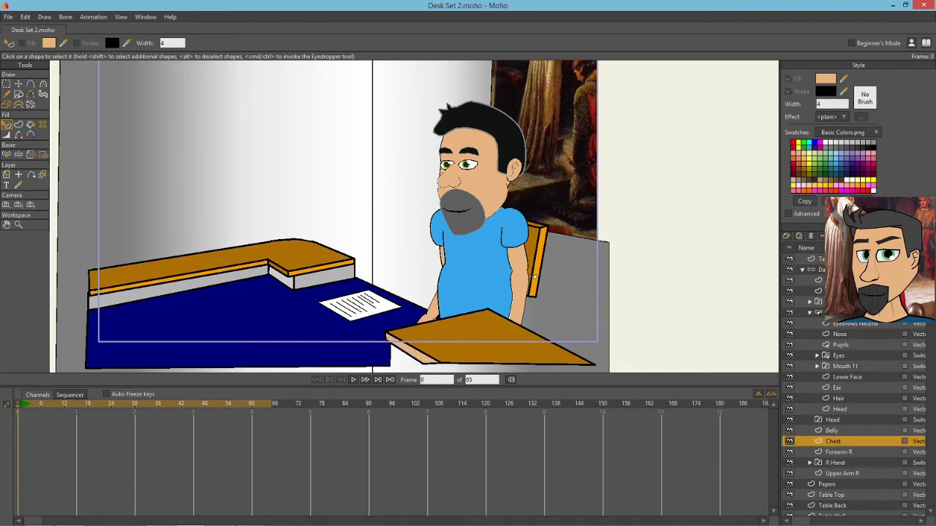
click(6, 126)
click(482, 254)
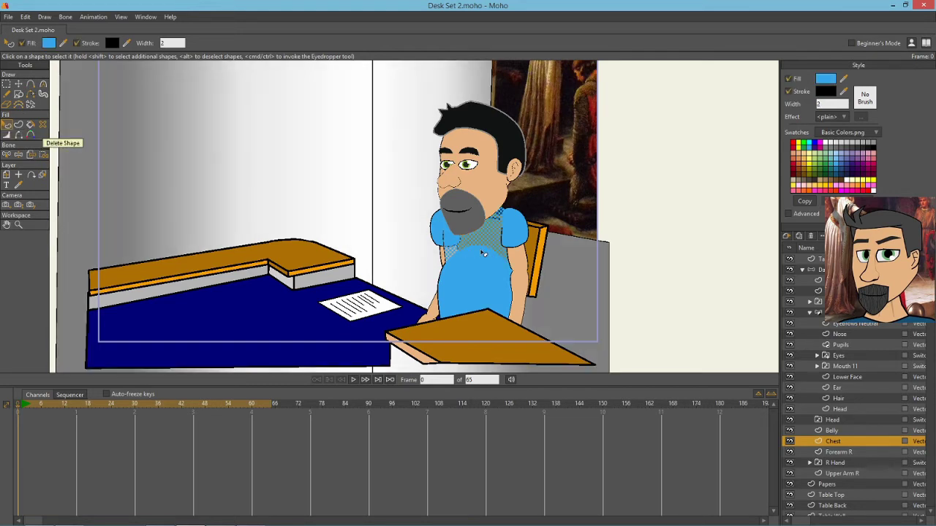
click(845, 117)
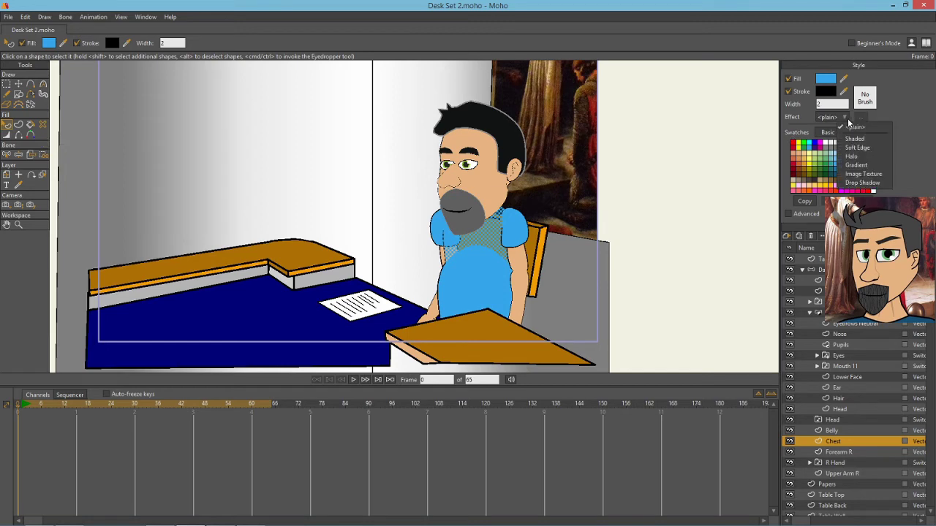
click(863, 174)
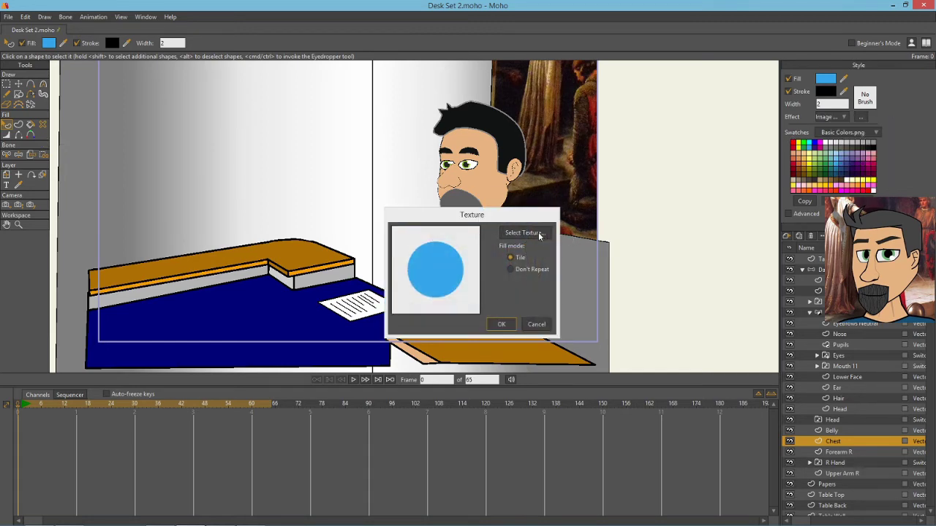
Load Sweater pattern.png from D - Tutorials > Krita Textures > Textures as a tiled texture
click(540, 234)
scroll(768, 336, down, 1)
double_click(733, 338)
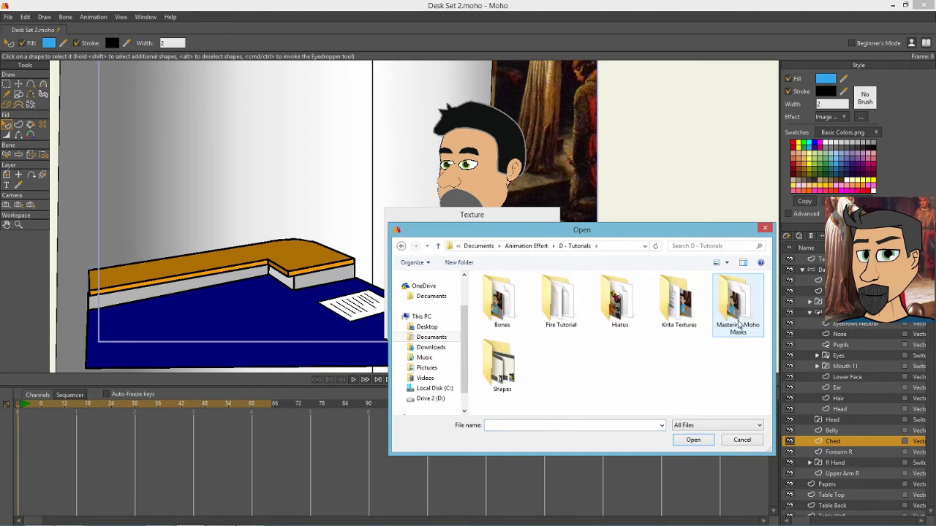
double_click(679, 305)
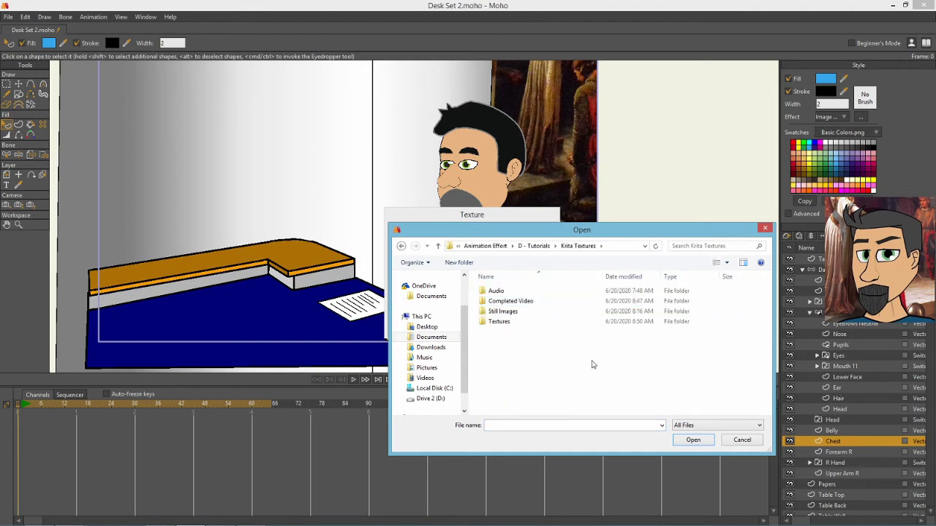
click(514, 312)
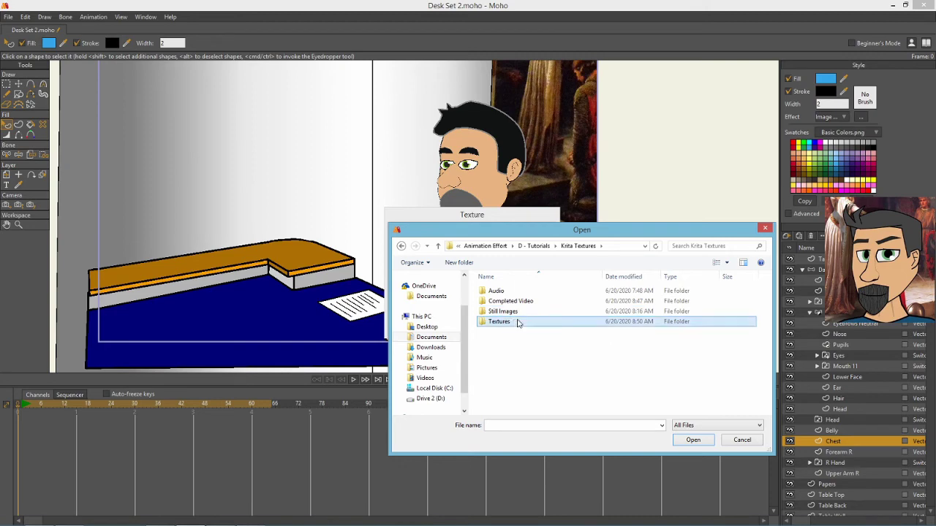
double_click(516, 322)
double_click(560, 301)
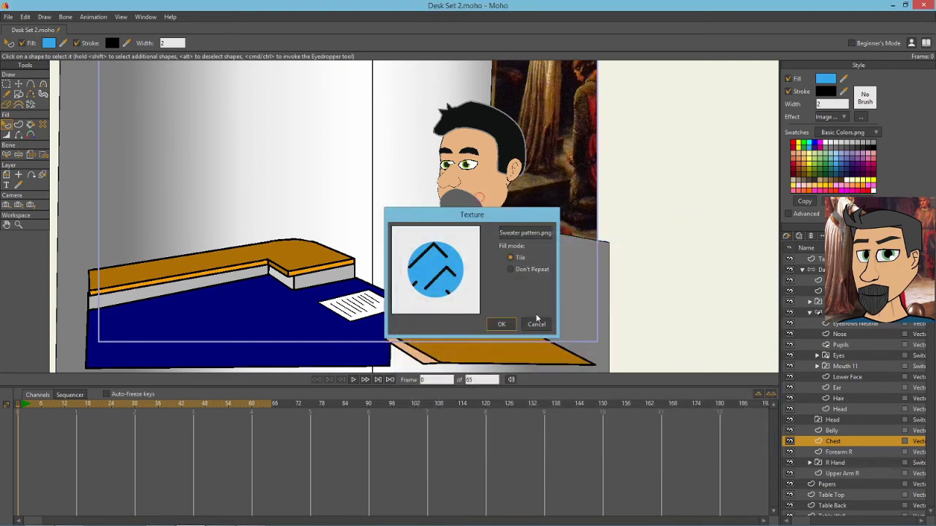
click(502, 325)
click(557, 258)
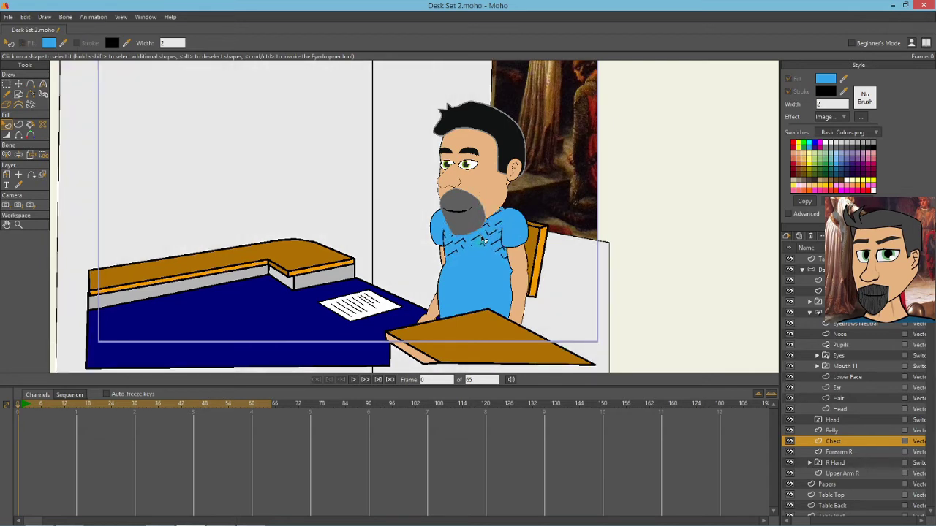
Give the belly shape on the Belly layer the Sweater pattern.png image texture
click(833, 430)
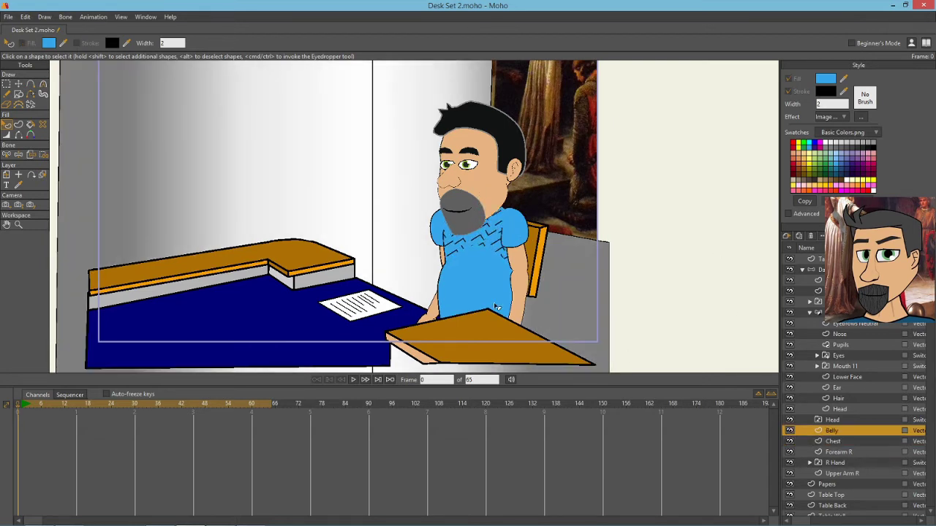
click(488, 283)
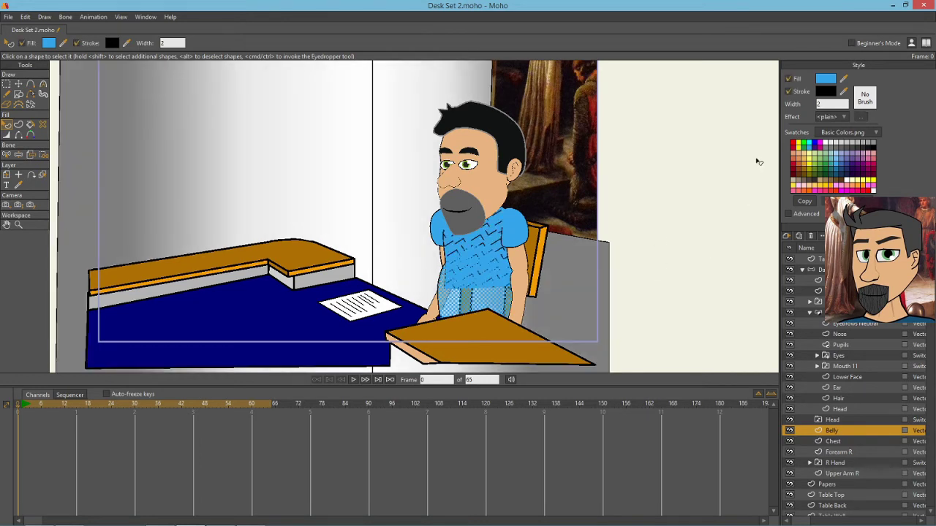
click(842, 119)
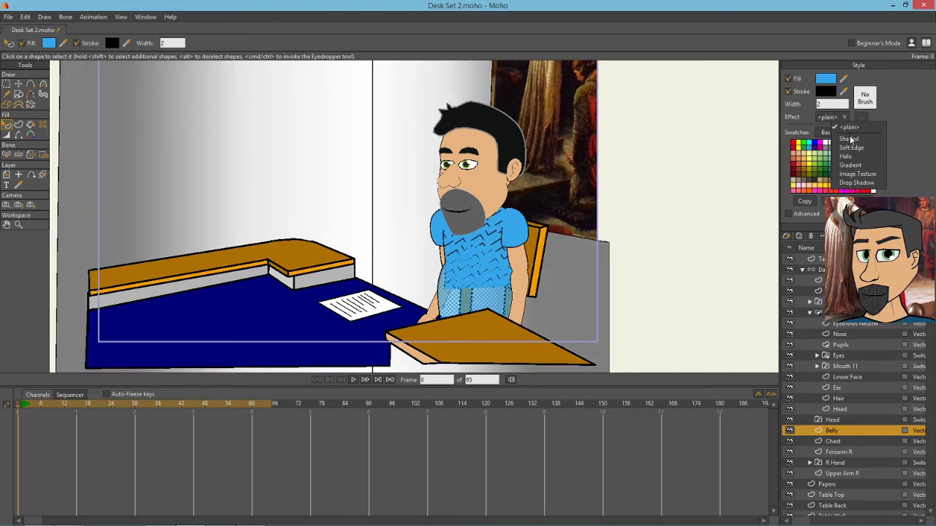
click(857, 174)
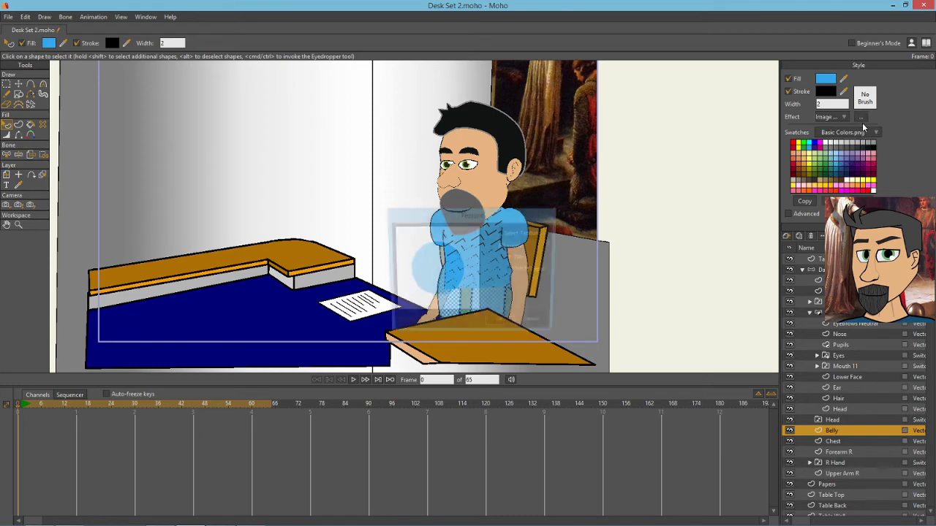
click(525, 232)
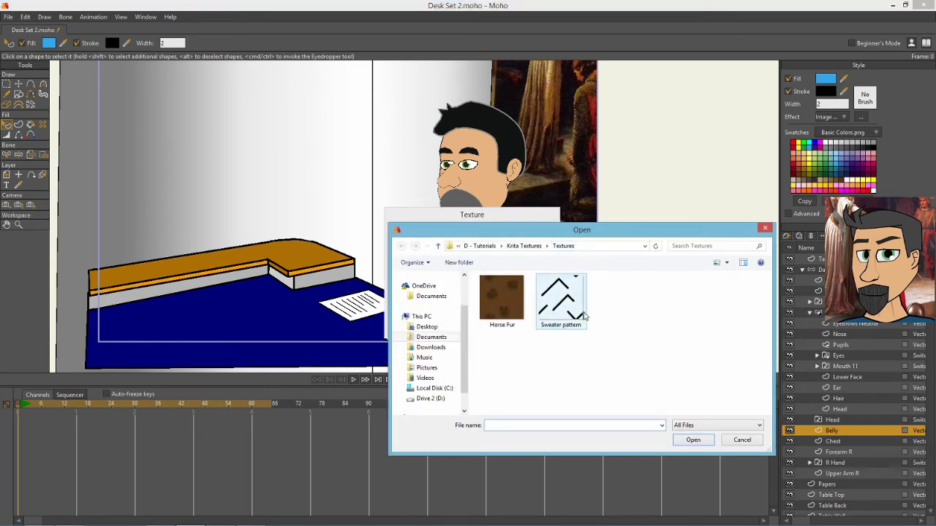
double_click(562, 302)
click(500, 324)
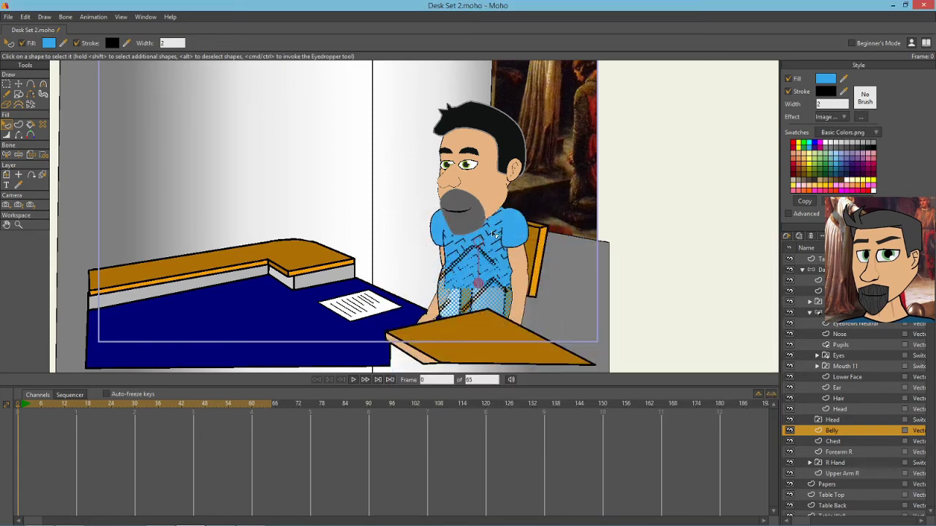
click(557, 283)
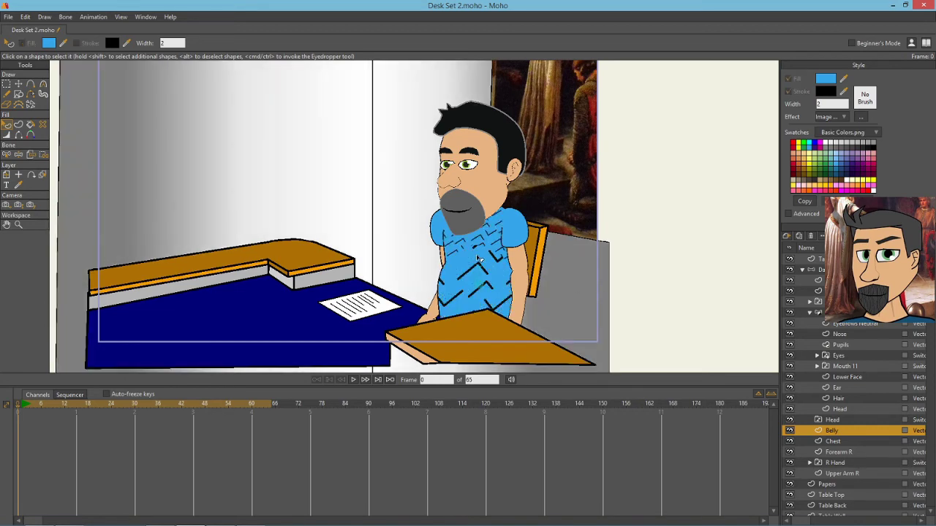
click(479, 262)
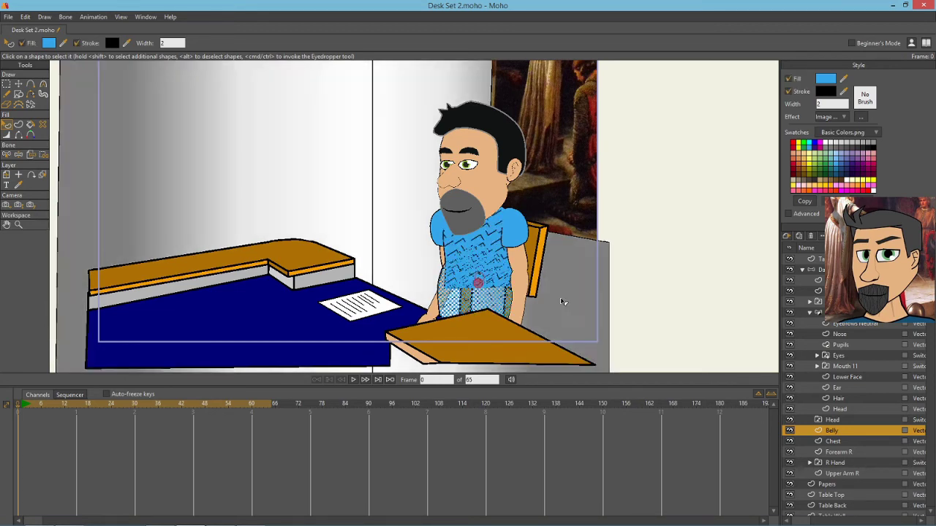
click(562, 301)
click(484, 276)
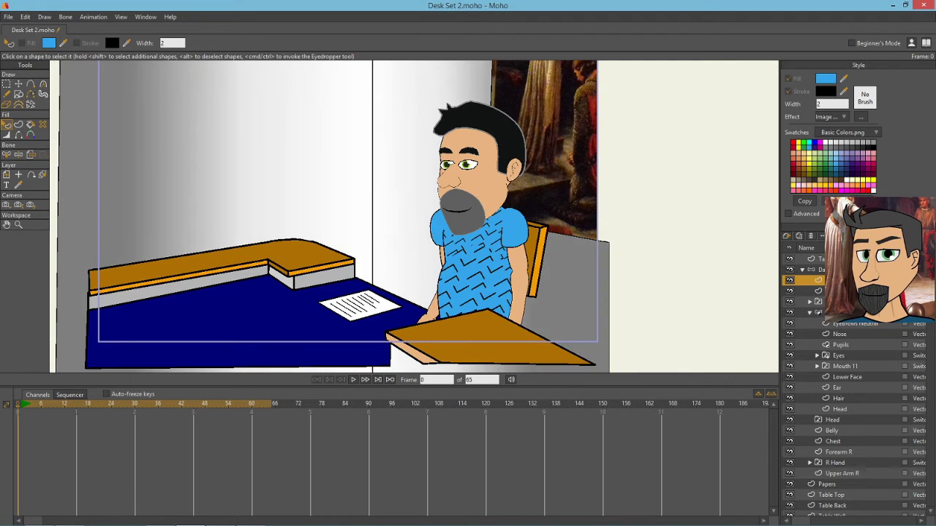
Apply the Sweater pattern.png image texture to the shoulder sleeve shape
click(818, 291)
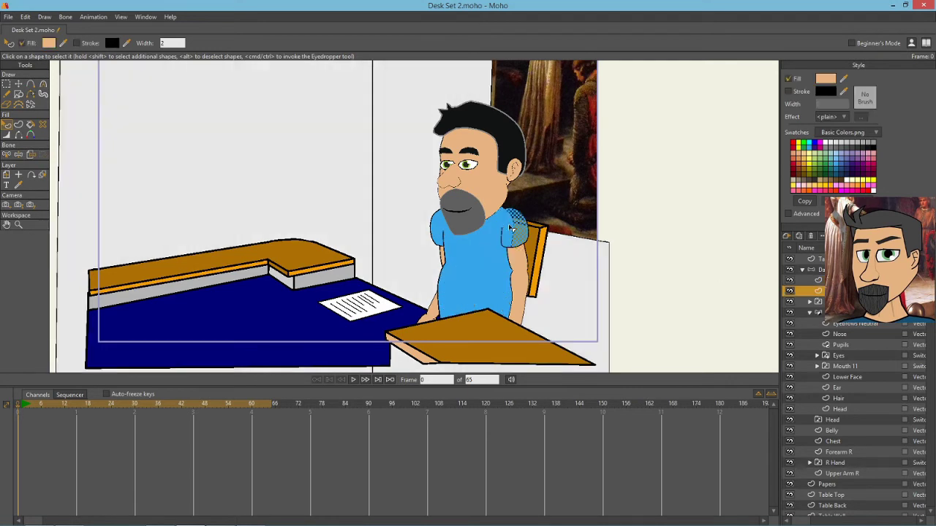
click(843, 118)
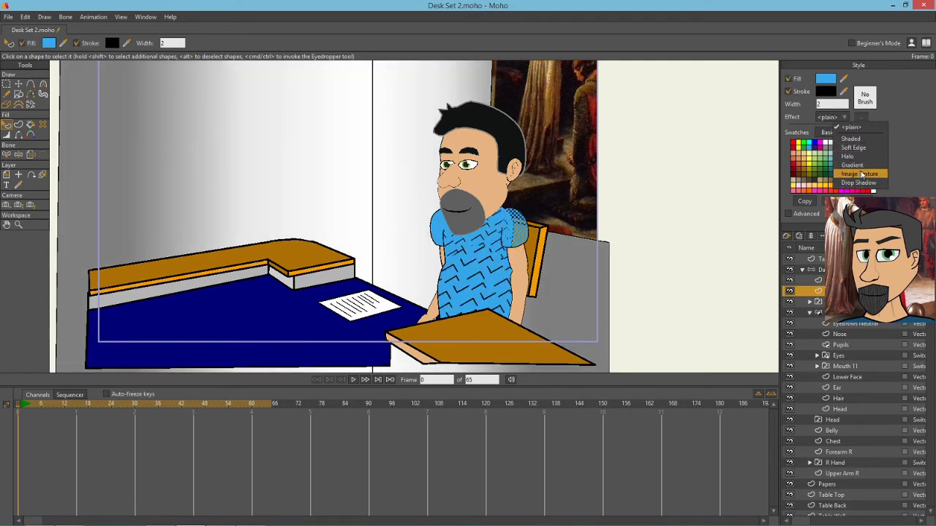
click(863, 177)
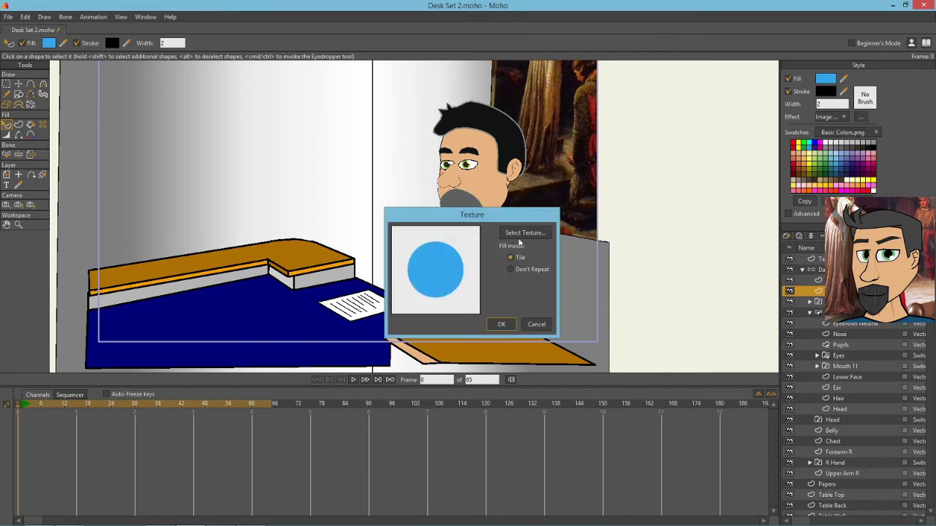
click(520, 237)
double_click(559, 306)
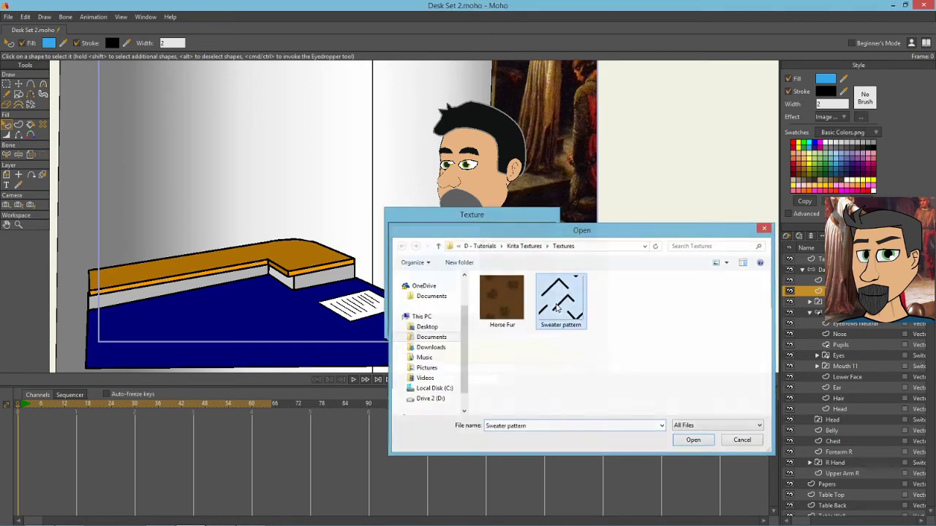
click(500, 324)
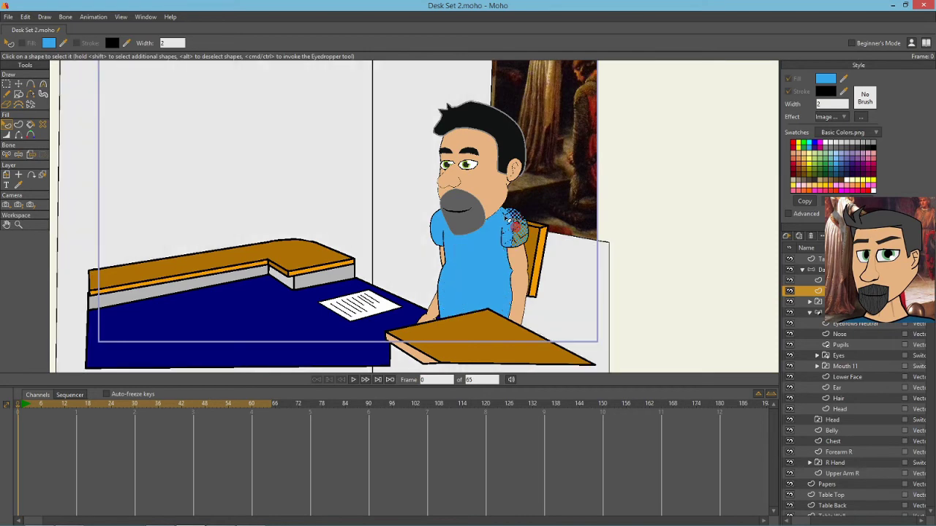
Apply the Sweater pattern.png image texture to the upper arm shape on Upper Arm R
click(516, 223)
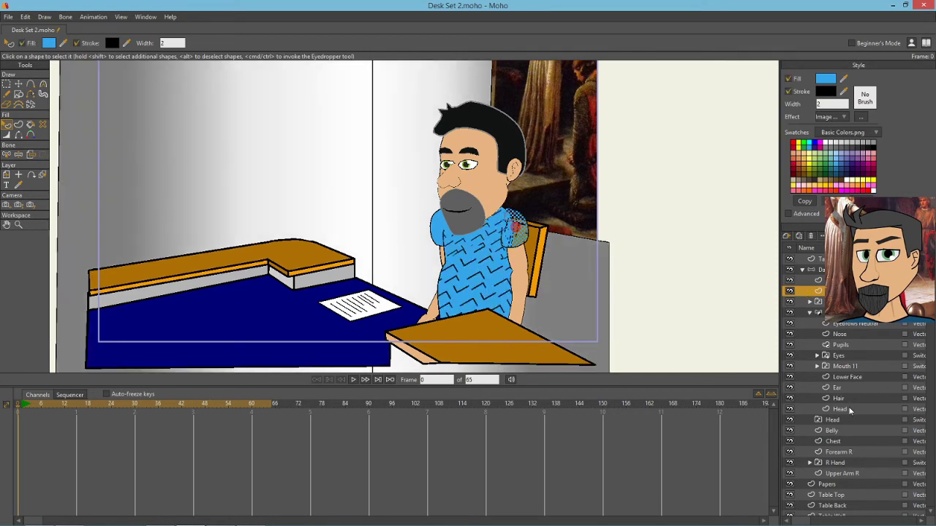
click(842, 474)
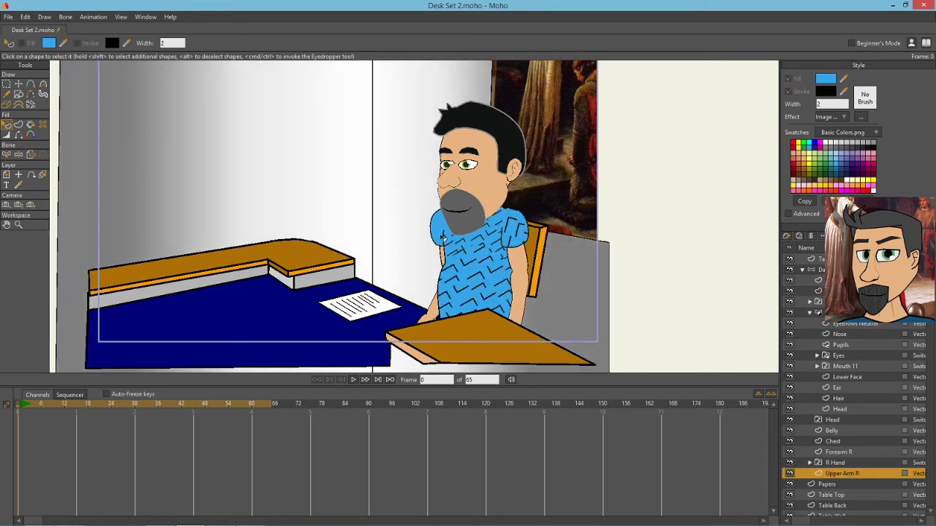
click(443, 232)
click(843, 117)
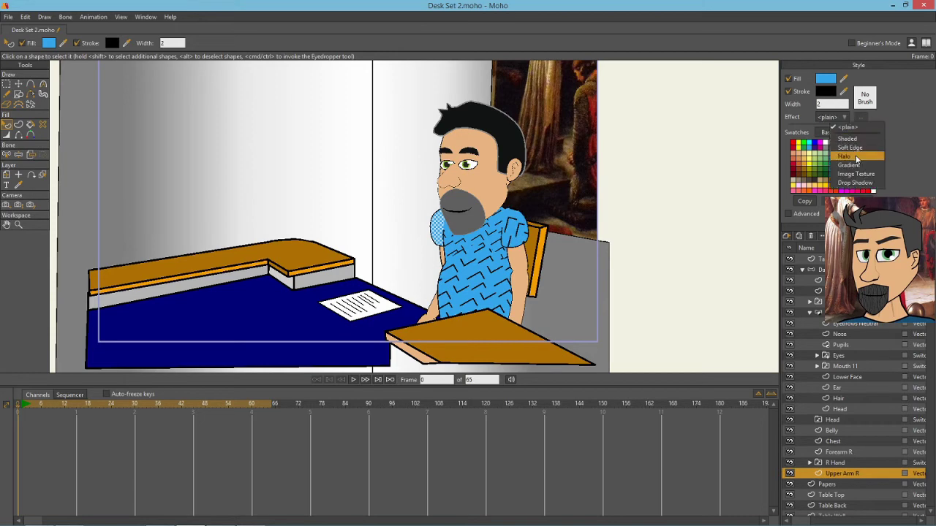
click(863, 179)
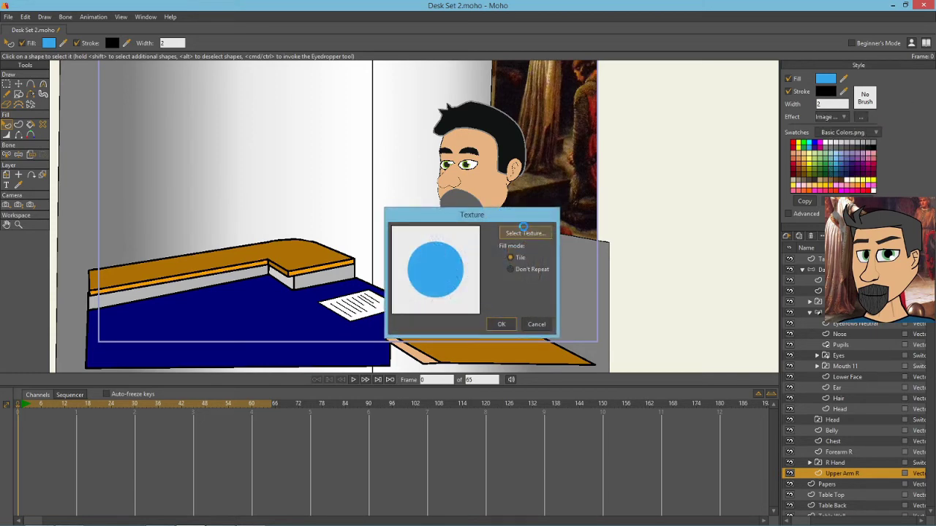
click(526, 232)
click(570, 294)
double_click(571, 295)
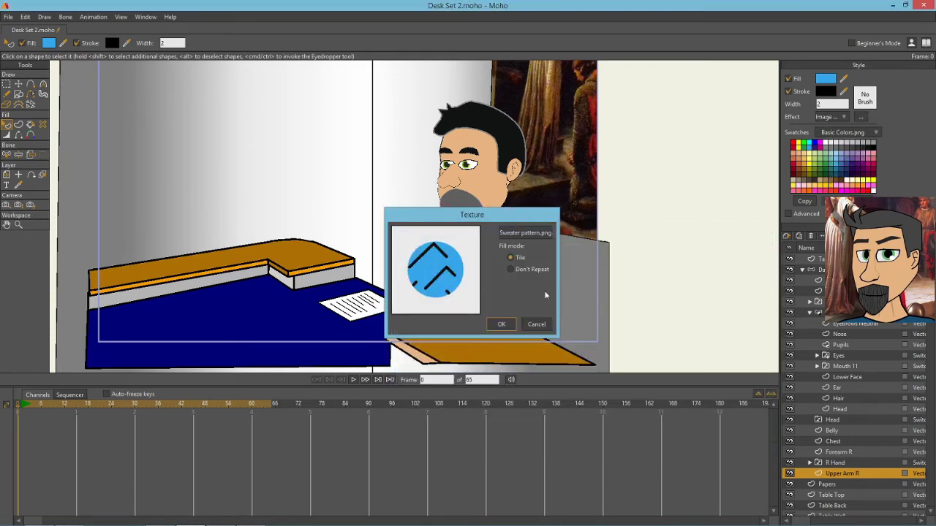
click(491, 326)
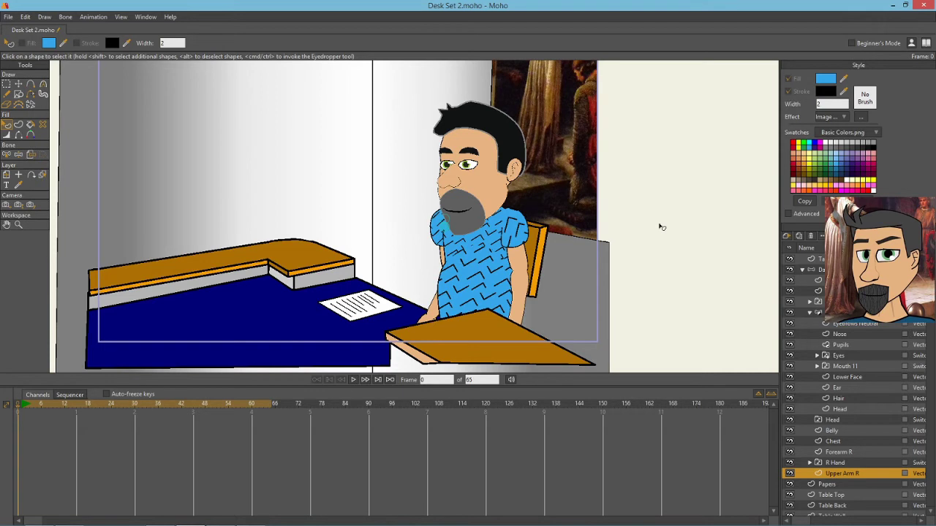
Swing the right arm bone up toward the desk and render the frame with Ctrl+R
click(816, 270)
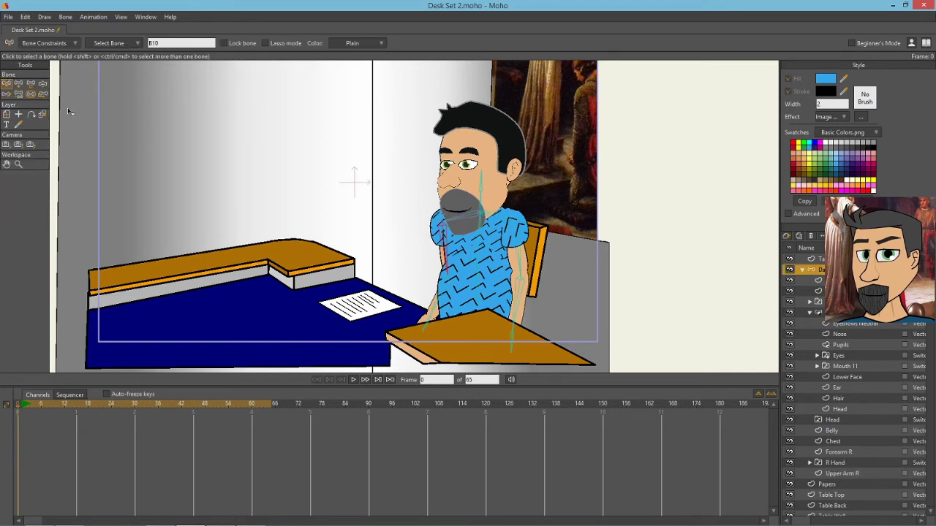
drag(462, 284, 428, 279)
key(ctrl+r)
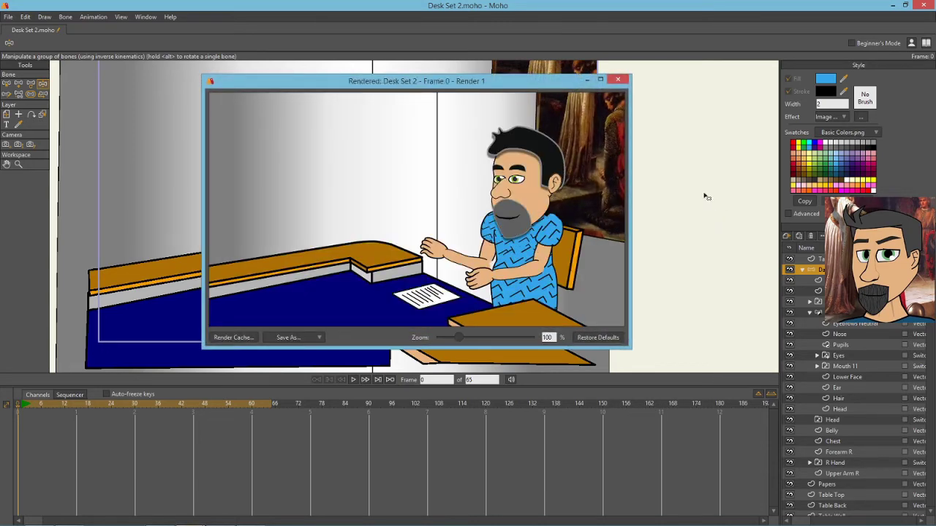
click(618, 80)
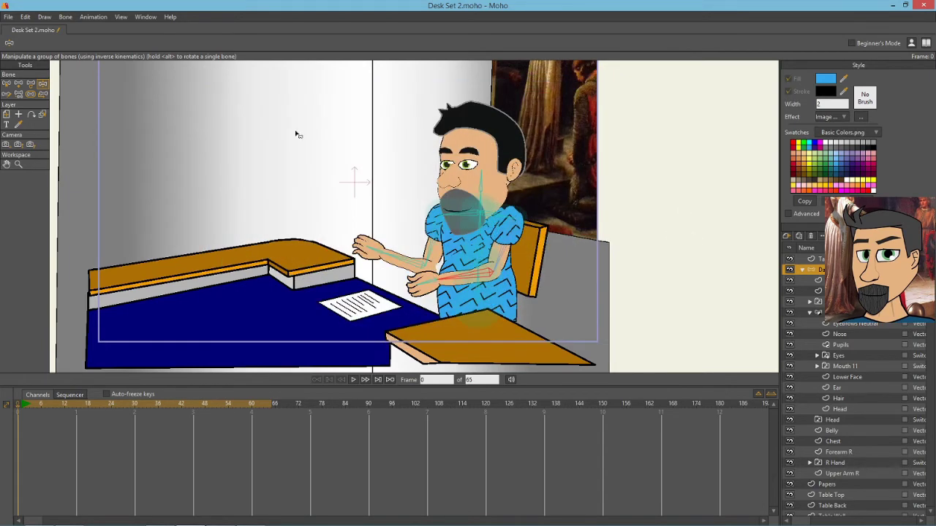
Close Desk Set 2 without saving changes
click(10, 17)
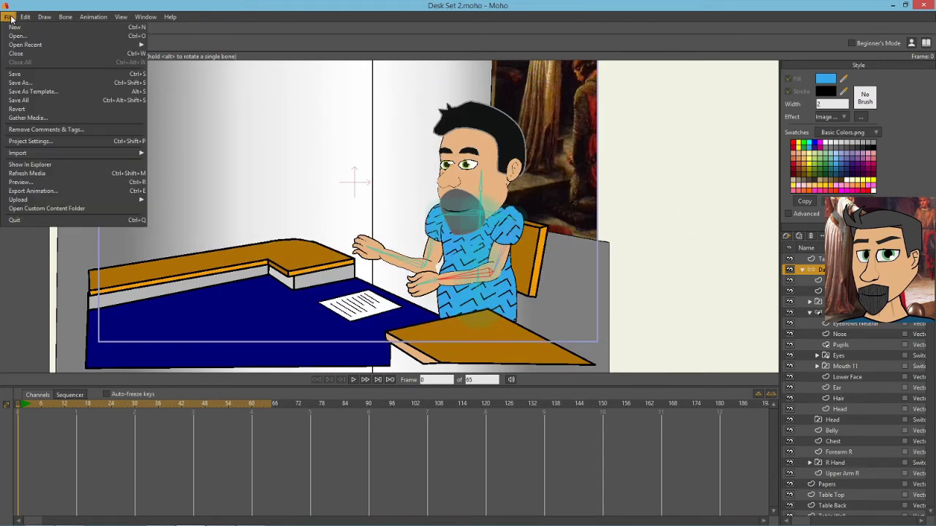
click(22, 53)
click(503, 205)
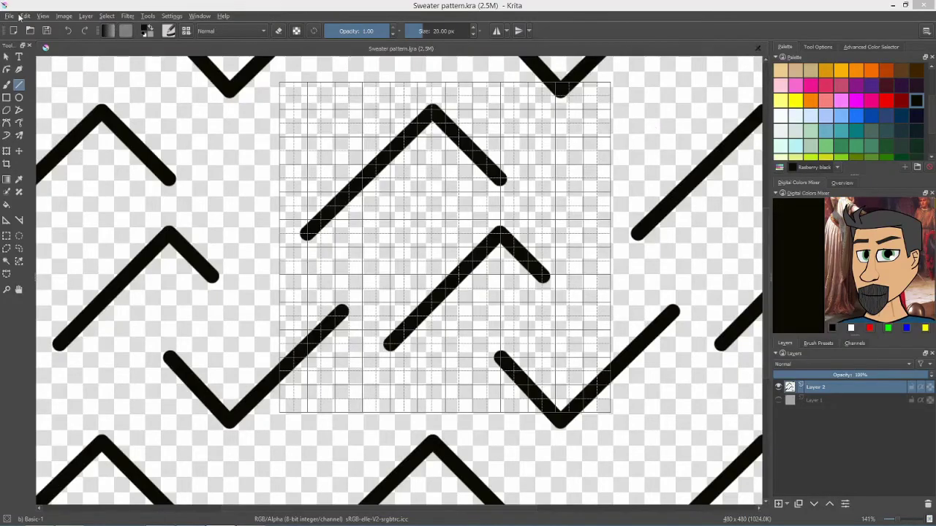
Close Sweater pattern, create a new 480×480 canvas, and hide Layer 1
click(10, 16)
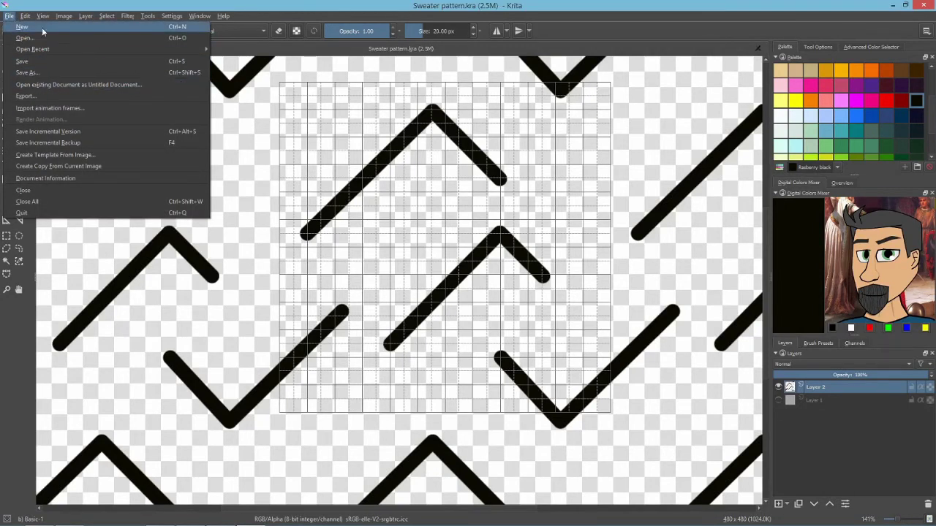
click(79, 190)
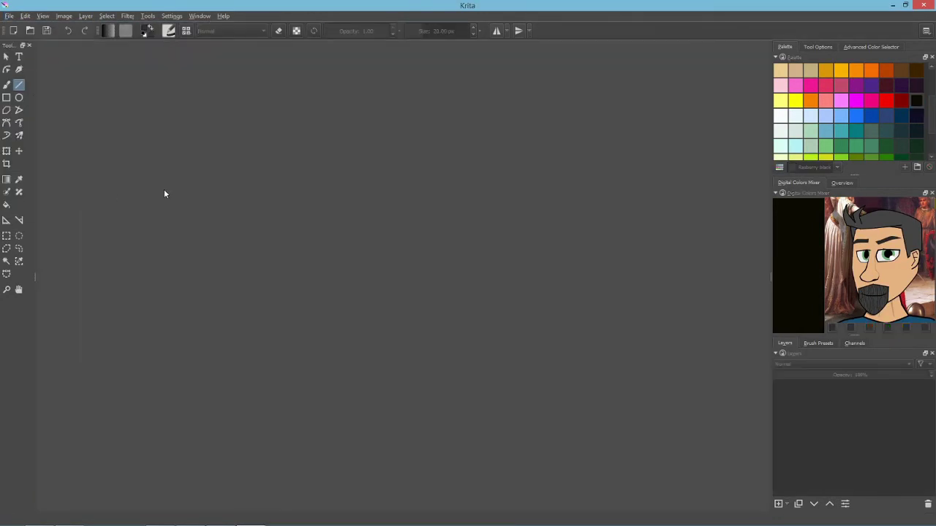
click(9, 16)
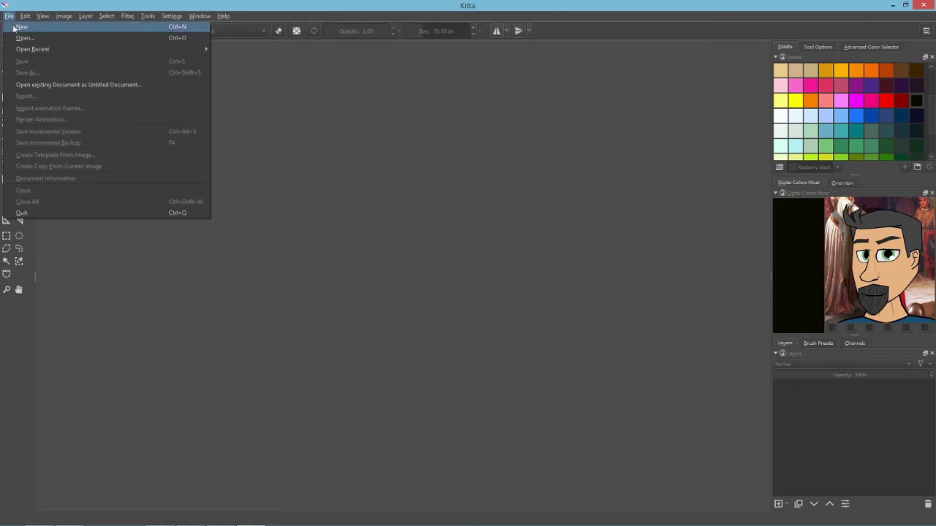
click(20, 27)
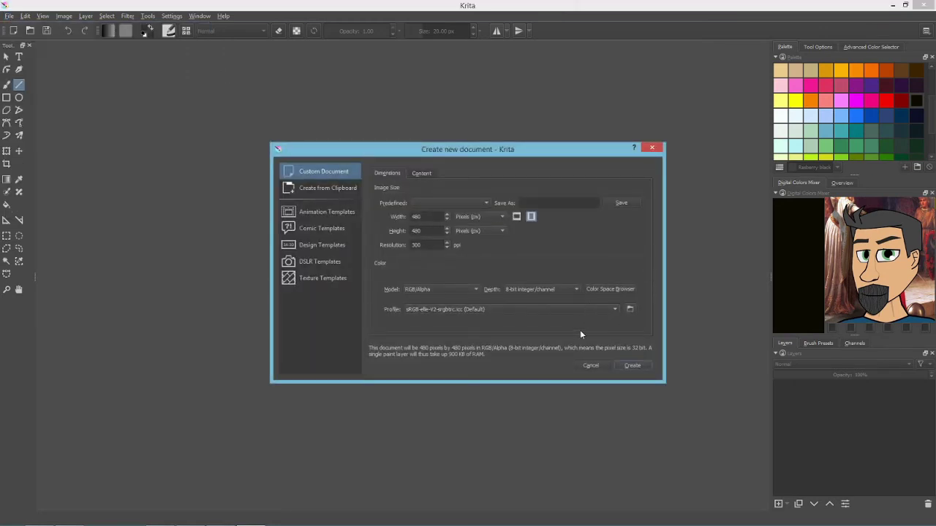
click(631, 366)
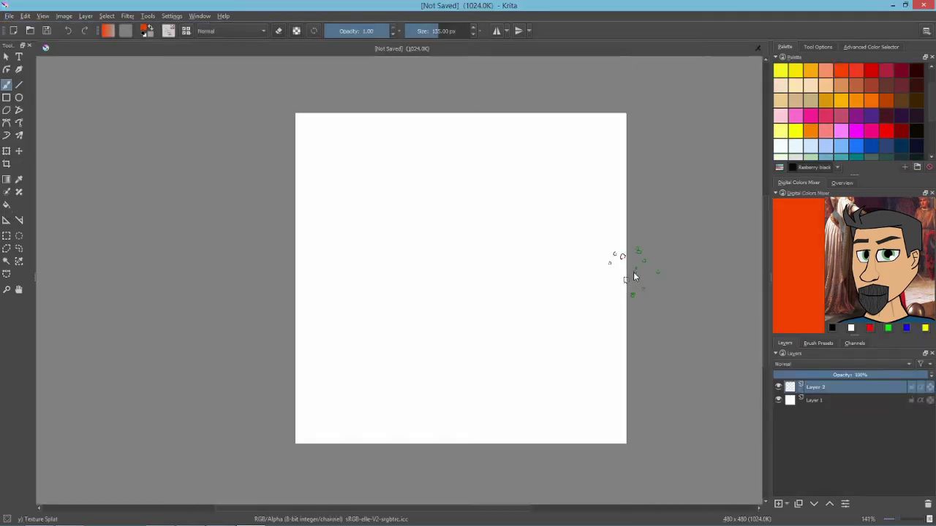
right_click(634, 276)
click(779, 400)
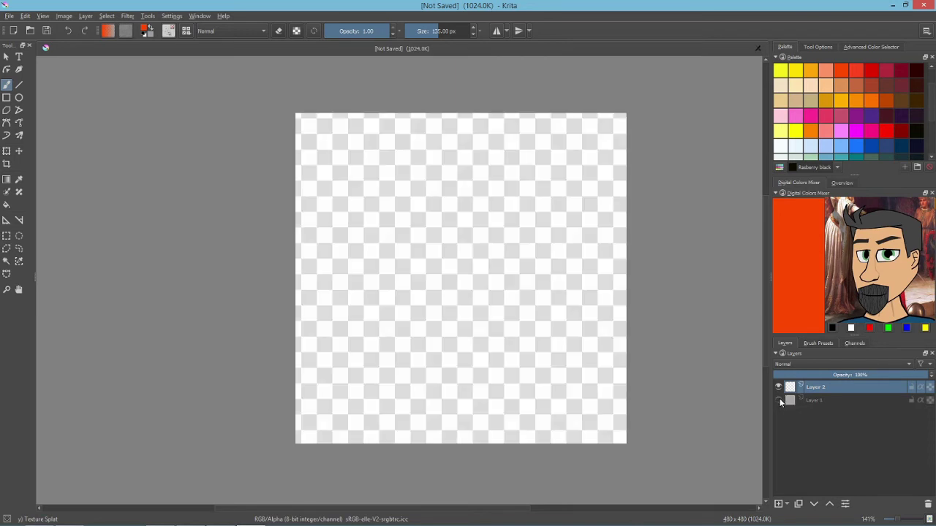
Turn on the canvas grid and Wrap Around Mode
click(41, 16)
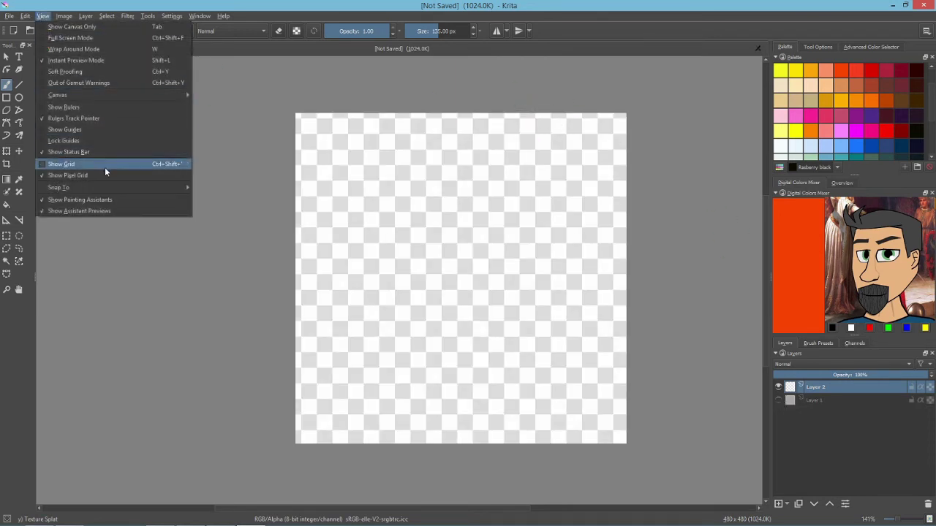
click(62, 164)
click(44, 17)
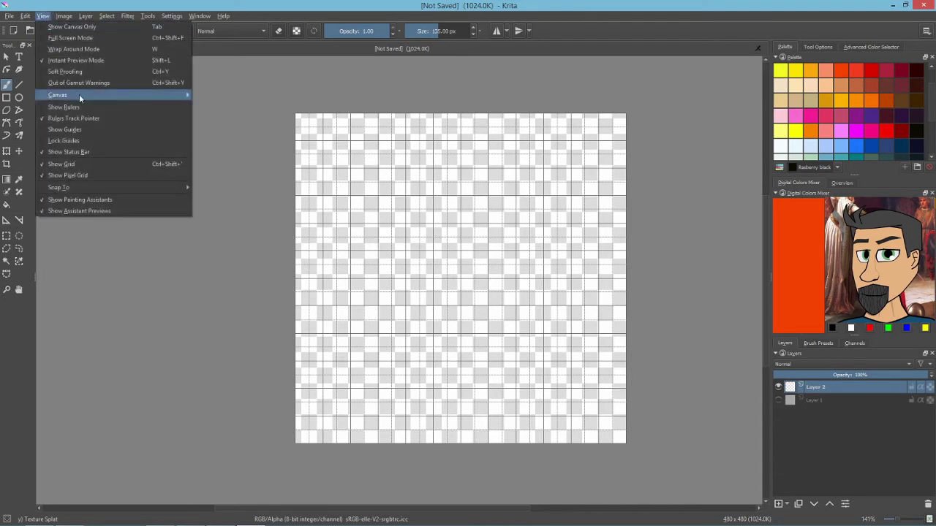
click(76, 49)
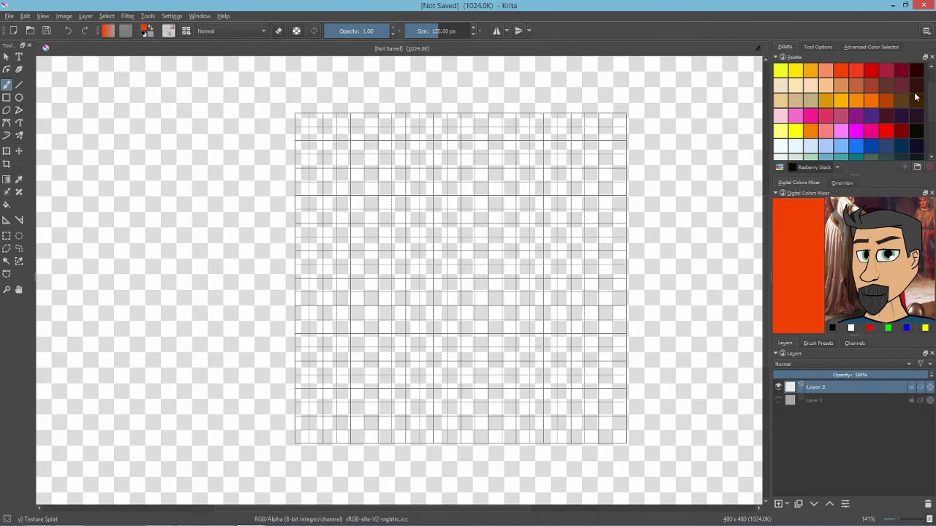
mouse_move(934, 101)
mouse_down()
mouse_move(934, 122)
mouse_move(934, 106)
mouse_up()
Set black paint, pick the Charcoal Pencil Medium brush, and undo a test stroke
click(919, 132)
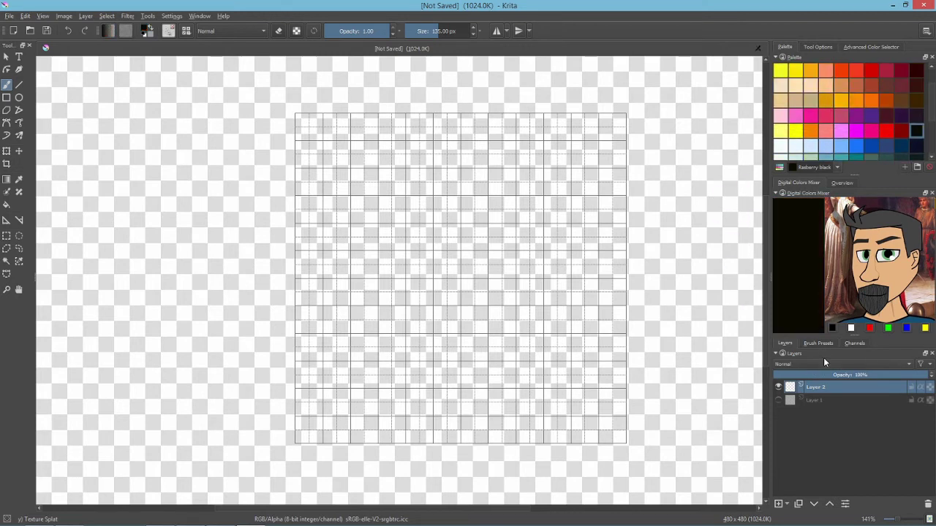
click(822, 343)
click(787, 387)
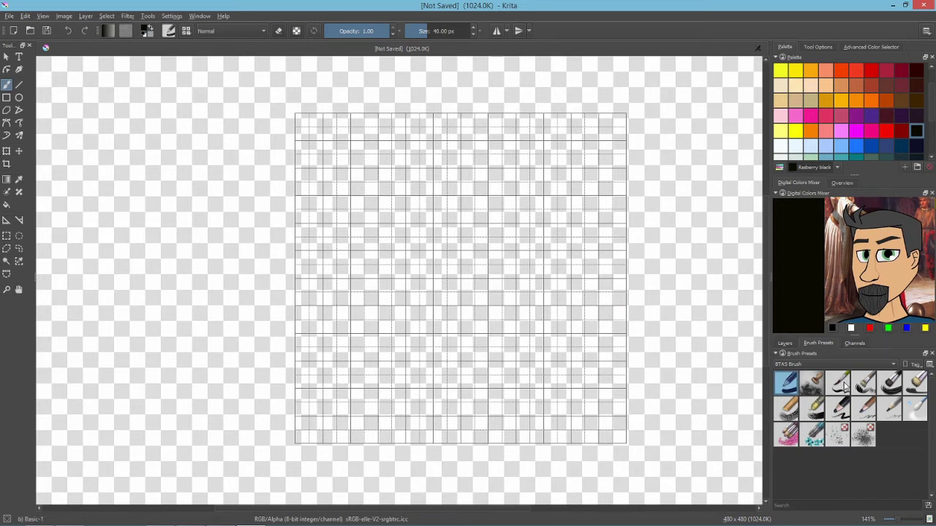
click(864, 408)
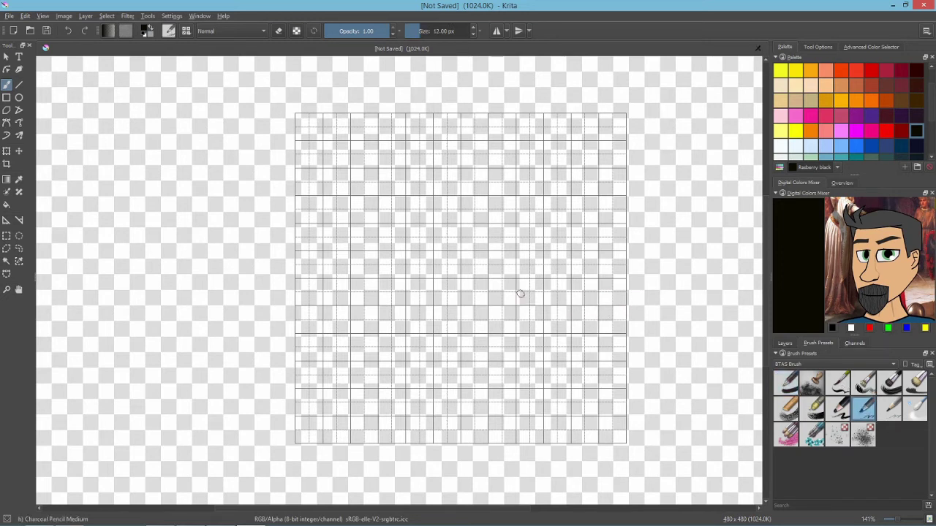
mouse_move(475, 291)
mouse_down()
mouse_move(545, 236)
mouse_move(575, 289)
mouse_move(578, 360)
mouse_up()
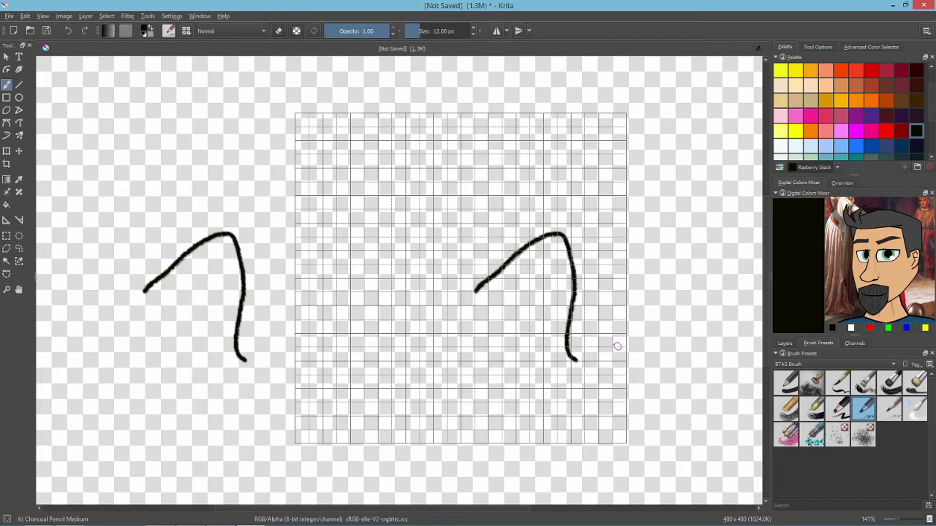
key(ctrl+z)
click(785, 343)
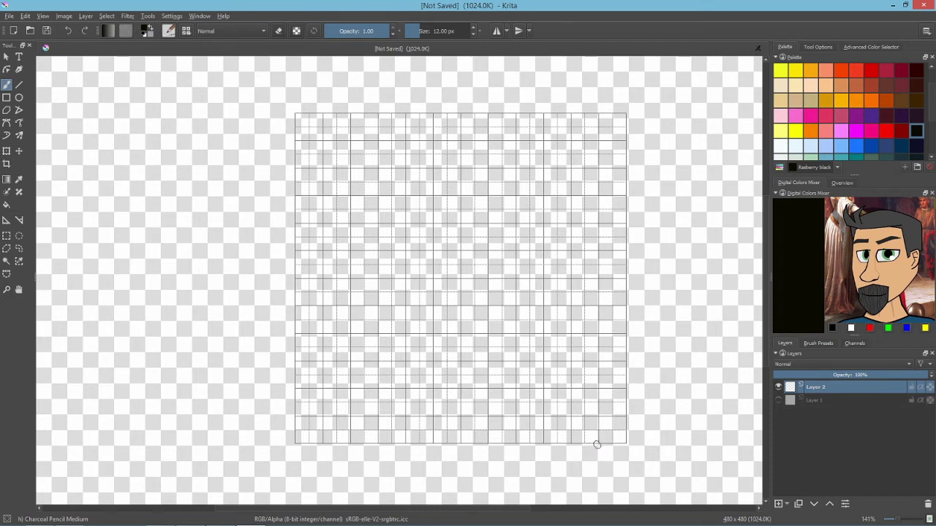
Draw diagonal charcoal hash lines rising from the tile's bottom edge
mouse_move(598, 443)
mouse_down()
mouse_move(636, 380)
mouse_move(647, 383)
mouse_up()
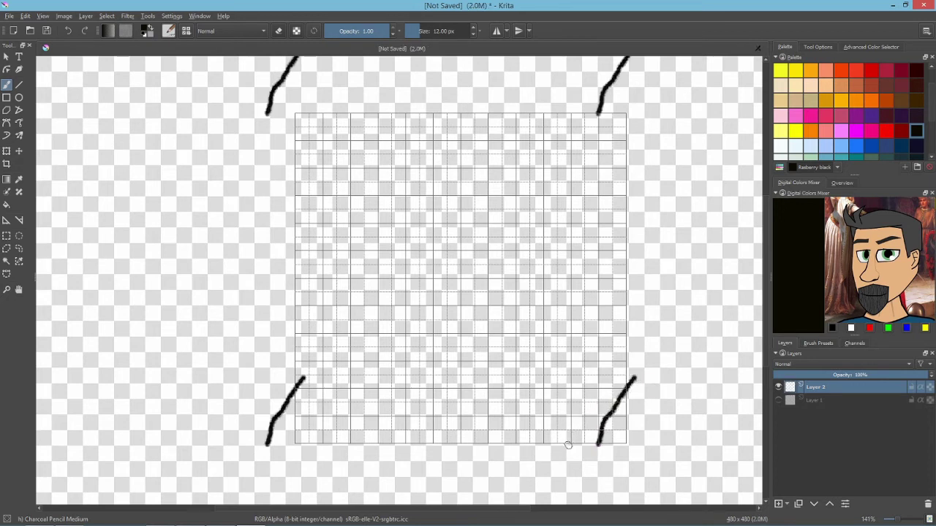
mouse_move(568, 444)
mouse_down()
mouse_move(580, 401)
mouse_move(636, 319)
mouse_up()
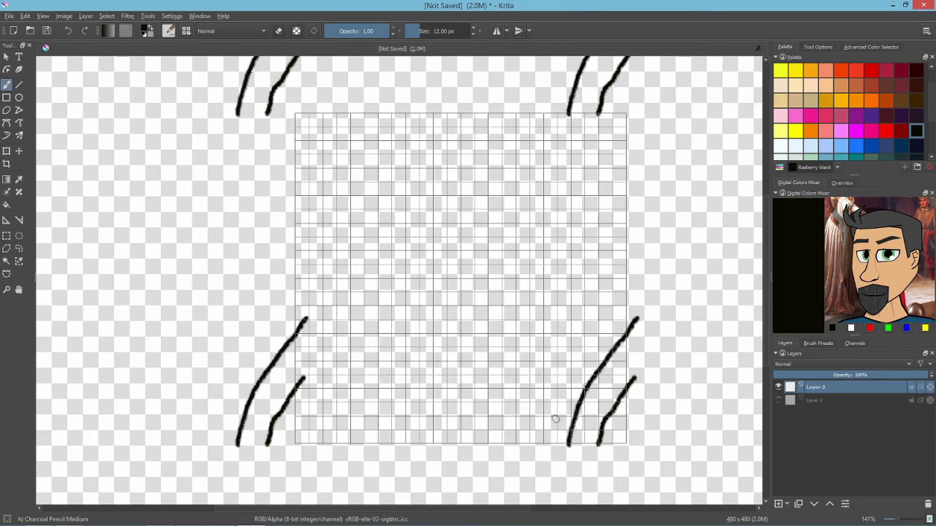
mouse_move(541, 444)
mouse_down()
mouse_move(590, 336)
mouse_move(635, 268)
mouse_up()
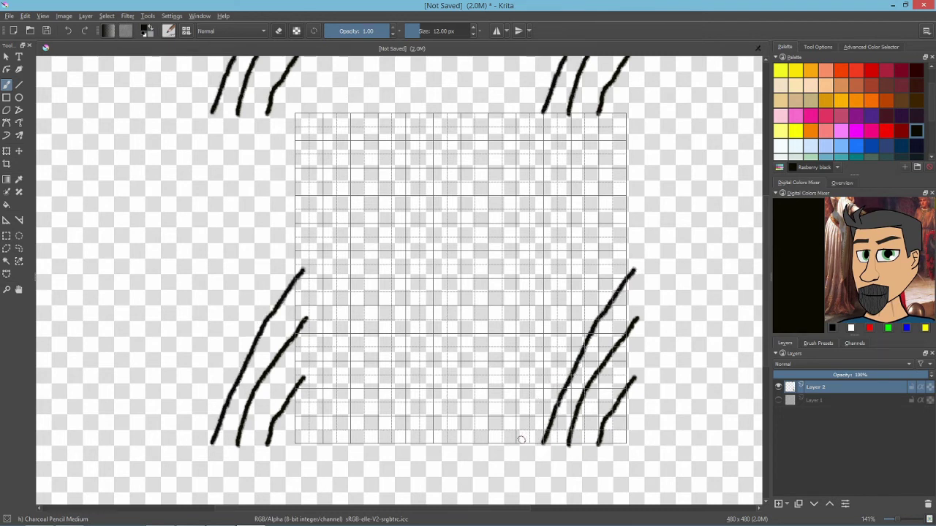
mouse_move(515, 444)
mouse_down()
mouse_move(591, 269)
mouse_move(637, 210)
mouse_up()
mouse_move(486, 443)
mouse_down()
mouse_move(543, 300)
mouse_move(640, 155)
mouse_up()
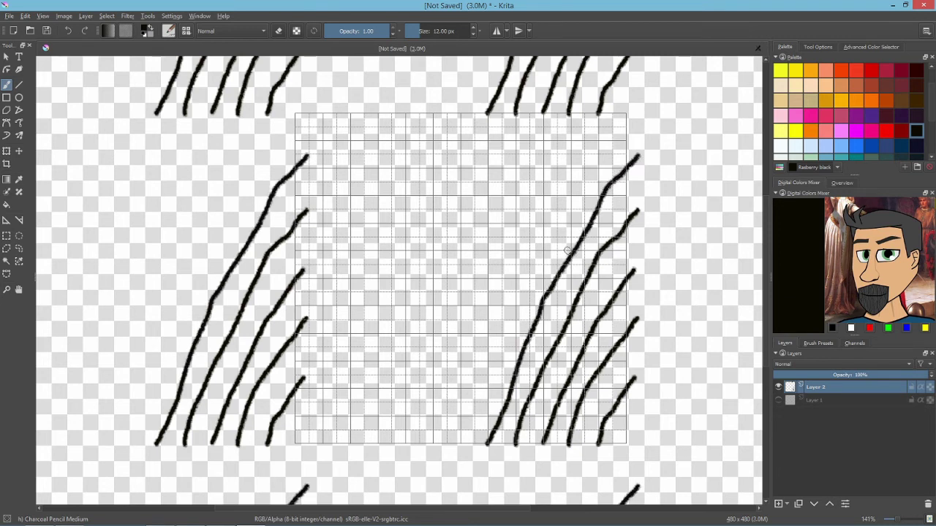
mouse_move(460, 444)
mouse_down()
mouse_move(470, 401)
mouse_move(520, 327)
mouse_move(538, 268)
mouse_move(634, 99)
mouse_move(597, 119)
mouse_move(464, 369)
mouse_up()
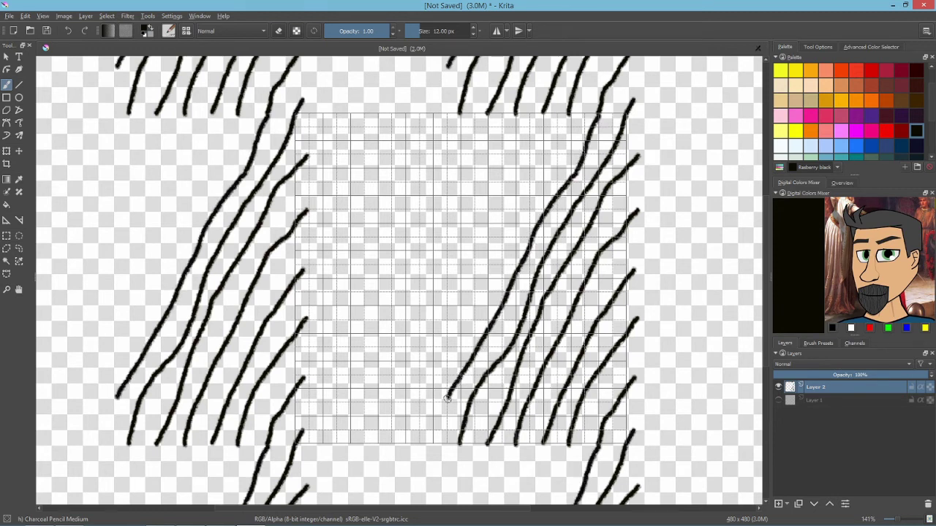
drag(446, 401, 428, 455)
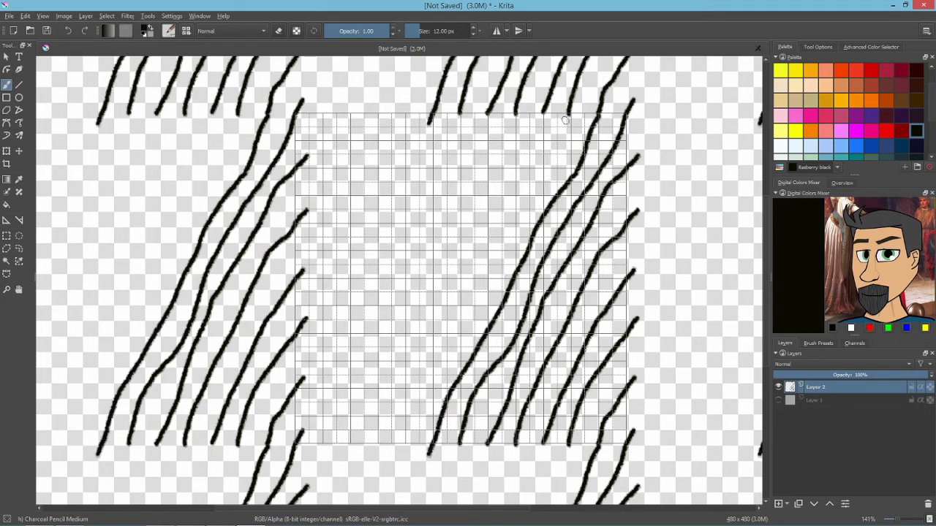
Draw diagonal hash lines down from the top edge, redrawing one bad stroke
mouse_move(569, 114)
mouse_down()
mouse_move(411, 420)
mouse_move(404, 453)
mouse_up()
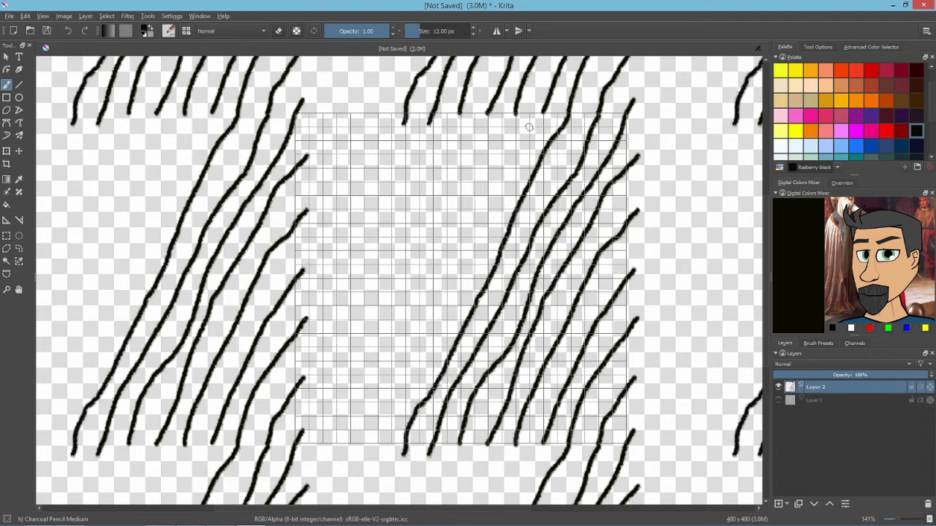
mouse_move(545, 111)
mouse_down()
mouse_move(481, 218)
mouse_move(436, 334)
mouse_move(371, 455)
mouse_up()
mouse_move(516, 114)
mouse_down()
mouse_move(491, 143)
mouse_move(443, 256)
mouse_up()
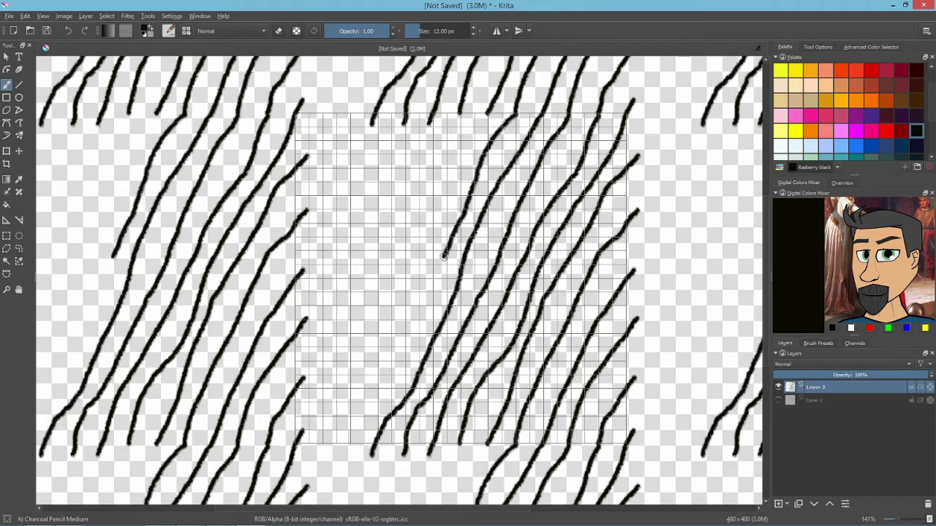
key(ctrl+z)
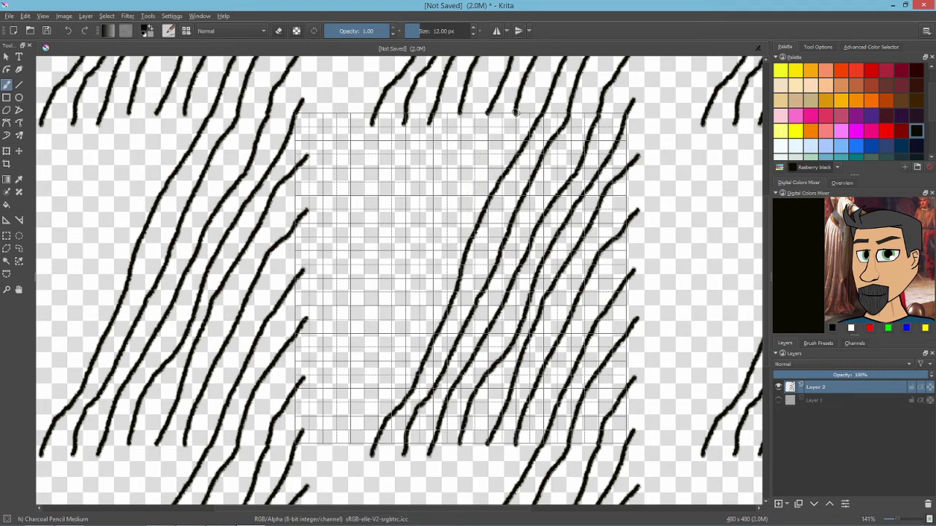
mouse_move(517, 112)
mouse_down()
mouse_move(431, 268)
mouse_move(396, 379)
mouse_move(311, 490)
mouse_up()
Redraw the last top stroke and add hash lines to close the upper-left gaps
key(ctrl+z)
mouse_move(515, 114)
mouse_down()
mouse_move(373, 416)
mouse_move(337, 452)
mouse_up()
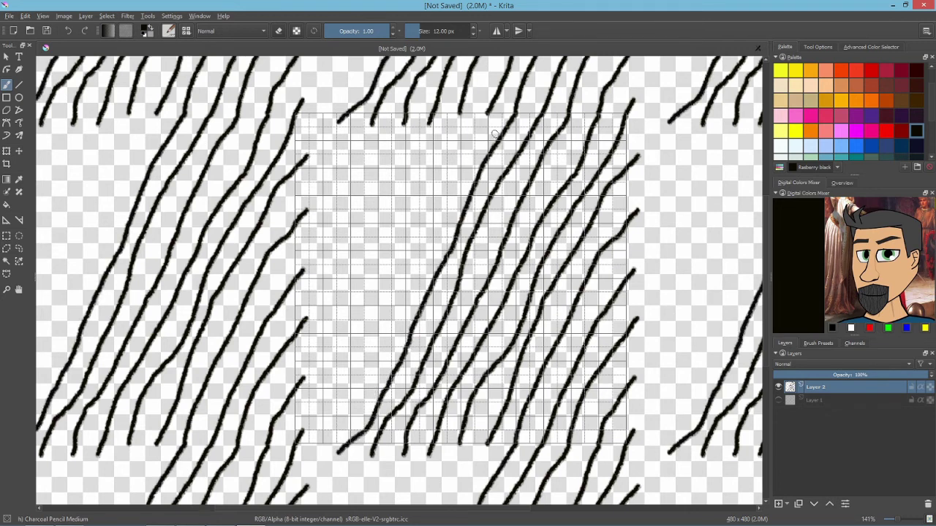
mouse_move(487, 114)
mouse_down()
mouse_move(456, 157)
mouse_move(389, 337)
mouse_move(313, 455)
mouse_up()
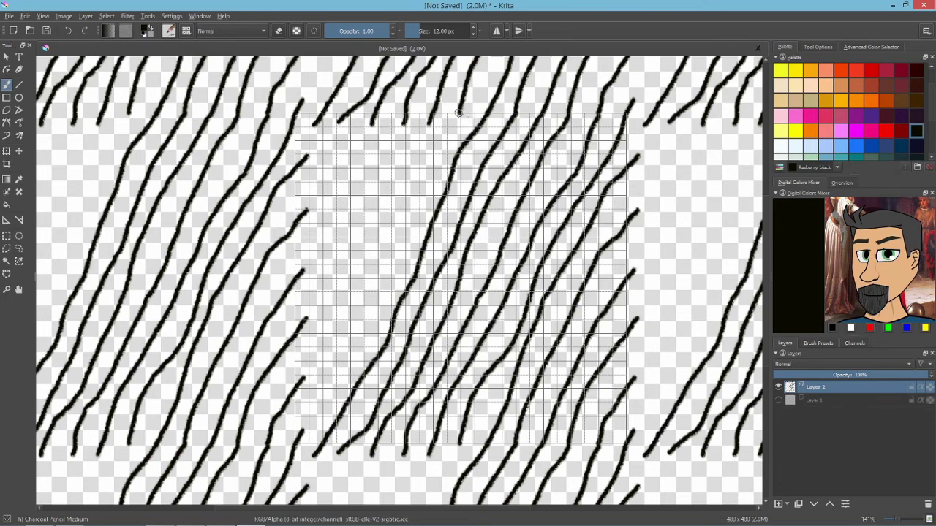
drag(459, 114, 299, 437)
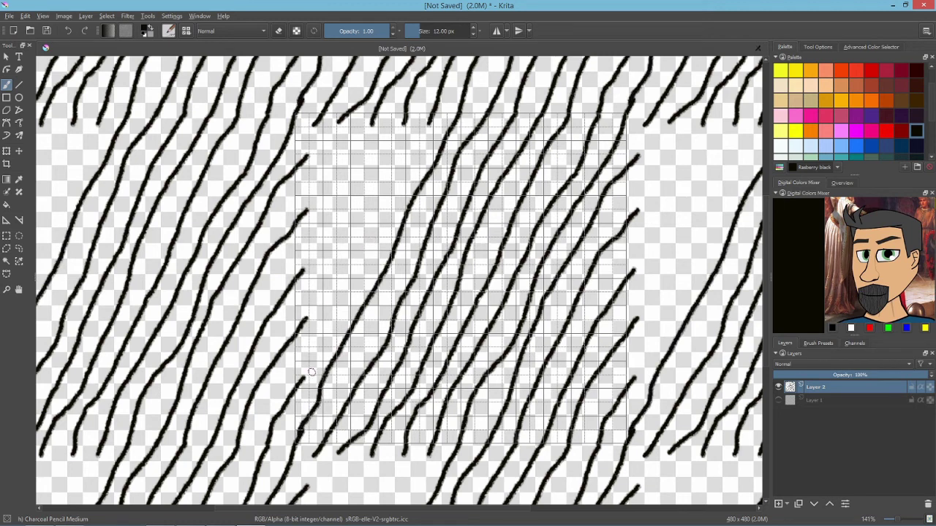
mouse_move(302, 378)
mouse_down()
mouse_move(427, 131)
mouse_move(394, 142)
mouse_move(306, 323)
mouse_up()
mouse_move(300, 269)
mouse_down()
mouse_move(373, 121)
mouse_move(338, 122)
mouse_move(307, 211)
mouse_up()
drag(305, 156, 315, 120)
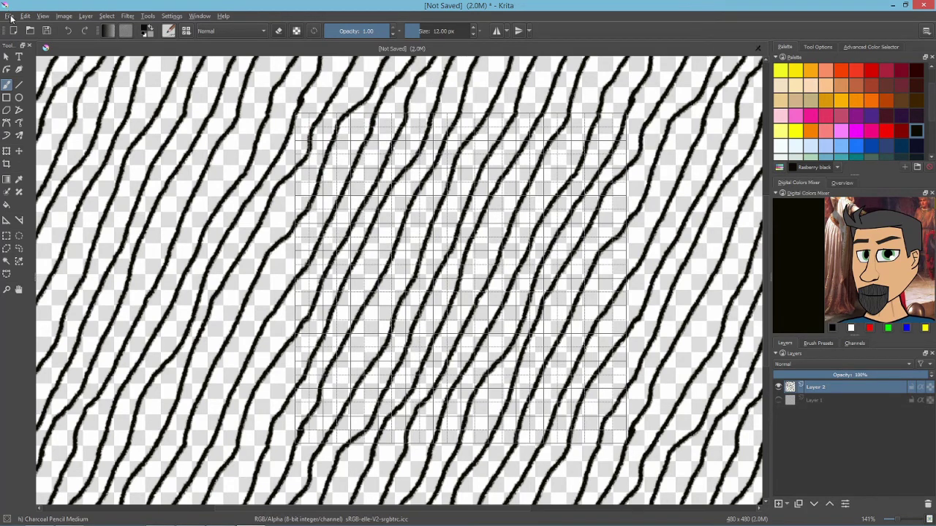
Save the tile as Illustrator Hash Marks.kra in the Textures folder
click(11, 17)
click(33, 61)
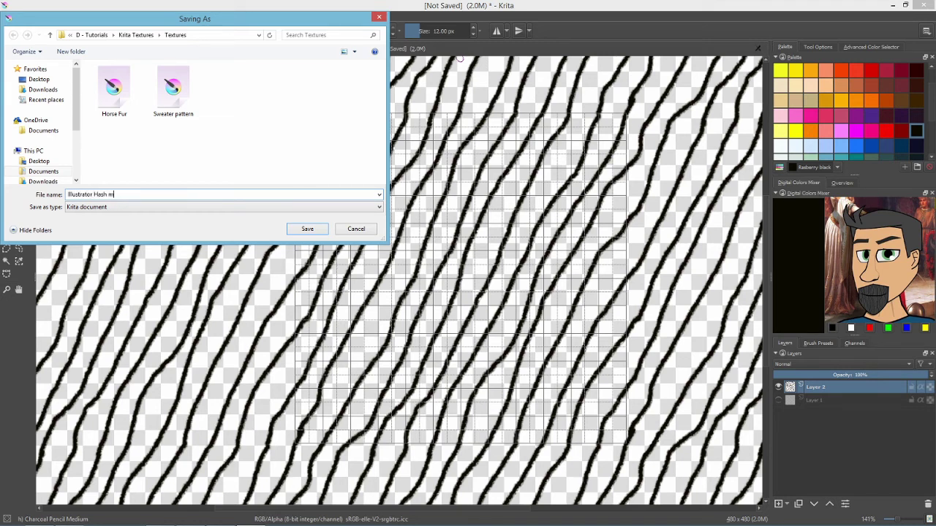
text(ks)
key(Return)
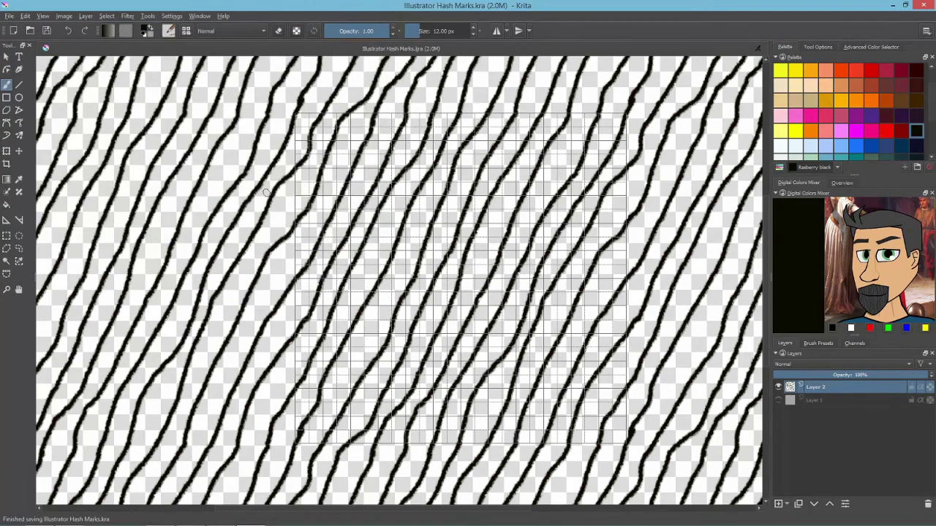
Export the tile as Illustrator Hash Marks.png, keeping the alpha channel
click(10, 18)
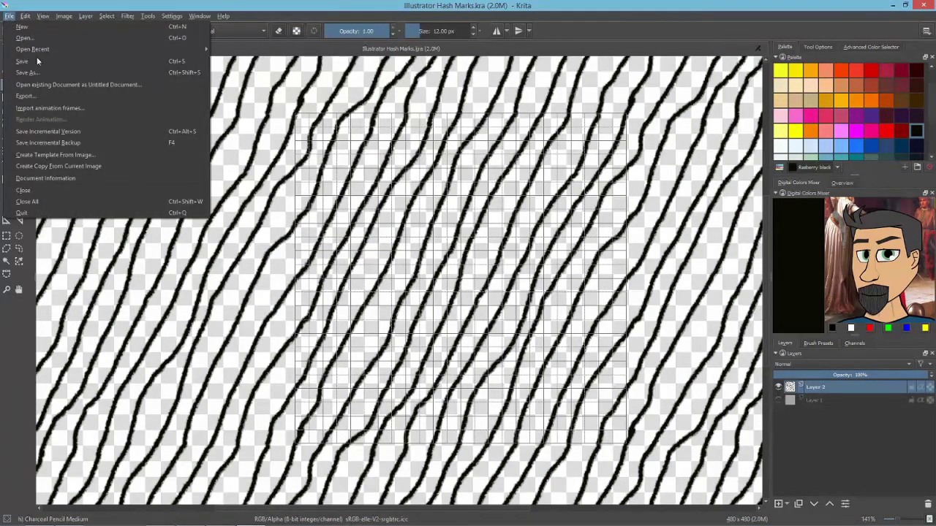
click(59, 96)
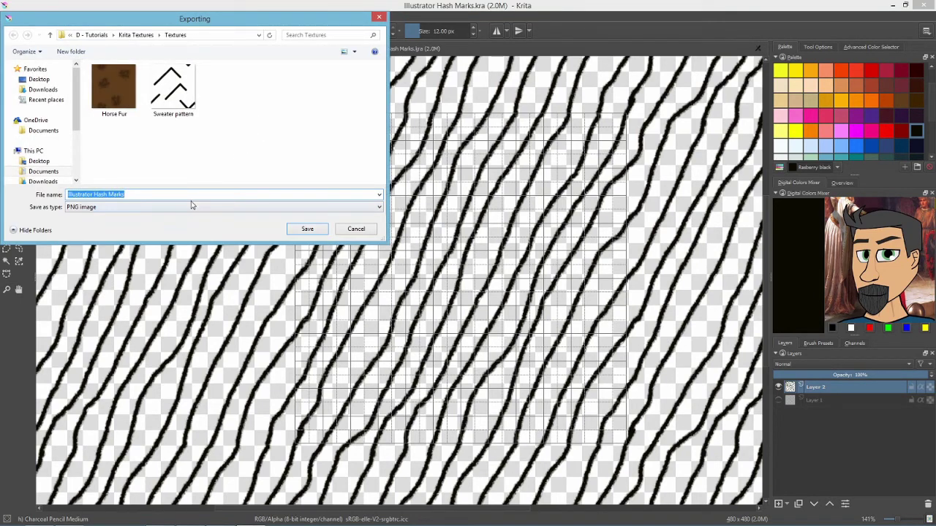
click(305, 231)
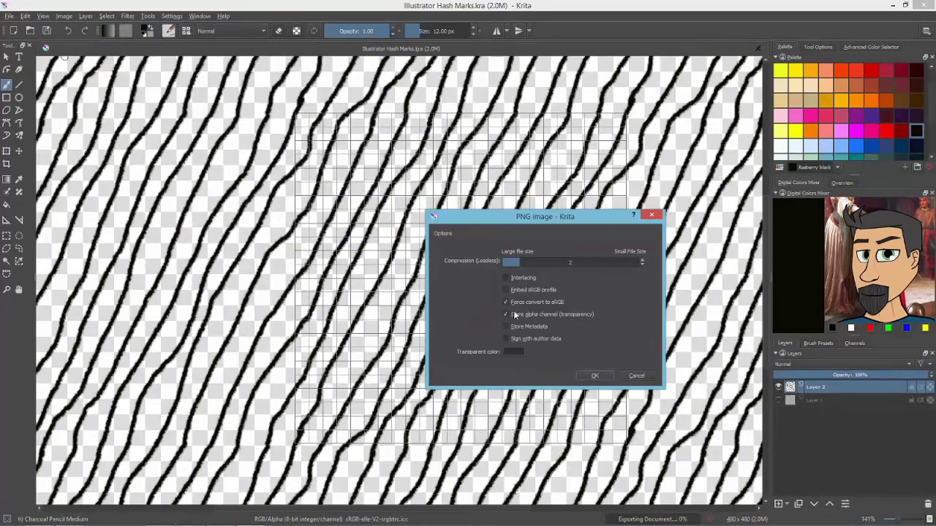
click(593, 375)
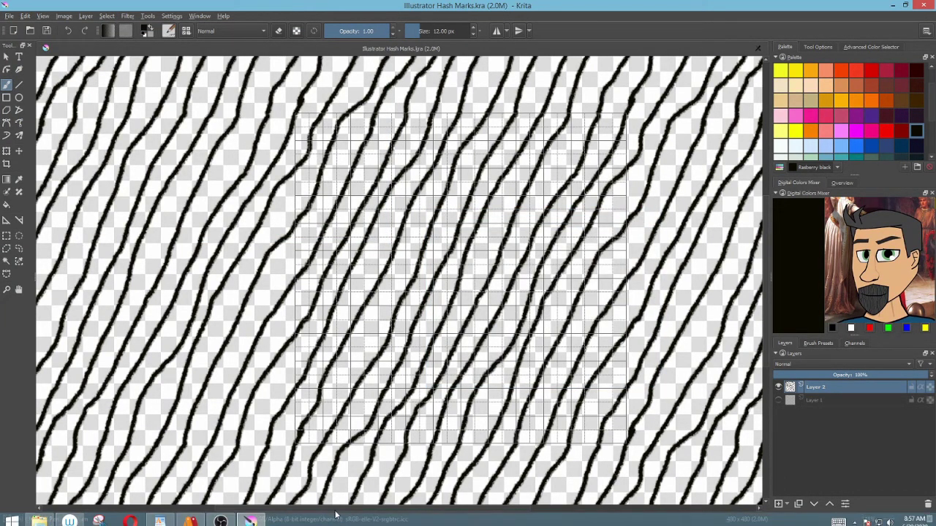
In a new Moho document, draw an angular rock shape with a purple fill
click(190, 517)
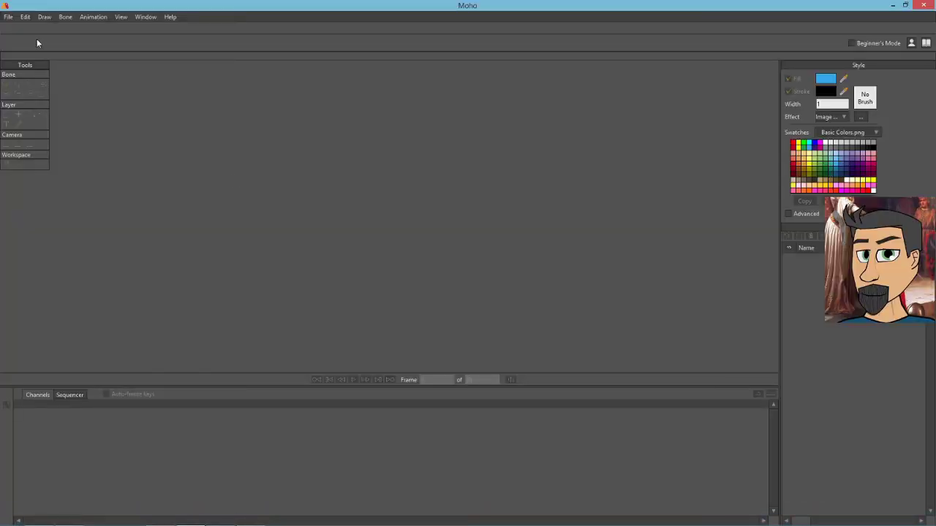
click(8, 16)
key(Return)
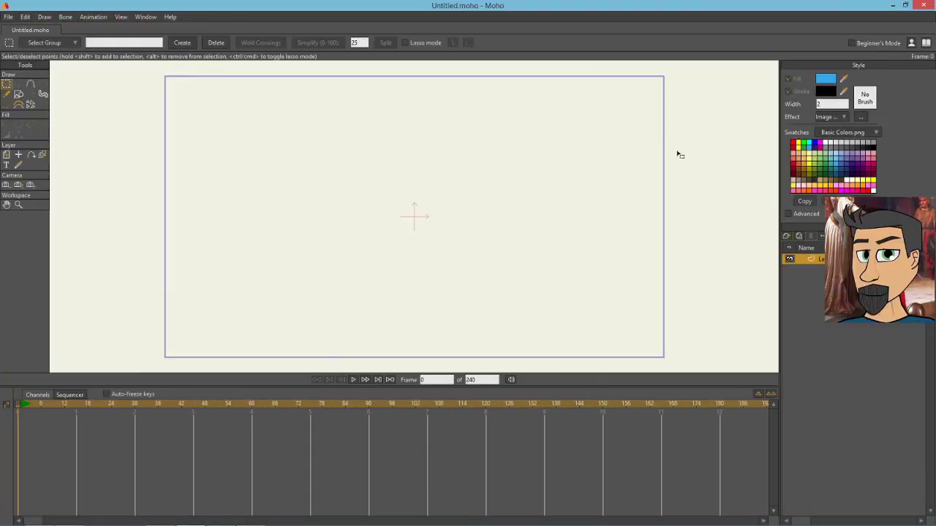
mouse_move(870, 146)
mouse_down()
mouse_move(847, 156)
mouse_move(872, 173)
mouse_move(798, 181)
mouse_move(823, 180)
mouse_move(863, 157)
mouse_move(855, 151)
mouse_up()
click(31, 85)
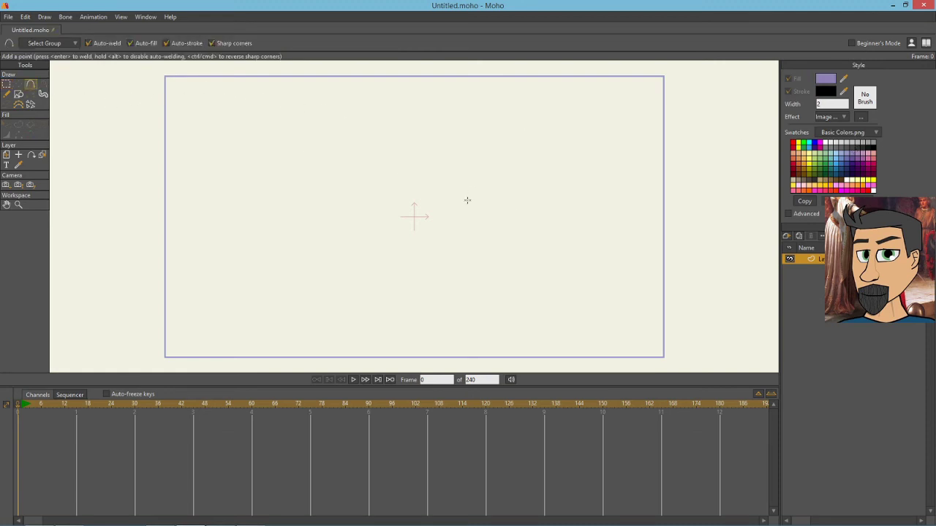
mouse_move(438, 188)
mouse_down()
mouse_move(476, 214)
mouse_move(507, 267)
mouse_move(460, 278)
mouse_move(438, 188)
mouse_up()
Set the rock's fill effect to plain and its outline width to 4
key(q)
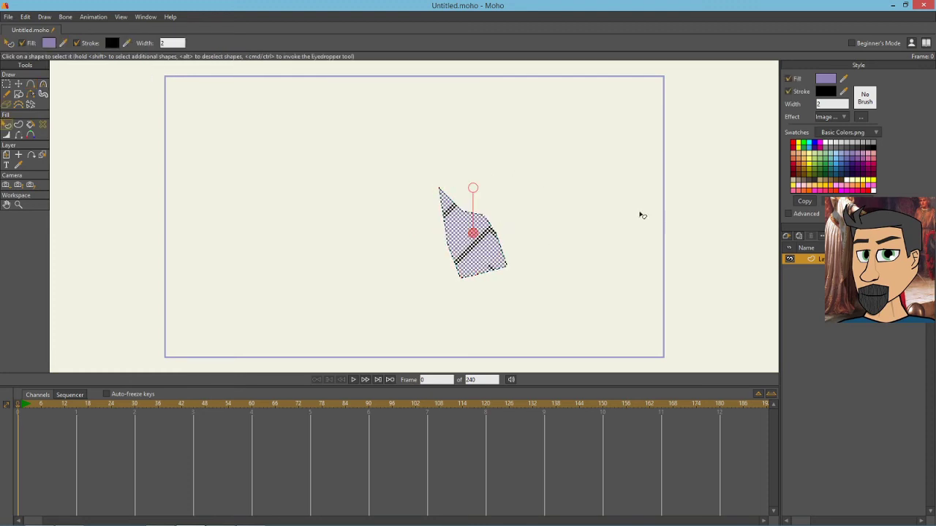
click(832, 117)
click(576, 213)
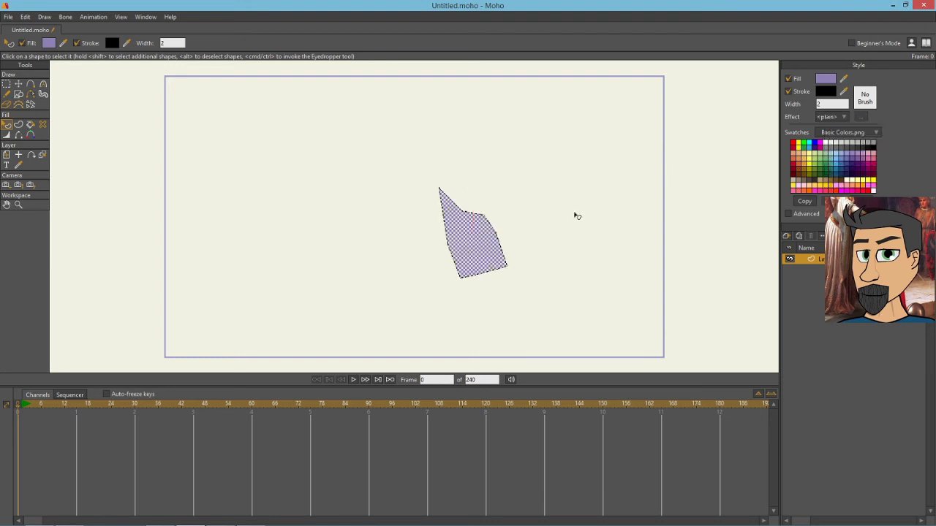
click(617, 217)
key(ctrl+a)
text(4)
key(Return)
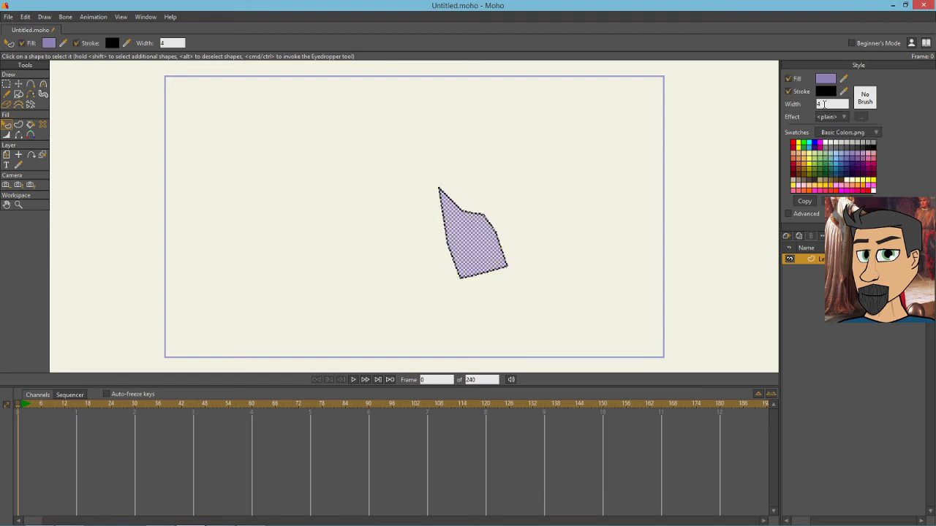
click(579, 202)
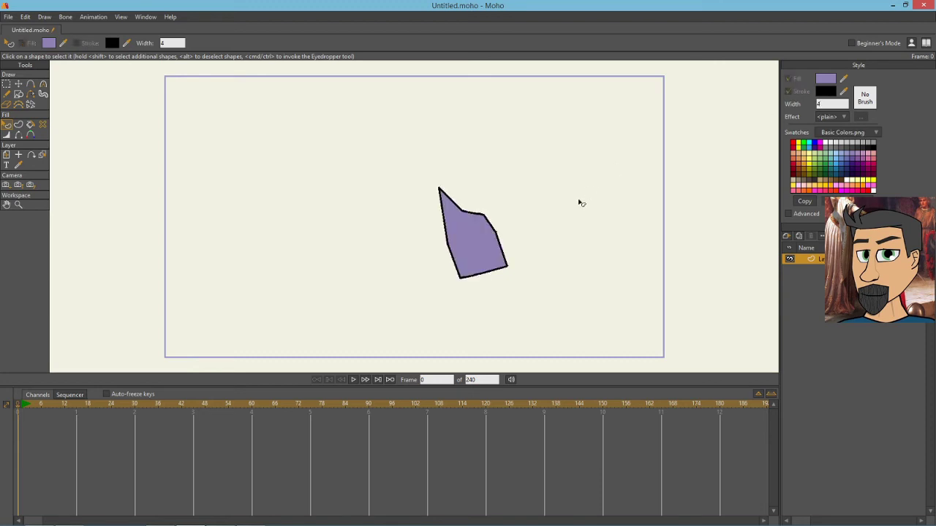
Draw a front edge from the rock's apex down to the base and fill it dark purple
click(30, 84)
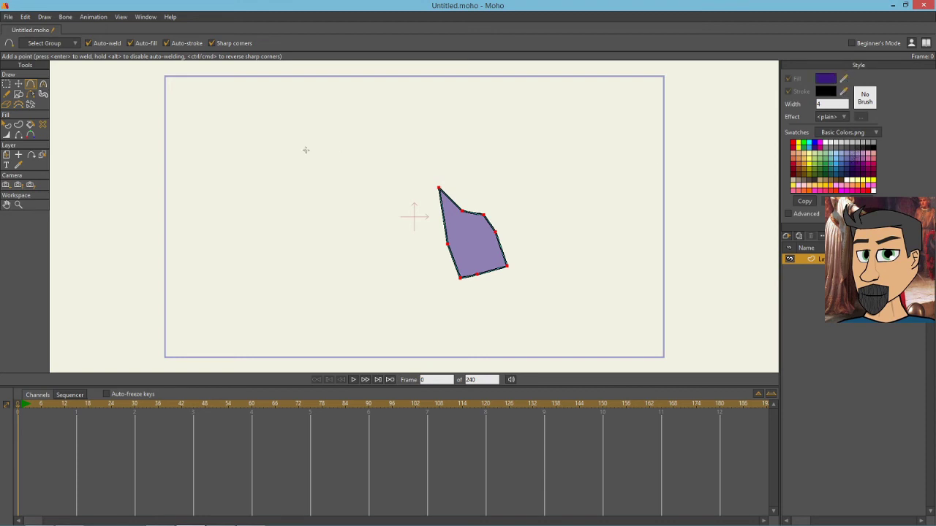
mouse_move(439, 188)
mouse_down()
mouse_move(417, 248)
mouse_move(435, 282)
mouse_move(460, 277)
mouse_up()
key(p)
click(431, 257)
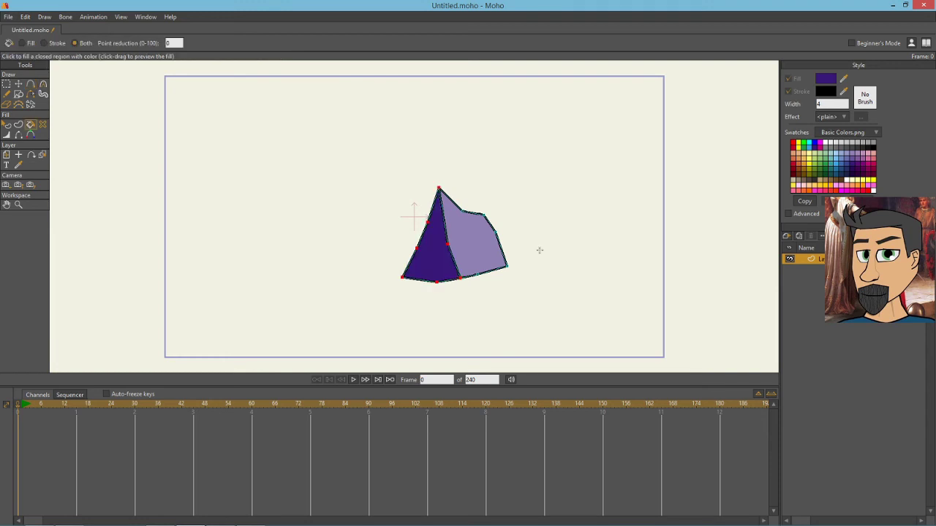
Outline a left face from the apex out leftward and back to the base, then fill it dark purple
key(g)
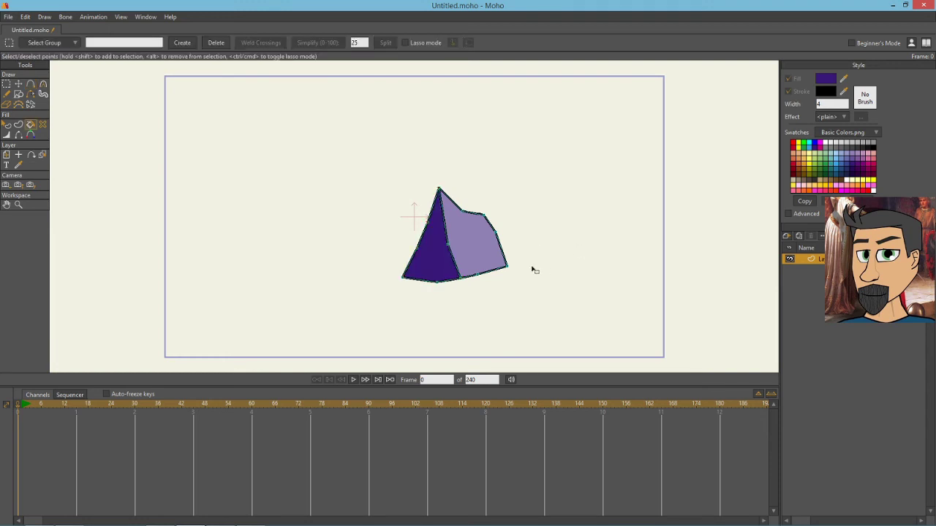
click(31, 84)
drag(439, 189, 321, 268)
drag(321, 267, 403, 277)
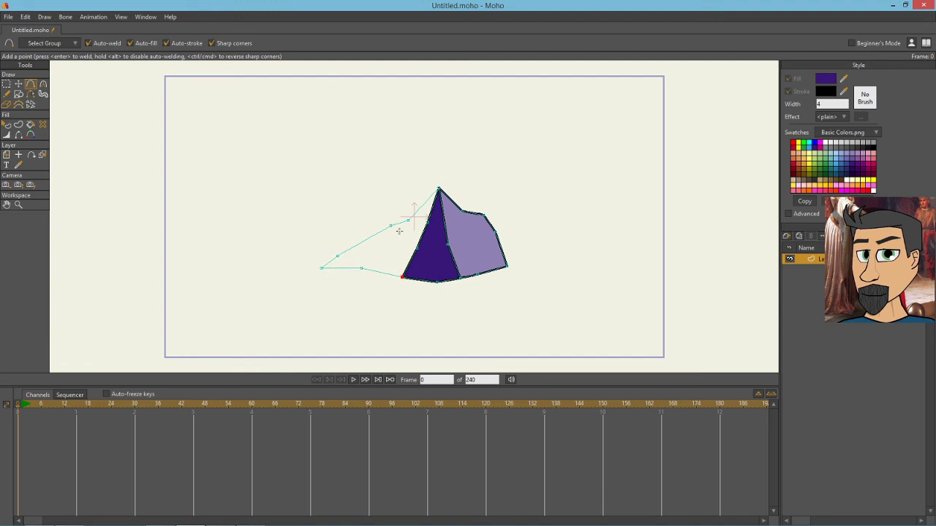
key(p)
click(392, 250)
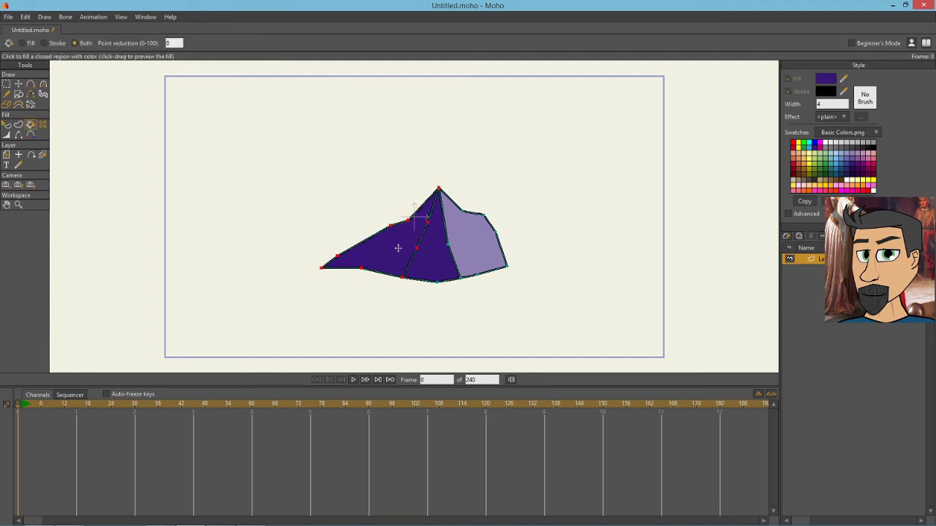
Give the left face an Illustrator Hash Marks image texture and rotate the marks diagonally
key(q)
click(398, 249)
click(833, 116)
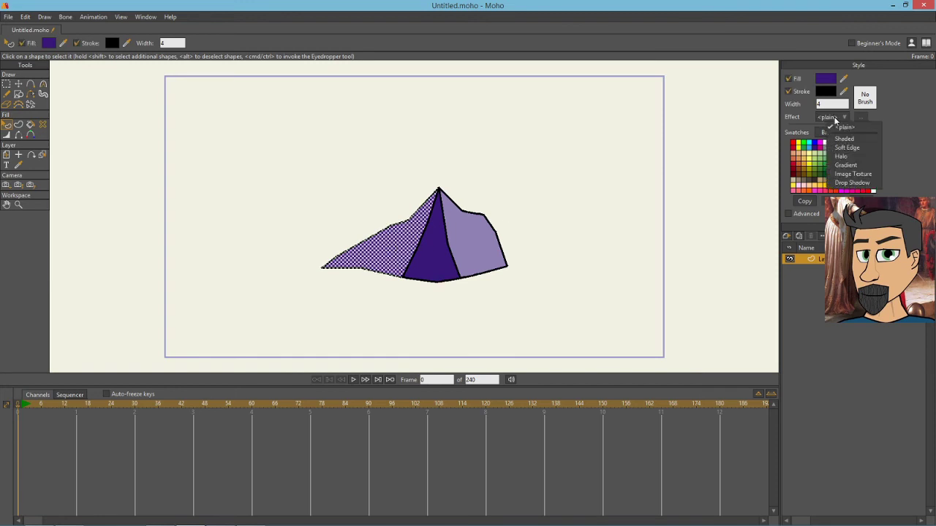
click(856, 175)
click(523, 234)
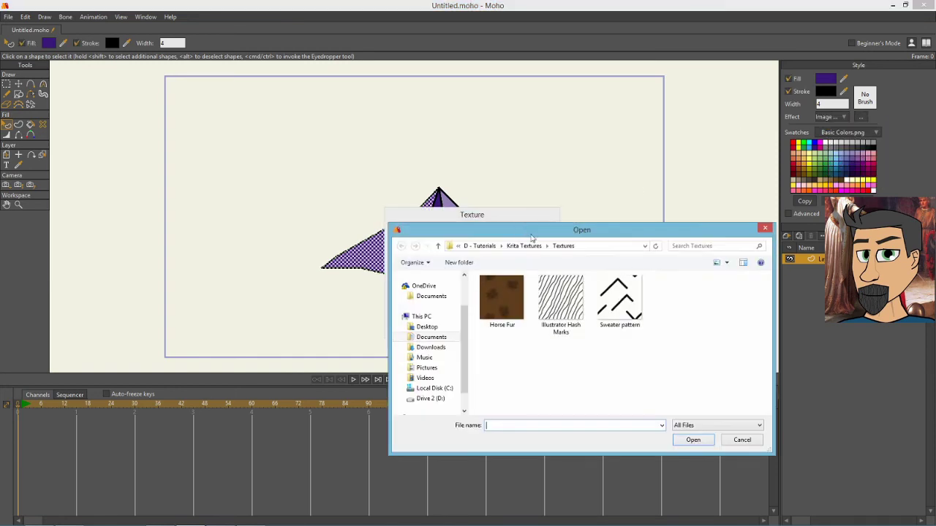
double_click(560, 306)
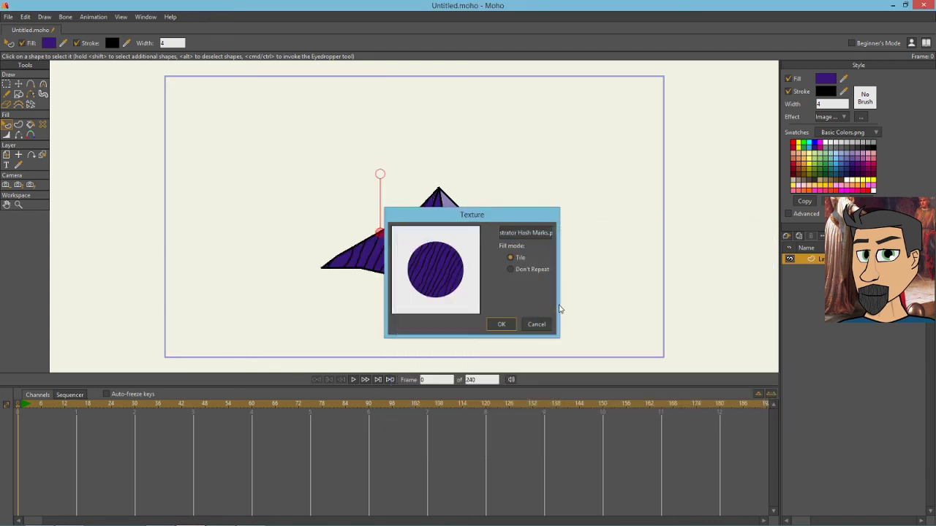
click(502, 324)
drag(385, 177, 395, 219)
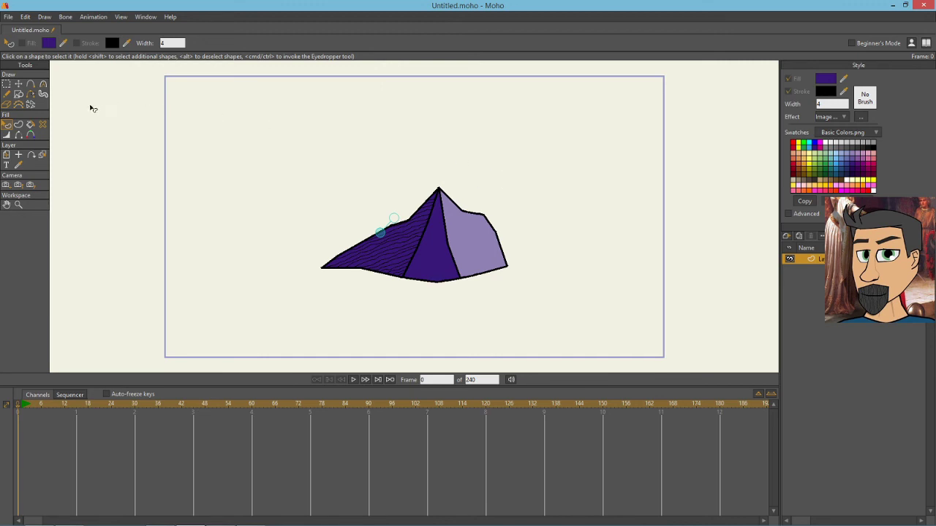
Hide the outlines on the inner ridge edges between the dark and light faces
click(29, 135)
scroll(485, 254, up, 2)
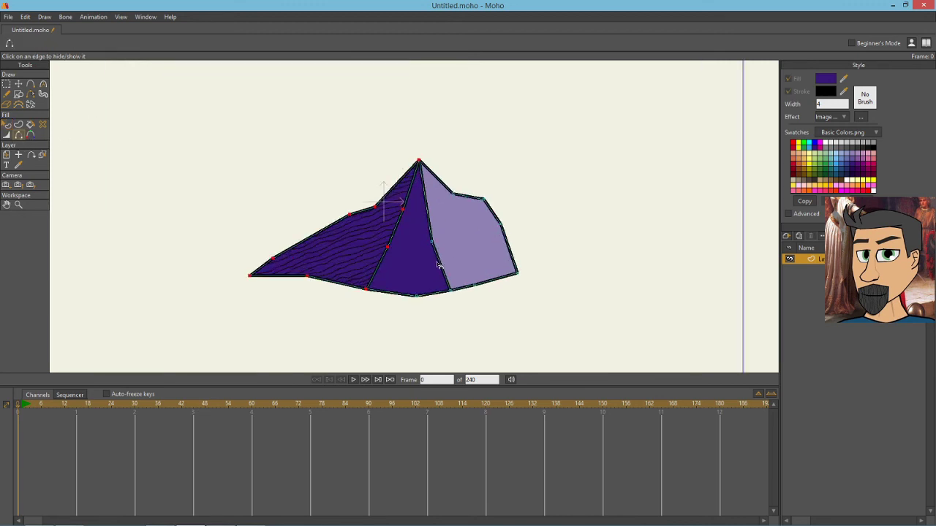
click(442, 267)
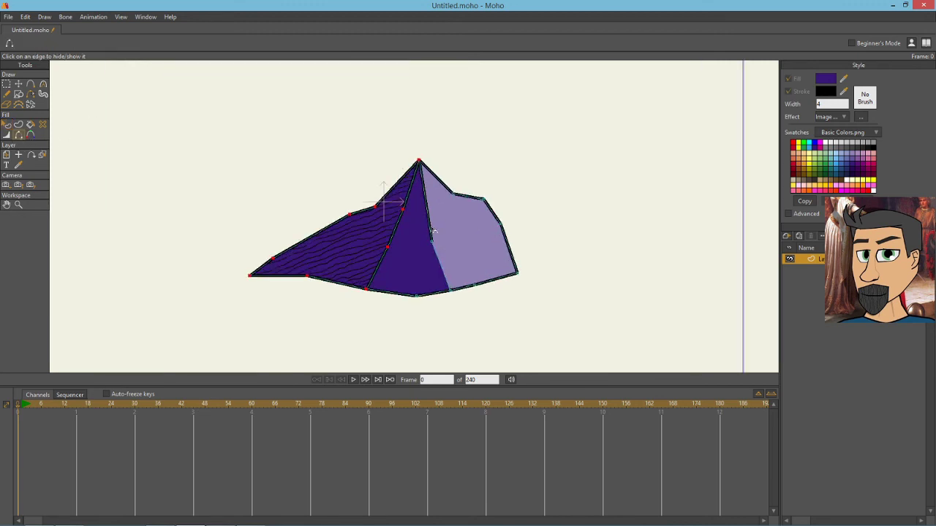
click(408, 198)
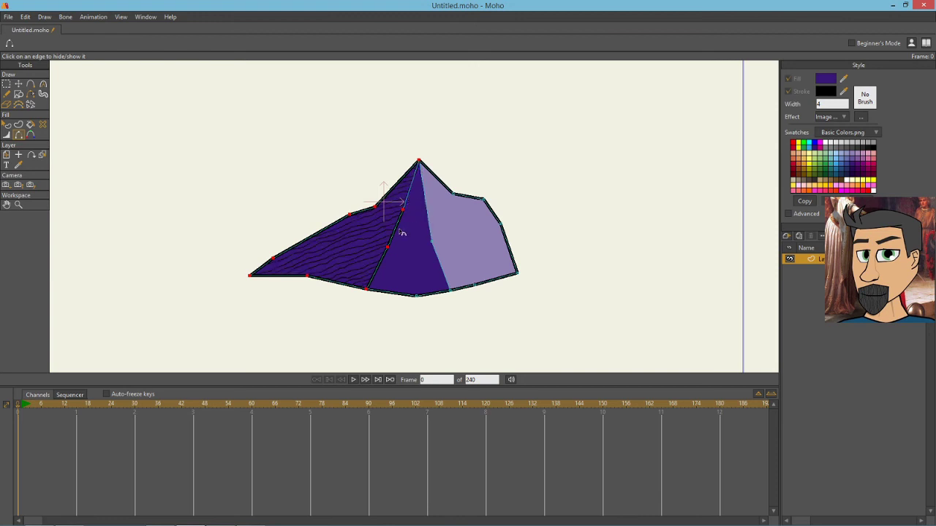
click(382, 266)
click(395, 237)
Hide the outline along the rock's entire bottom edge, from left to right
key(g)
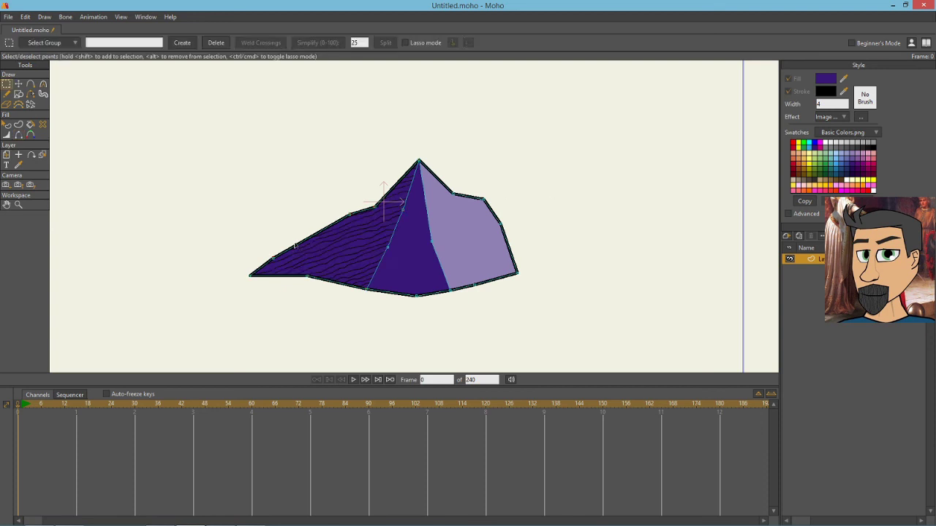
key(w)
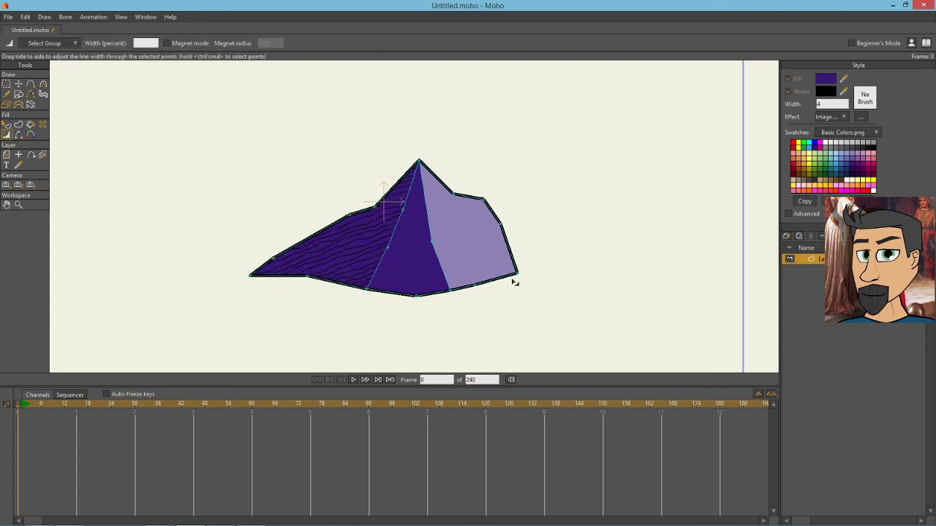
click(18, 134)
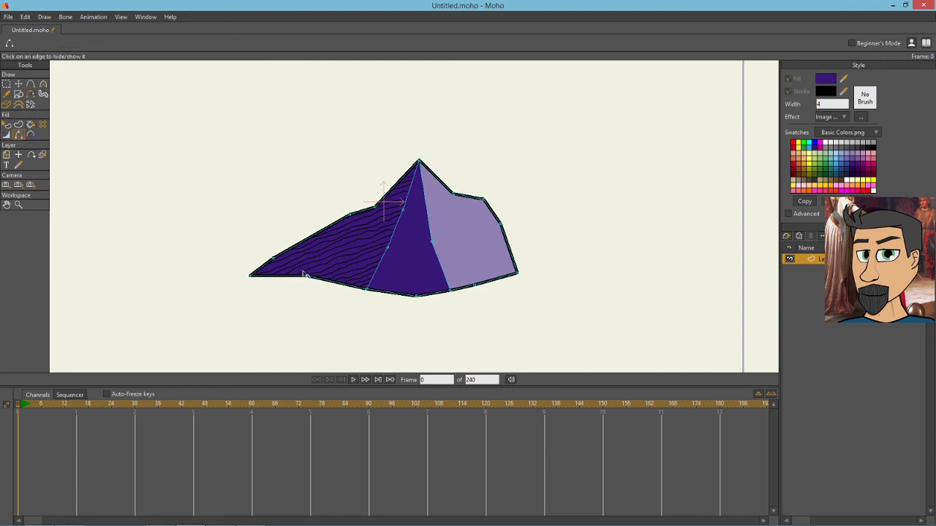
click(295, 276)
click(323, 281)
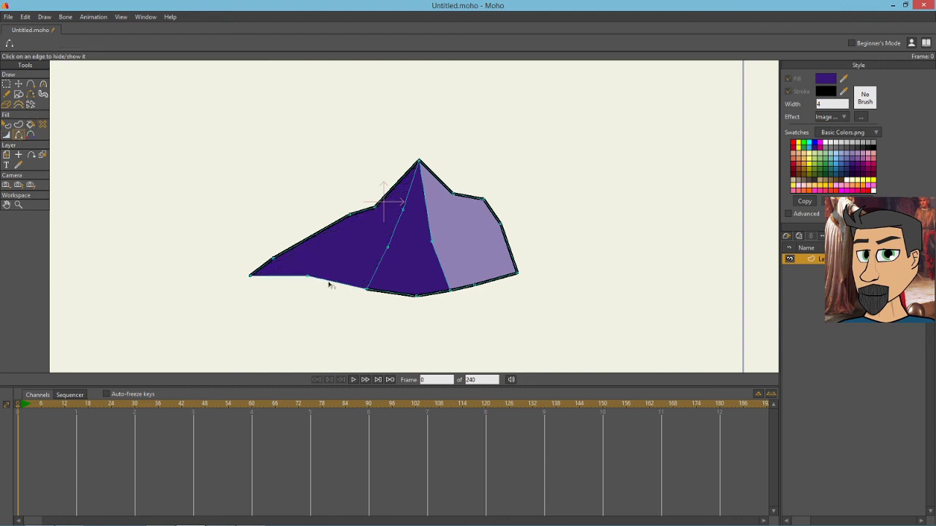
click(383, 291)
click(465, 287)
click(432, 292)
click(503, 277)
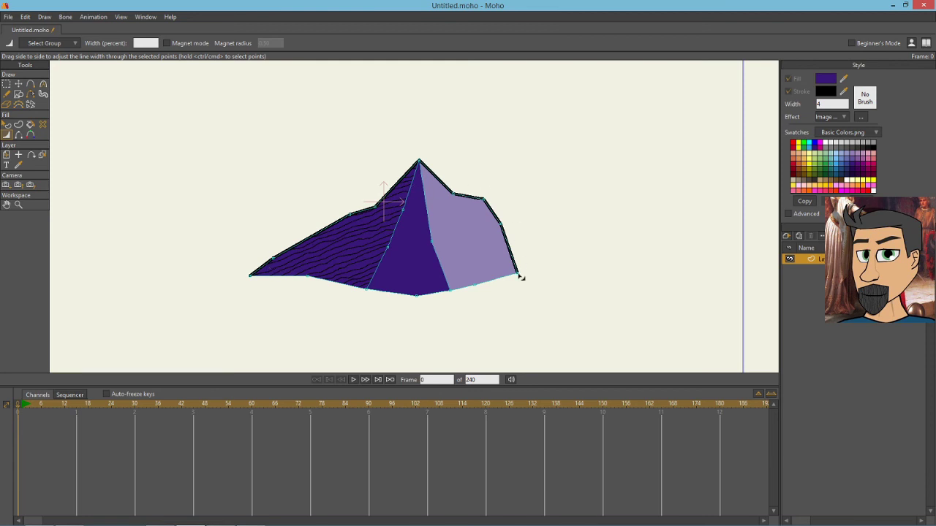
Thin the upper-right outline, setting point widths to 50, 25 and 75 percent
drag(519, 275, 500, 278)
click(486, 202)
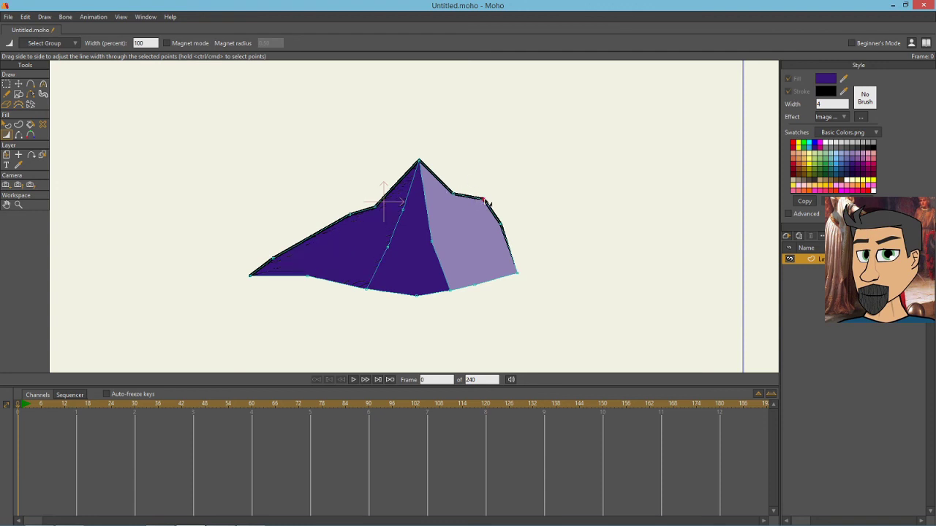
click(151, 44)
text(50)
key(Return)
click(501, 225)
click(154, 44)
text(25)
key(Return)
click(455, 194)
click(155, 44)
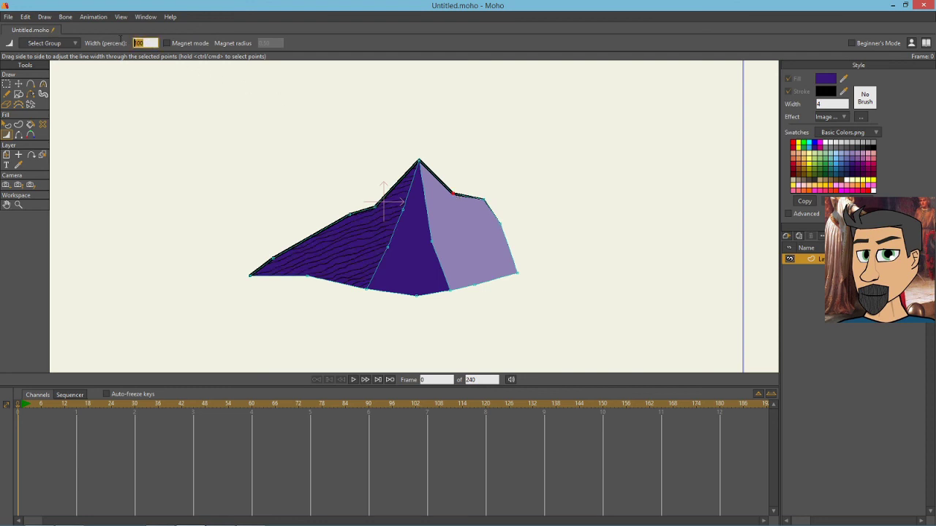
text(1)
key(Return)
Thicken the left slope's outline with point widths of 200, 150, 125 and 175 percent
click(251, 277)
click(150, 43)
key(Return)
click(349, 214)
click(144, 42)
text(150)
key(Return)
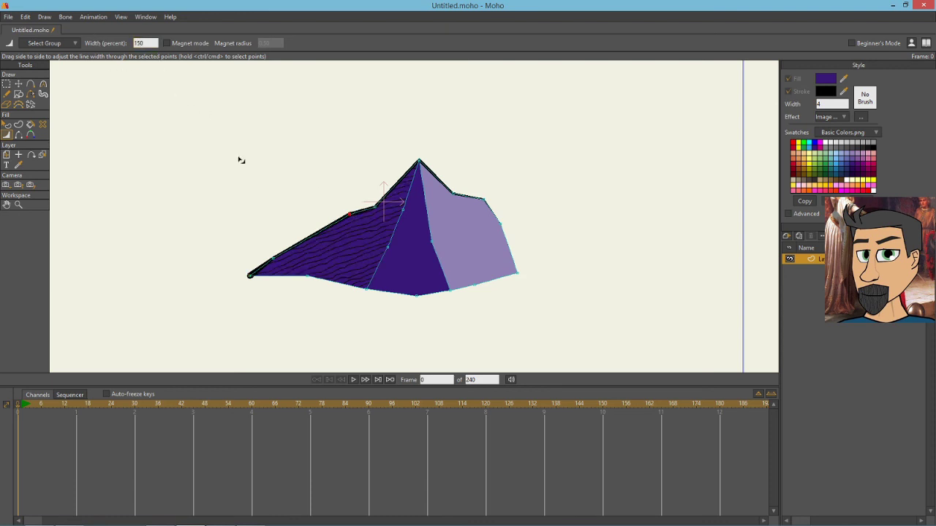
click(375, 206)
click(145, 42)
text(125)
key(Return)
click(274, 260)
click(150, 43)
key(Return)
Raise the curvature of the left slope, upper-right edge and ridge points to round them
key(g)
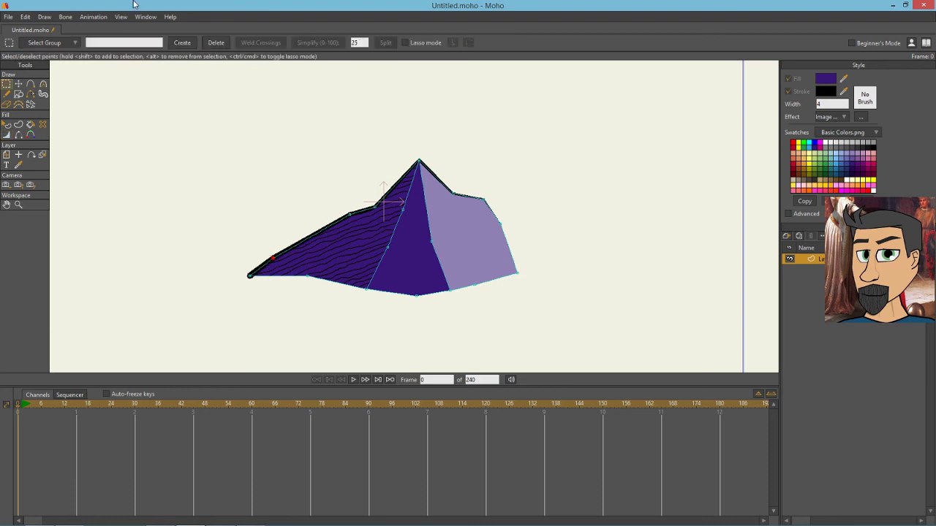
key(c)
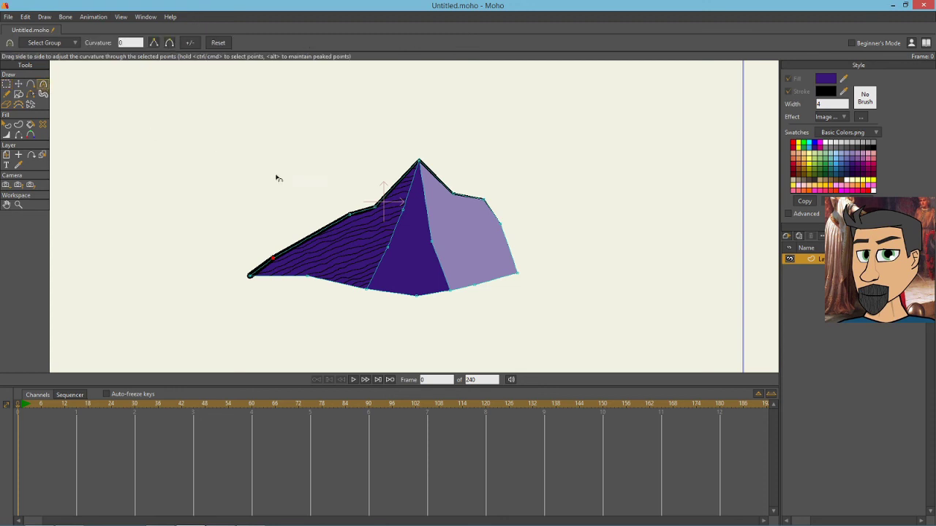
drag(351, 214, 660, 232)
drag(376, 207, 584, 200)
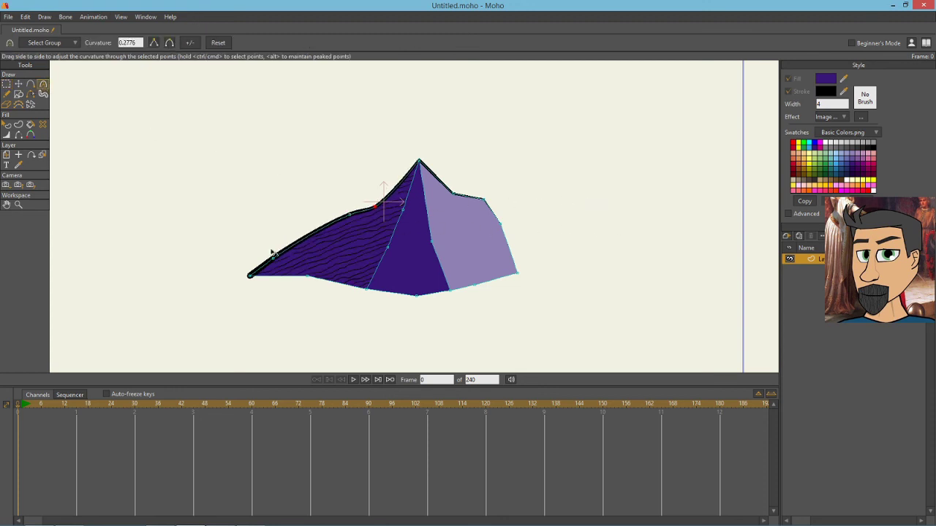
drag(274, 254, 476, 234)
drag(455, 196, 698, 201)
drag(484, 199, 564, 232)
drag(429, 243, 710, 234)
mouse_move(385, 251)
mouse_down()
mouse_move(548, 251)
mouse_move(383, 223)
mouse_move(528, 218)
mouse_up()
Move the left corner, bottom-right corner and upper-right points inward for a compact mound
key(t)
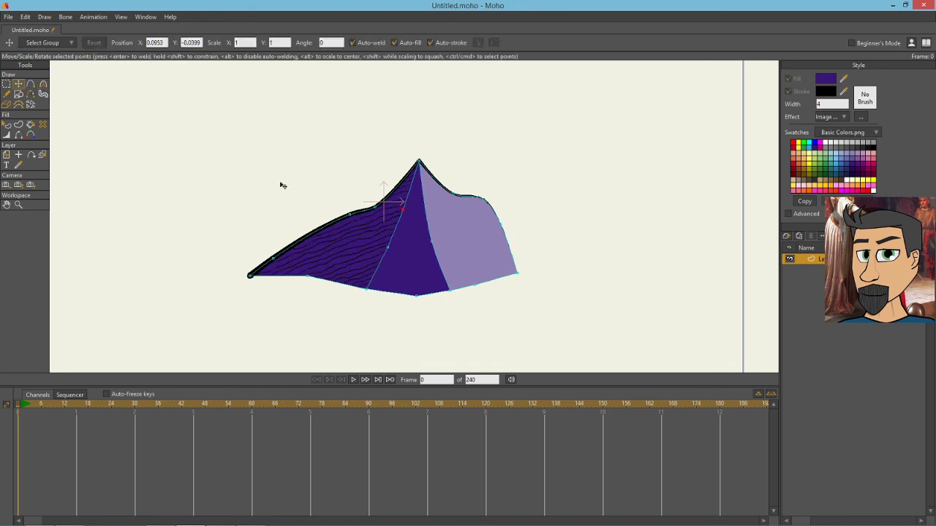
drag(374, 209, 388, 197)
drag(250, 276, 370, 295)
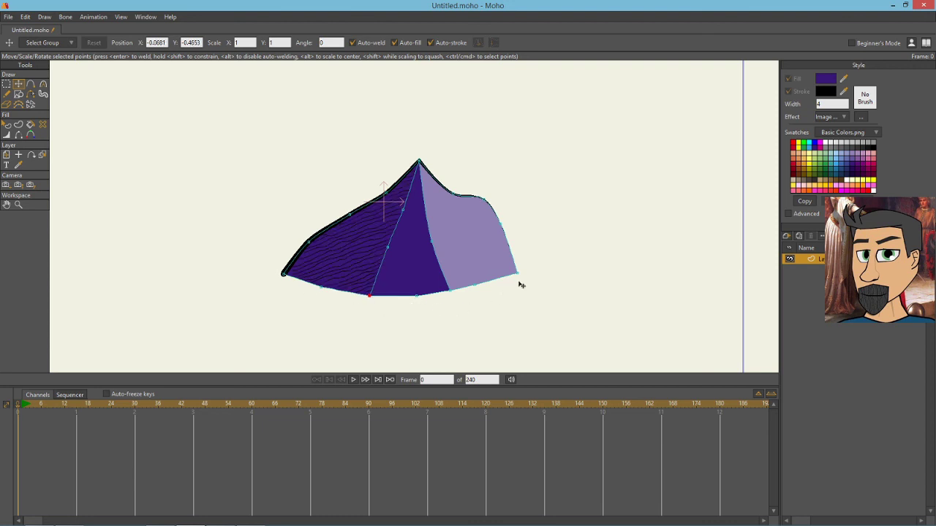
drag(484, 198, 487, 230)
drag(518, 272, 498, 276)
drag(482, 209, 441, 191)
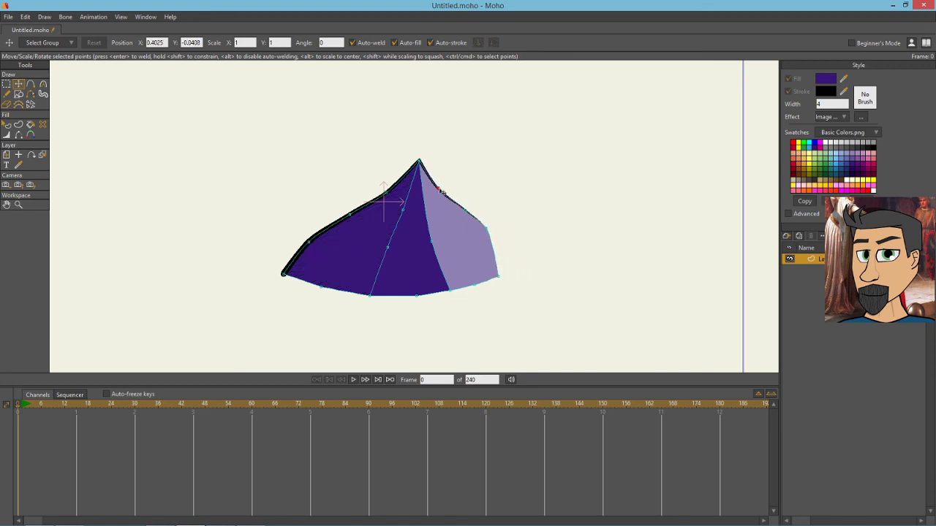
scroll(535, 227, down, 3)
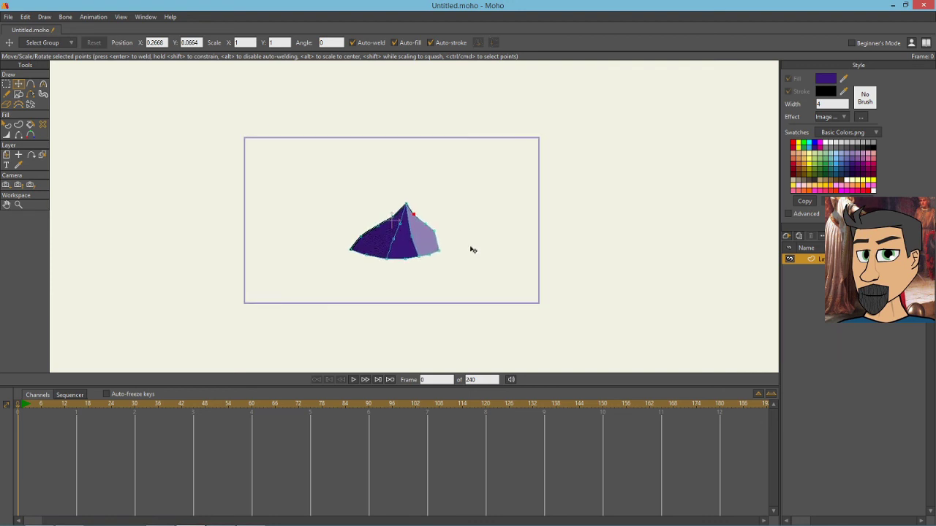
key(ctrl+r)
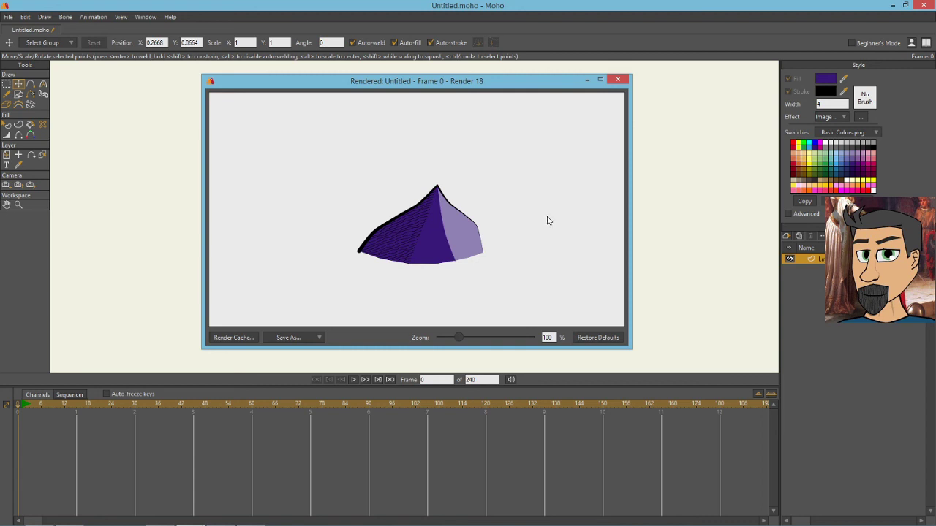
click(618, 80)
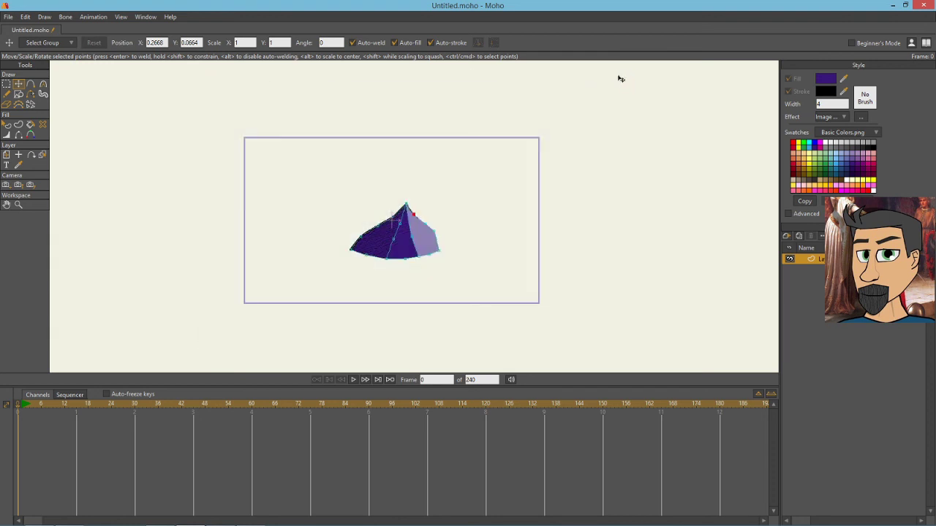
scroll(422, 265, up, 2)
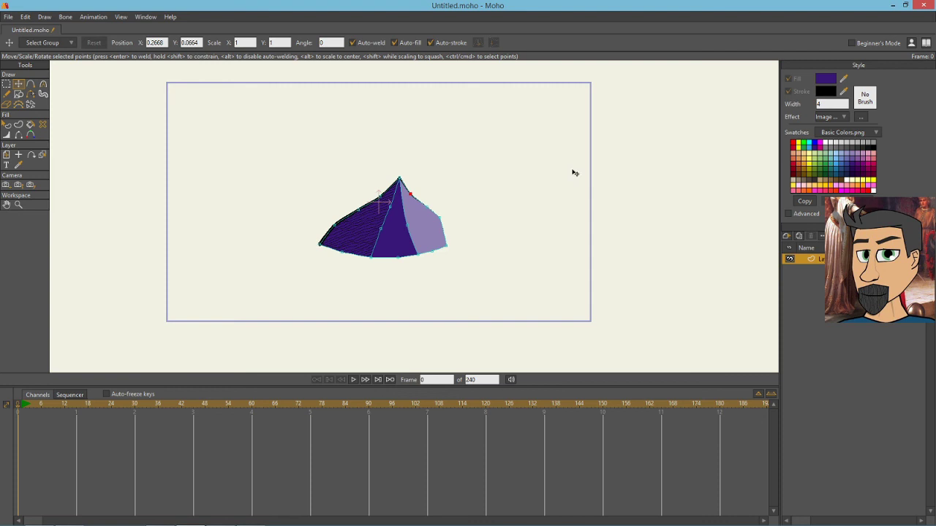
scroll(398, 225, up, 2)
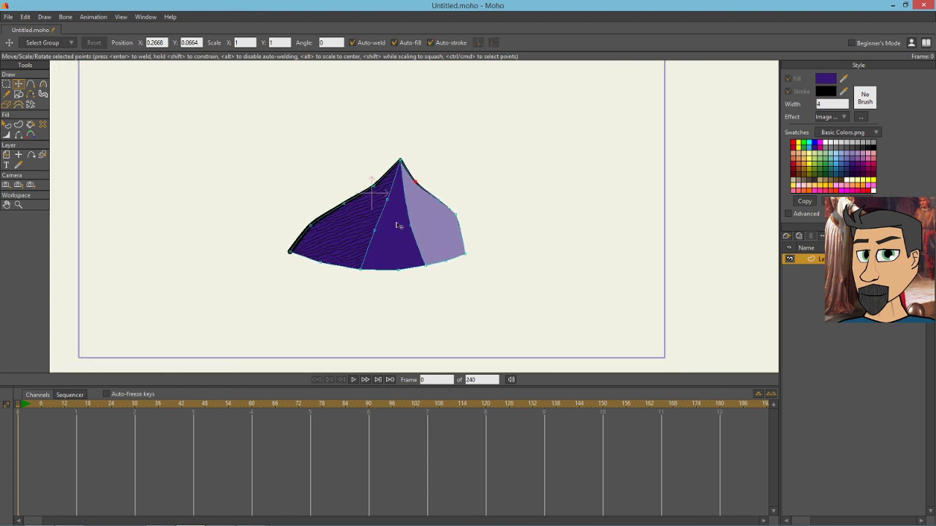
scroll(495, 197, down, 2)
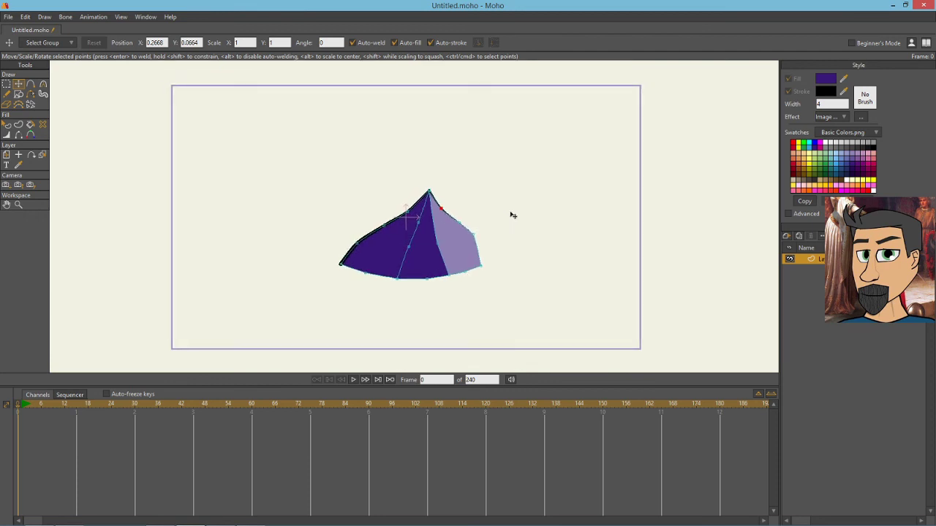